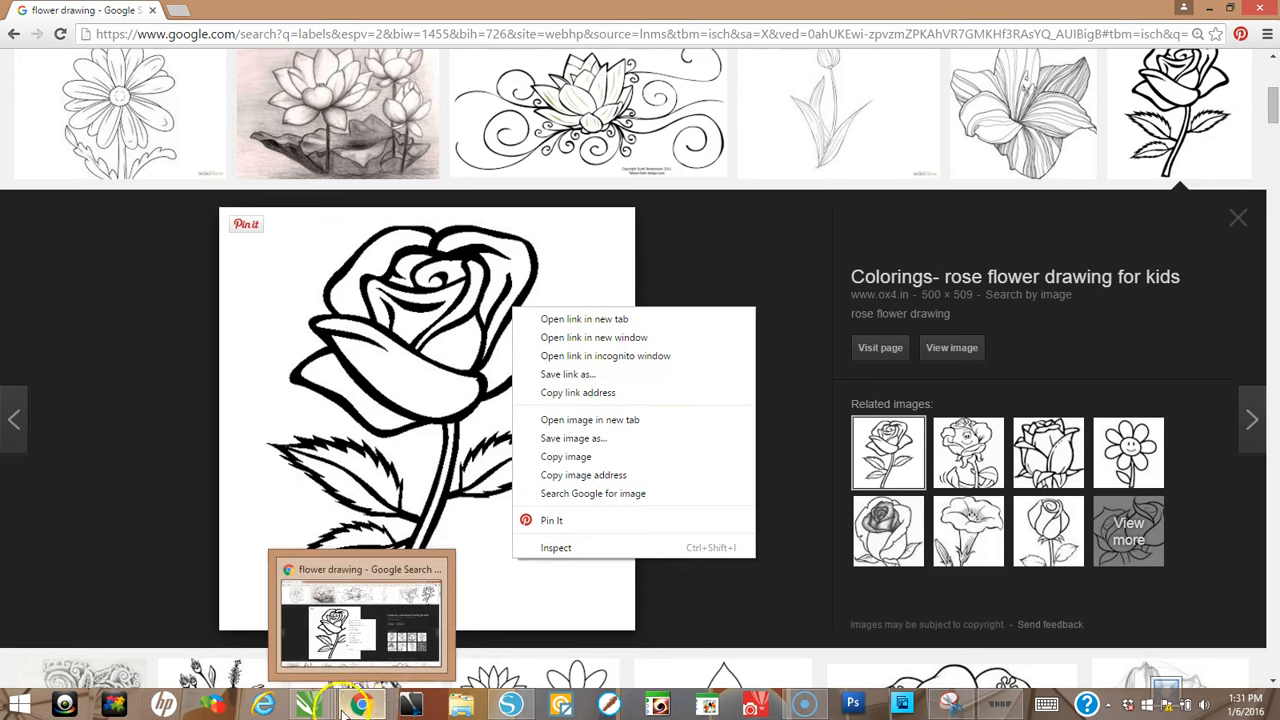
Switch to Silhouette Studio, paste the copied rose image and enlarge it to about 5.85 in wide on the mat.
left_click(506, 712)
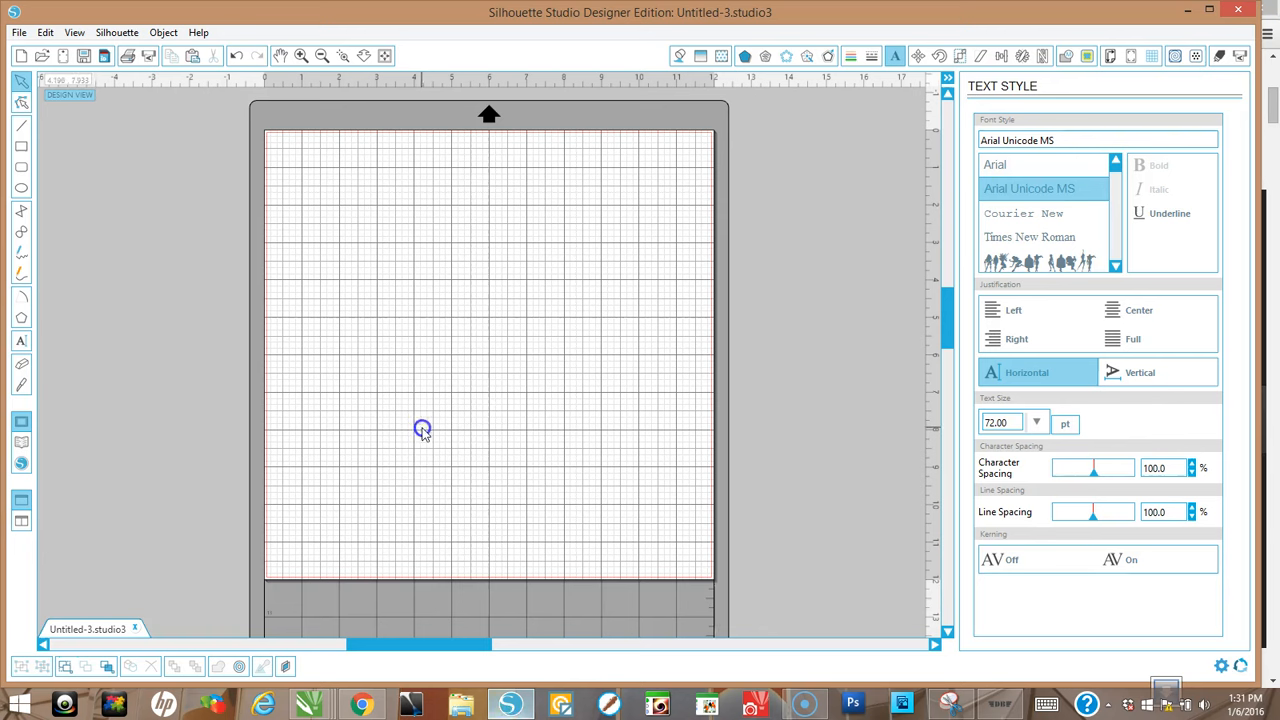
right_click(463, 220)
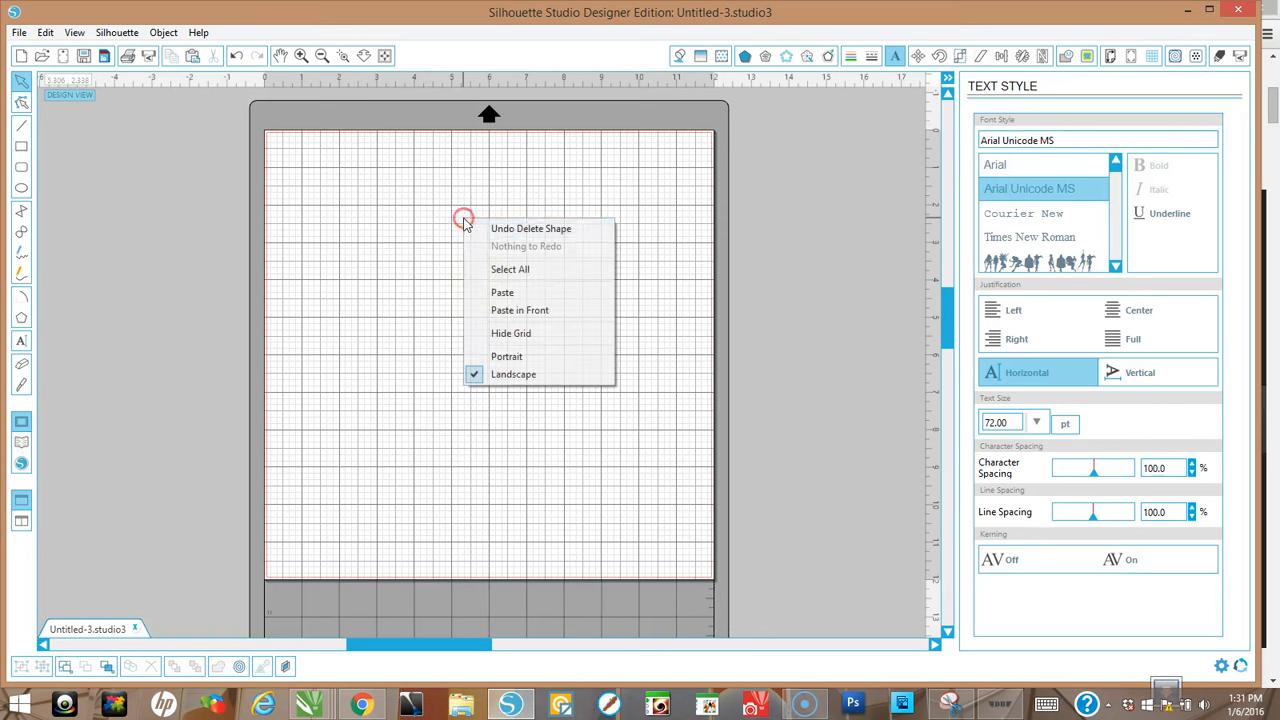
left_click(494, 290)
left_click(500, 412)
right_click(558, 435)
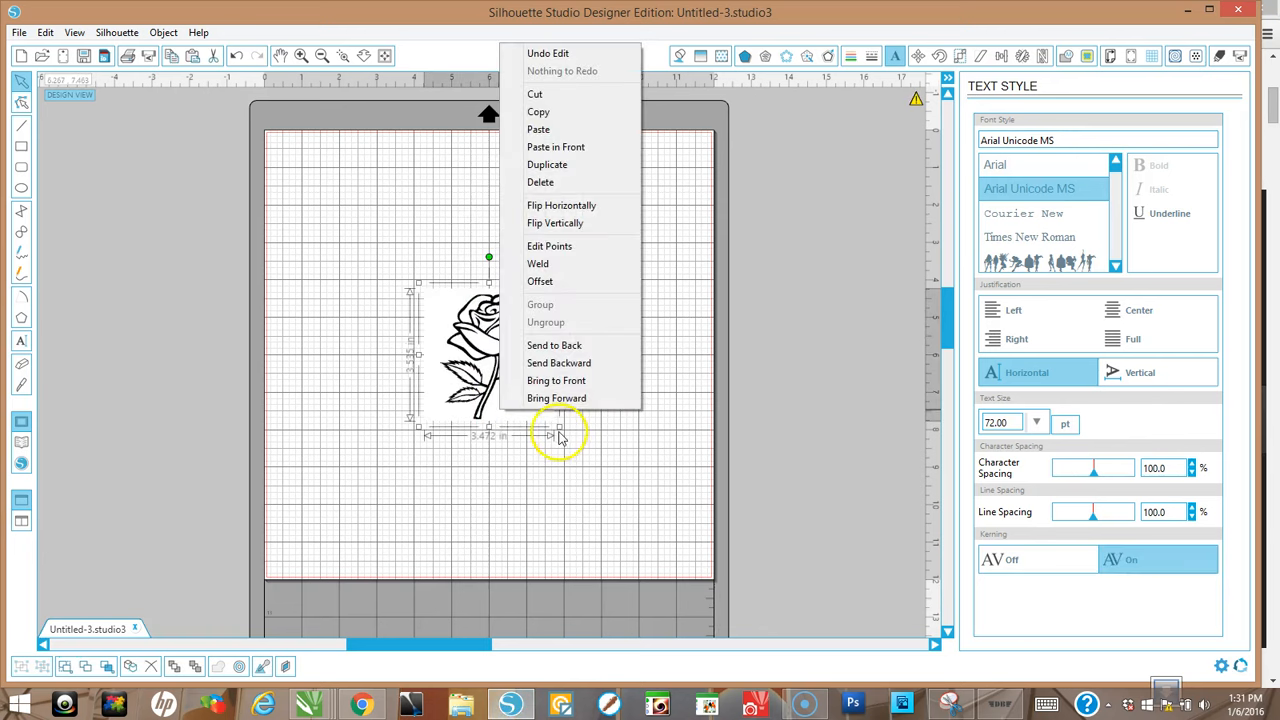
left_click(565, 435)
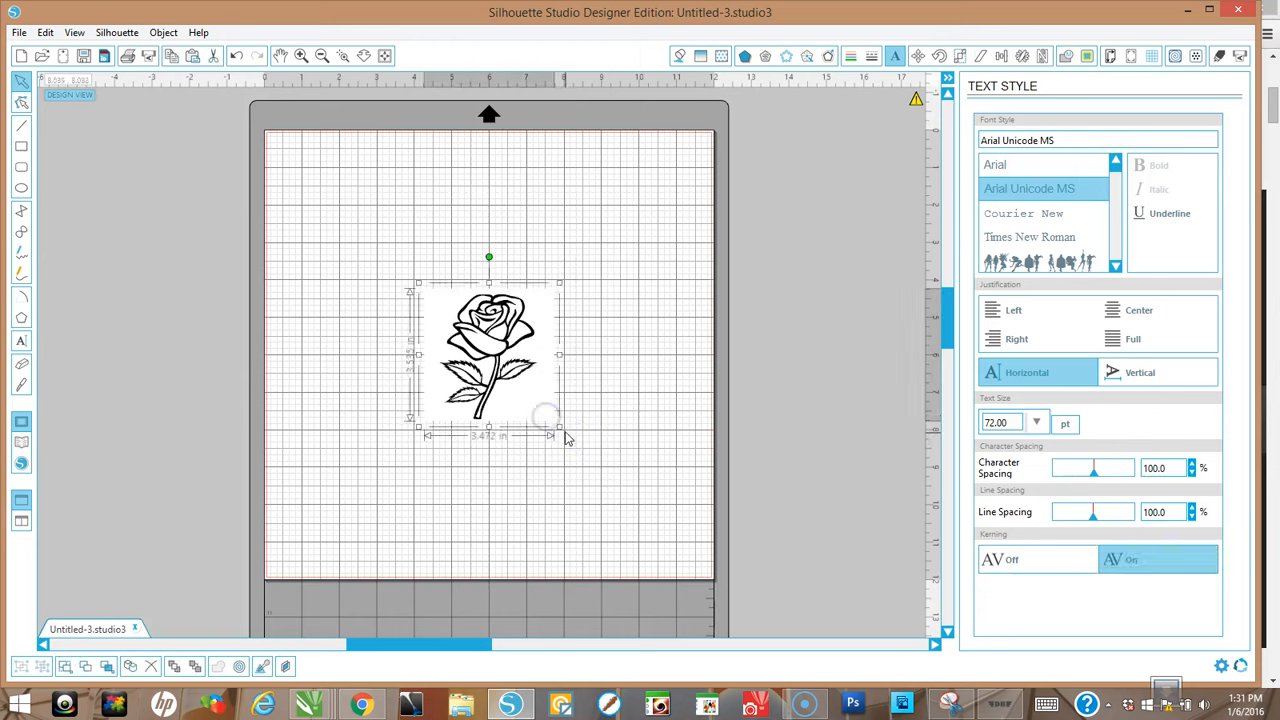
left_click_drag(560, 427, 654, 514)
left_click_drag(545, 410, 512, 380)
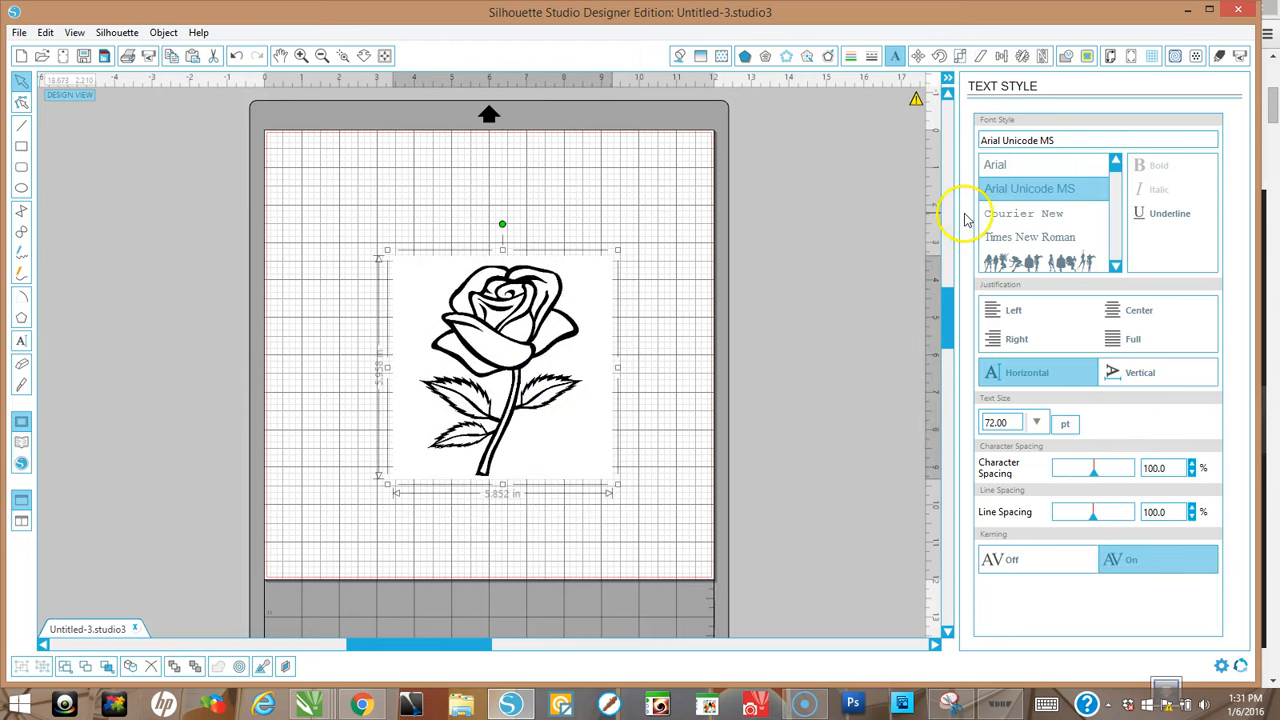
Trace the whole rose image with the High Pass Filter turned off.
left_click(1088, 57)
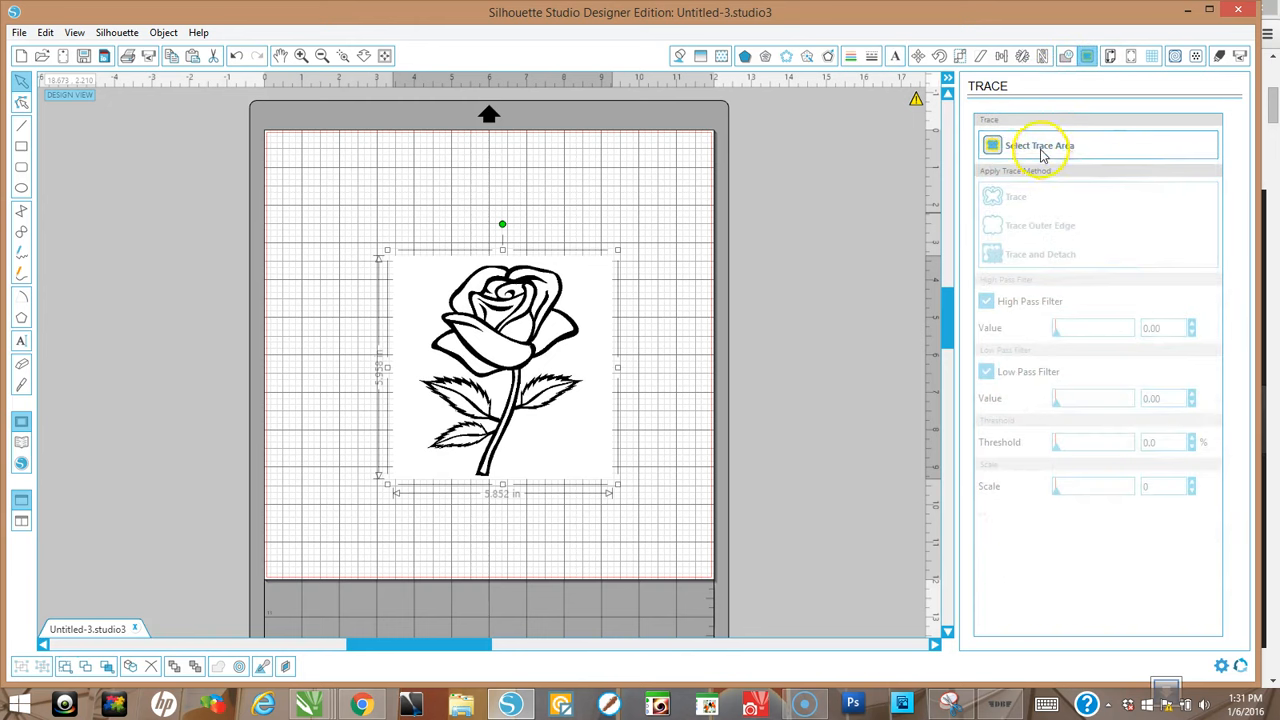
left_click(1040, 147)
mouse_move(368, 245)
left_mouse_down()
mouse_move(508, 255)
mouse_move(639, 498)
left_mouse_up()
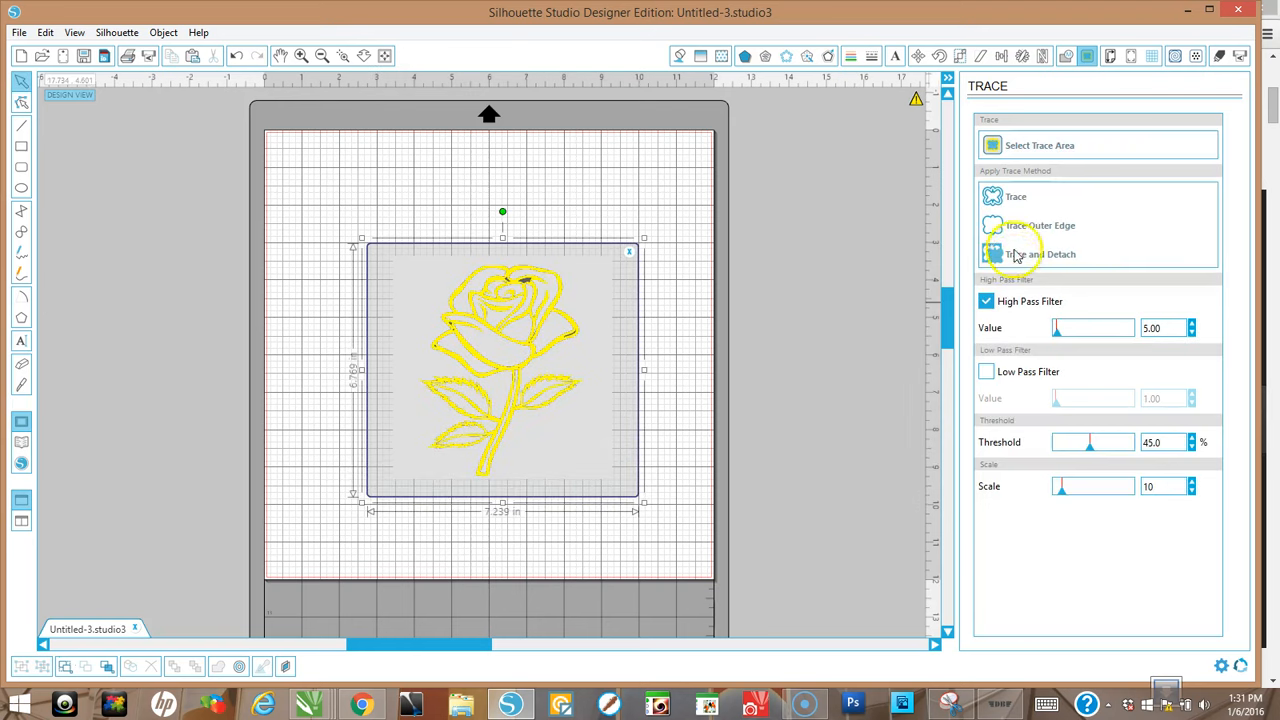
left_click(987, 302)
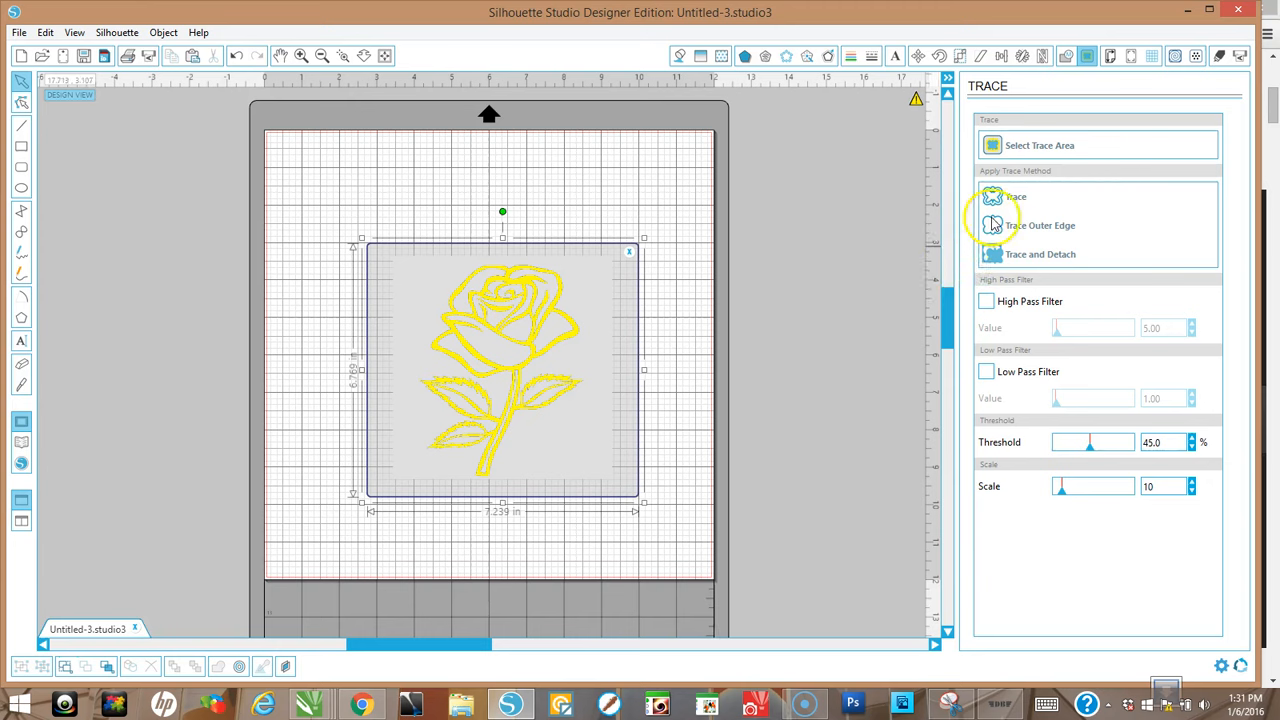
left_click(1010, 197)
Separate the traced rose from the source image, placing the image off the mat and the trace on it.
mouse_move(538, 412)
left_mouse_down()
mouse_move(409, 423)
mouse_move(380, 374)
left_mouse_up()
left_click_drag(490, 420, 76, 336)
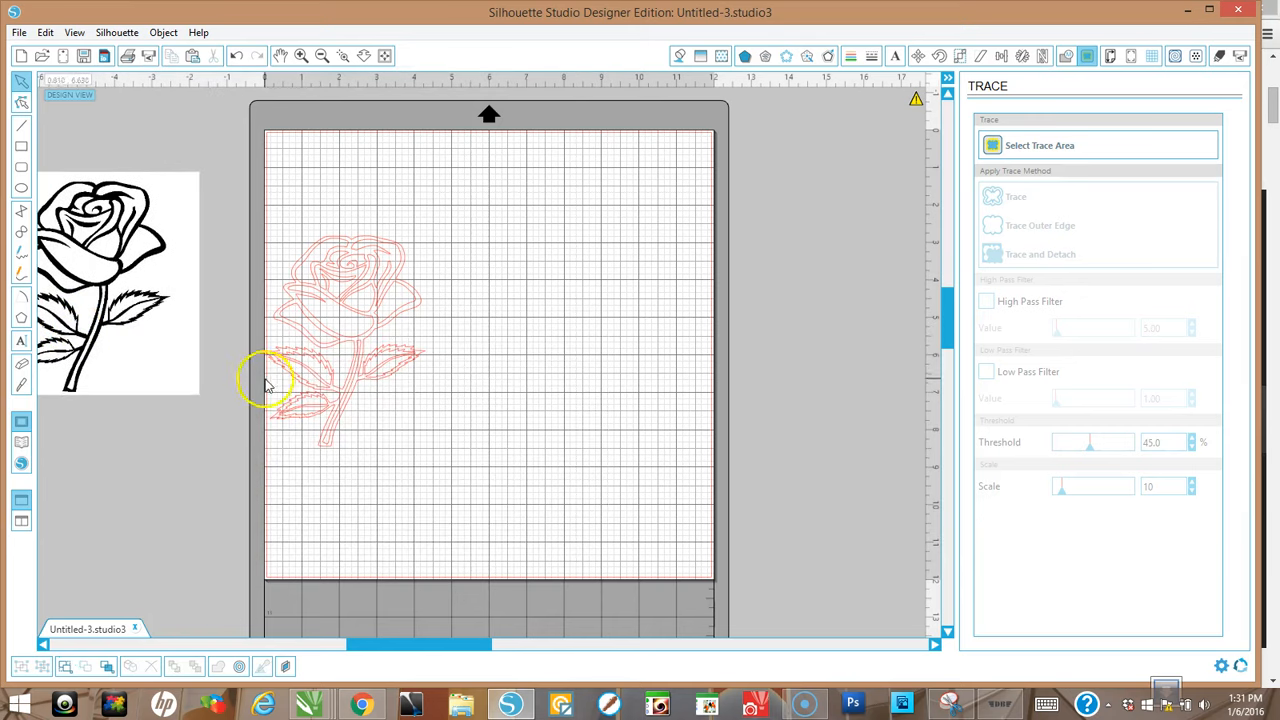
mouse_move(323, 335)
left_mouse_down()
mouse_move(431, 361)
mouse_move(429, 334)
left_mouse_up()
Duplicate the traced rose and place the copy across the mat's right edge, clear of the original trace.
right_click(430, 336)
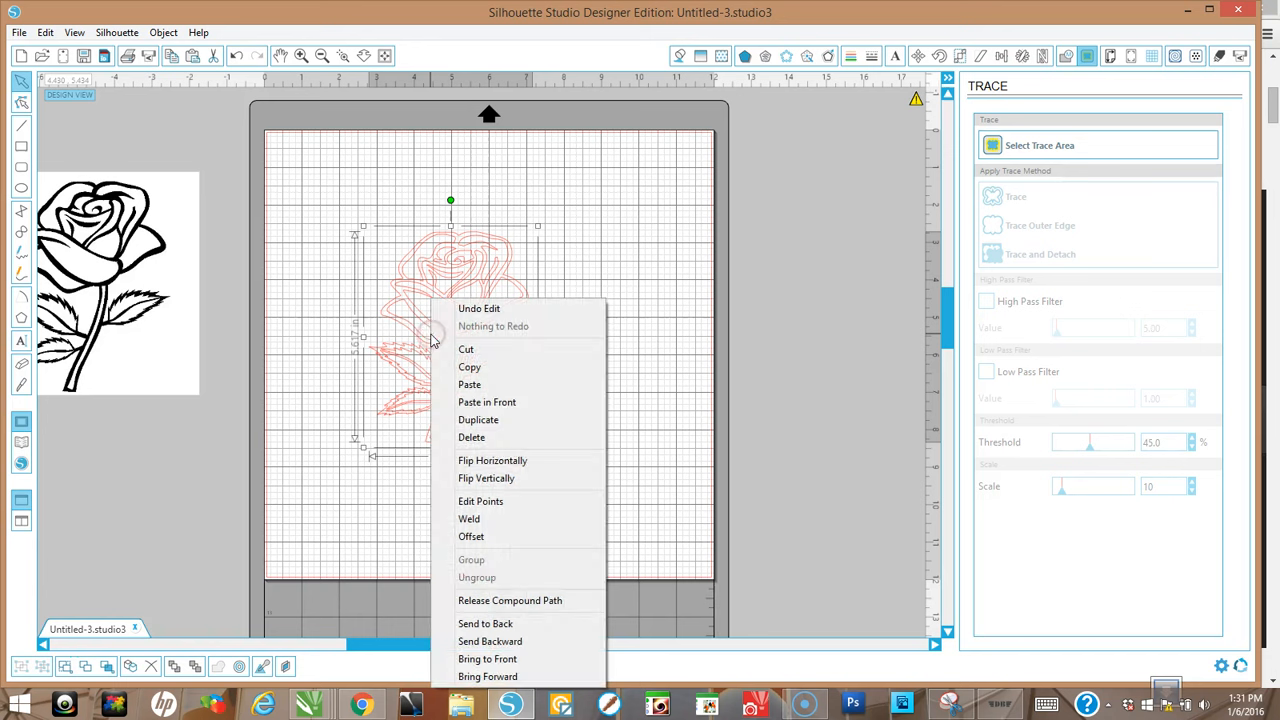
left_click(487, 425)
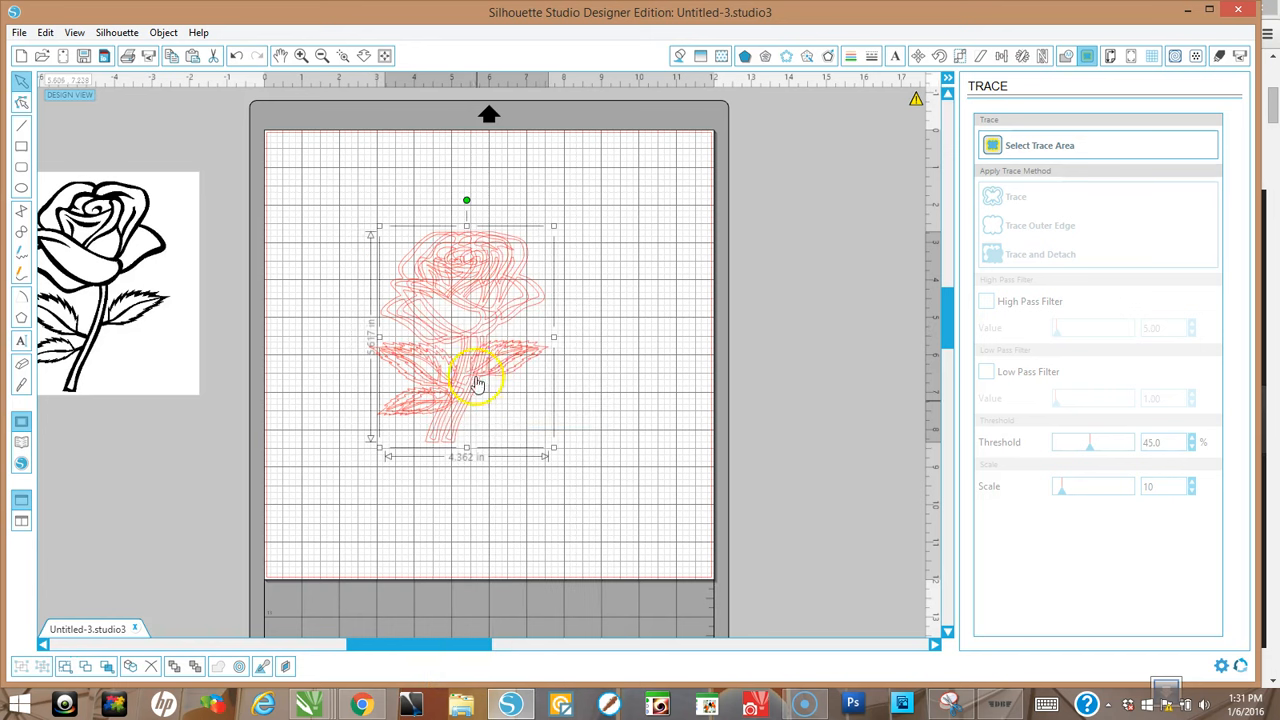
left_click_drag(471, 343, 733, 343)
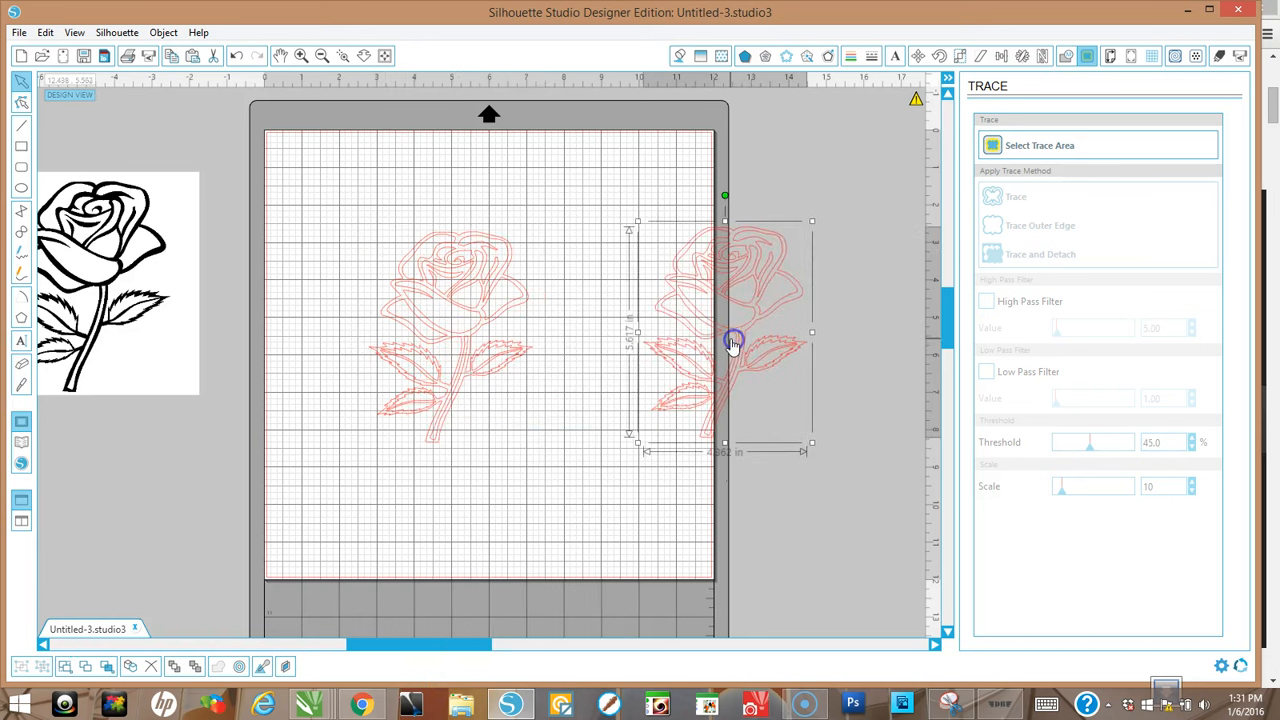
Fill the duplicated rose with red and move it slightly farther up and away from the original trace.
left_click(678, 57)
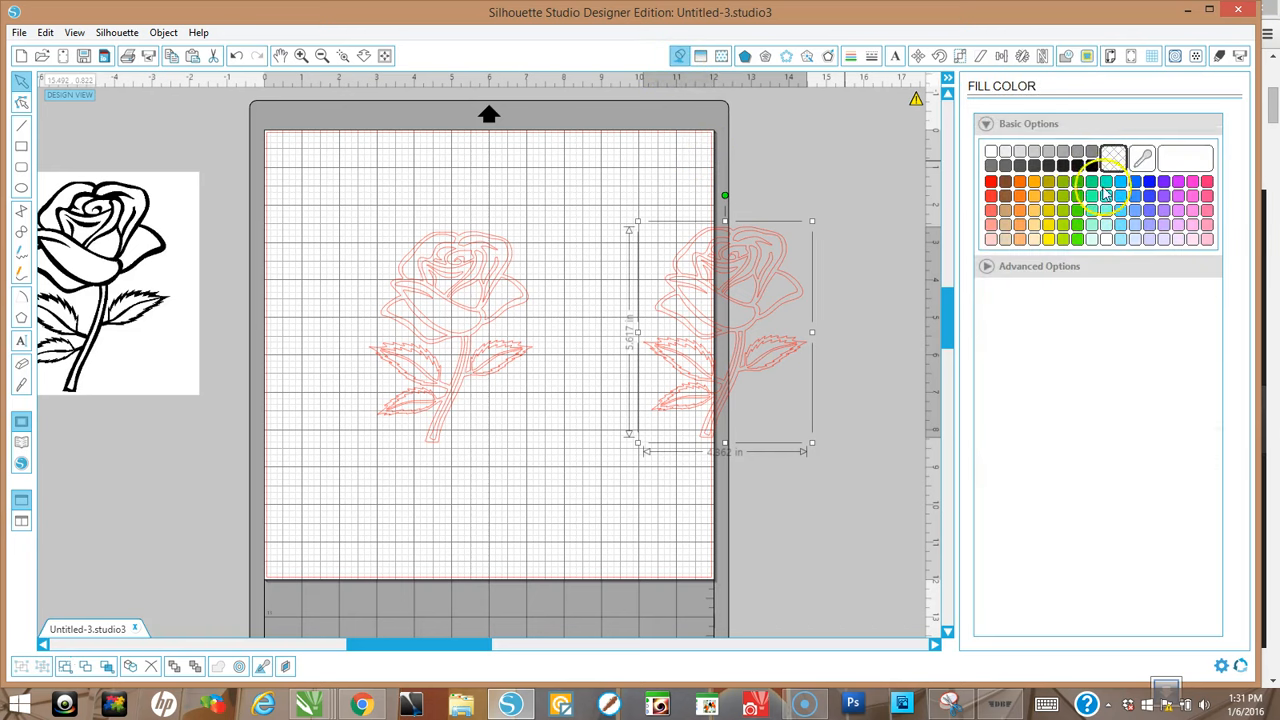
left_click(991, 184)
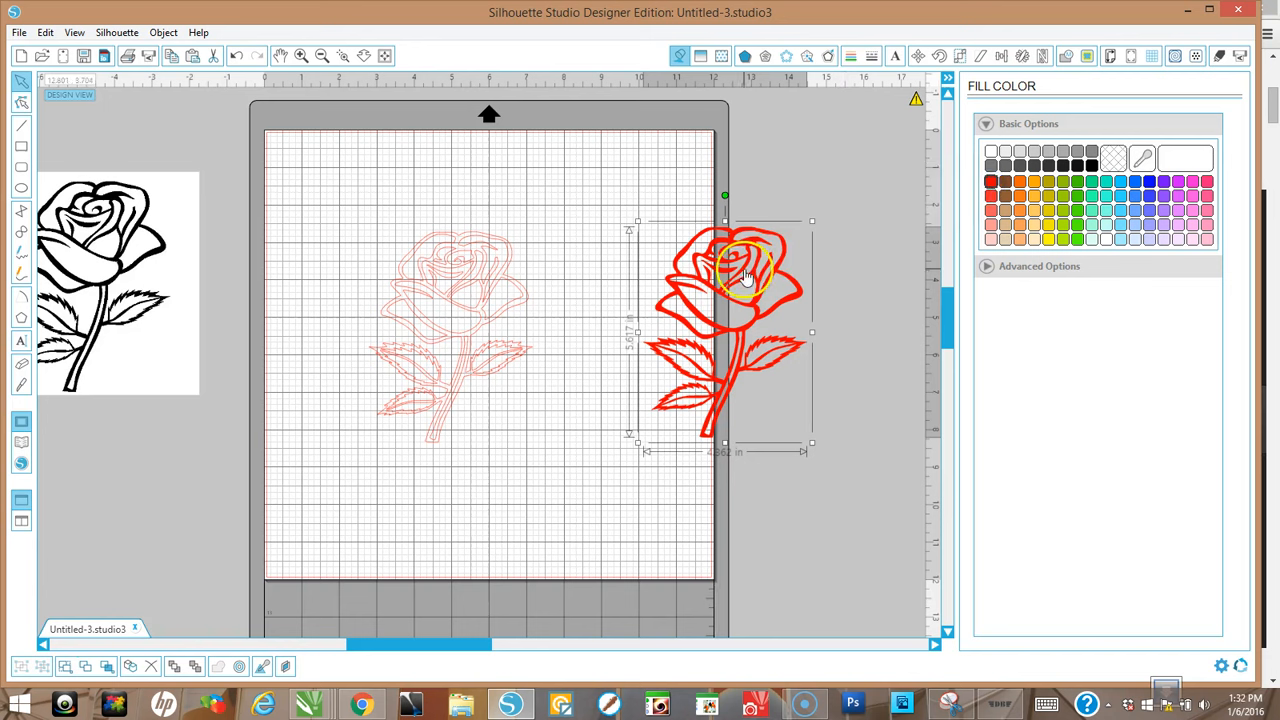
left_click_drag(725, 300, 759, 267)
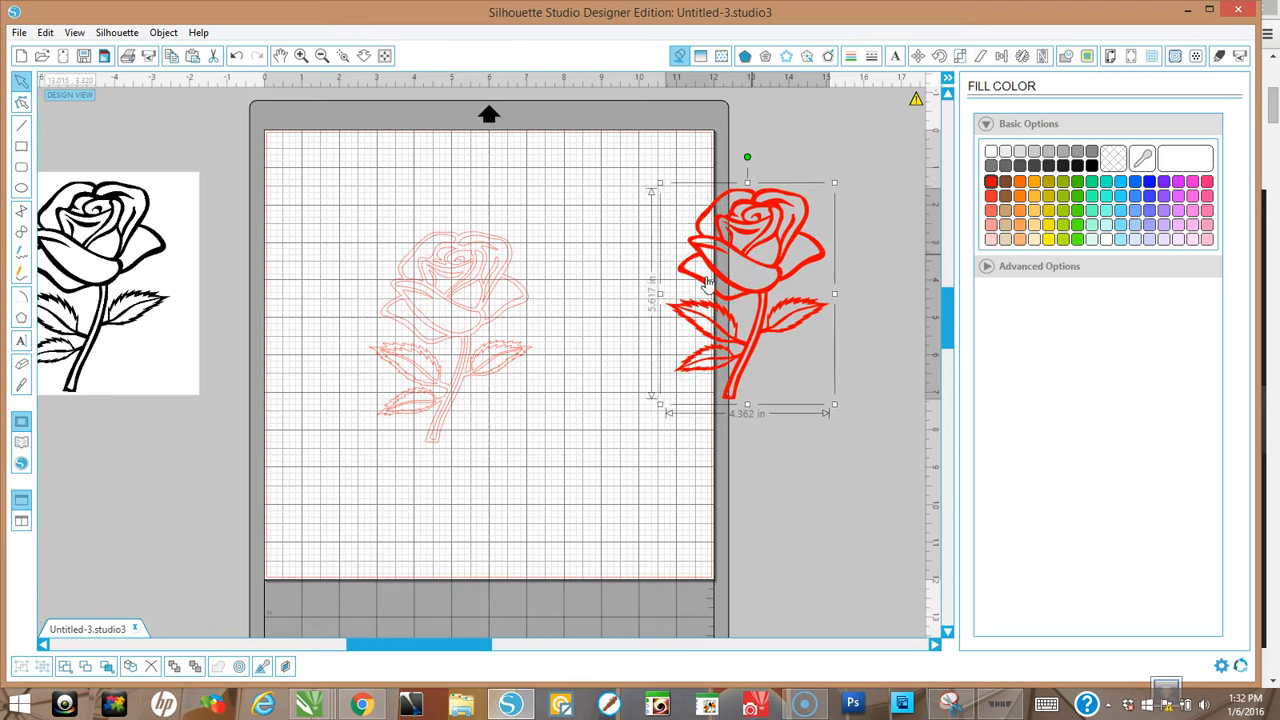
Release the compound path of the original traced rose and fill all its pieces with red.
left_click(466, 309)
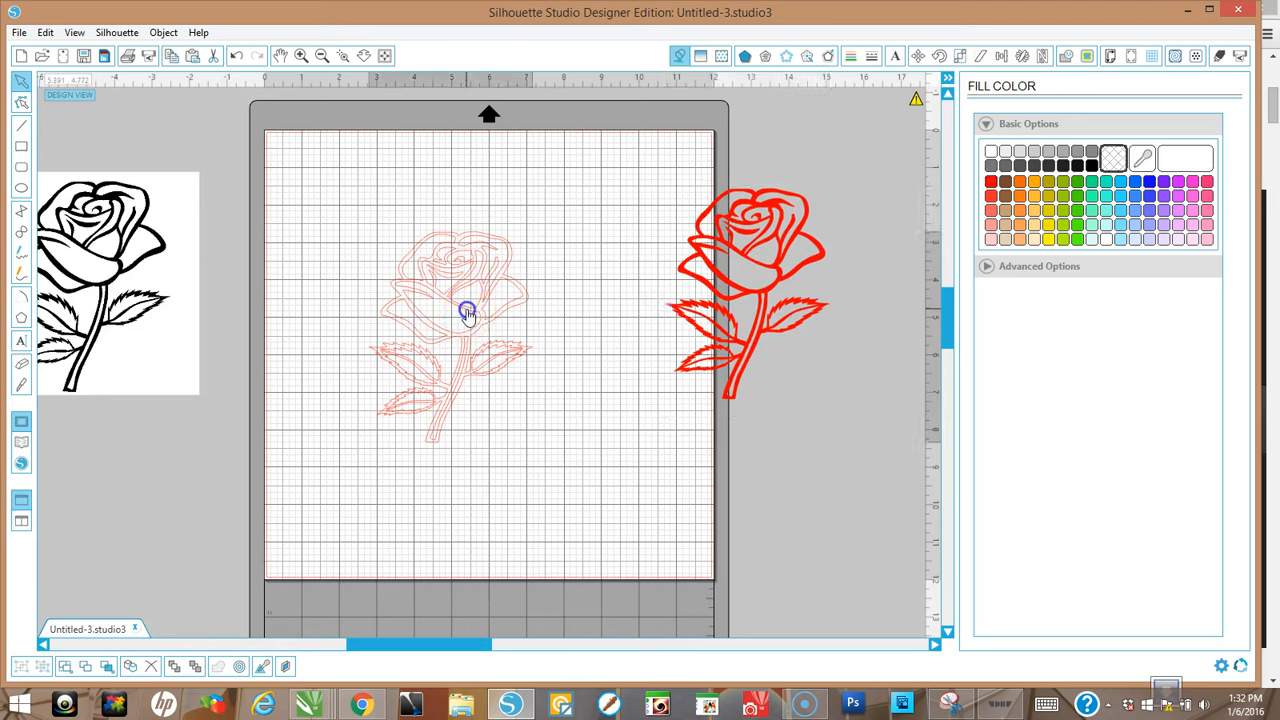
left_click(163, 32)
right_click(131, 436)
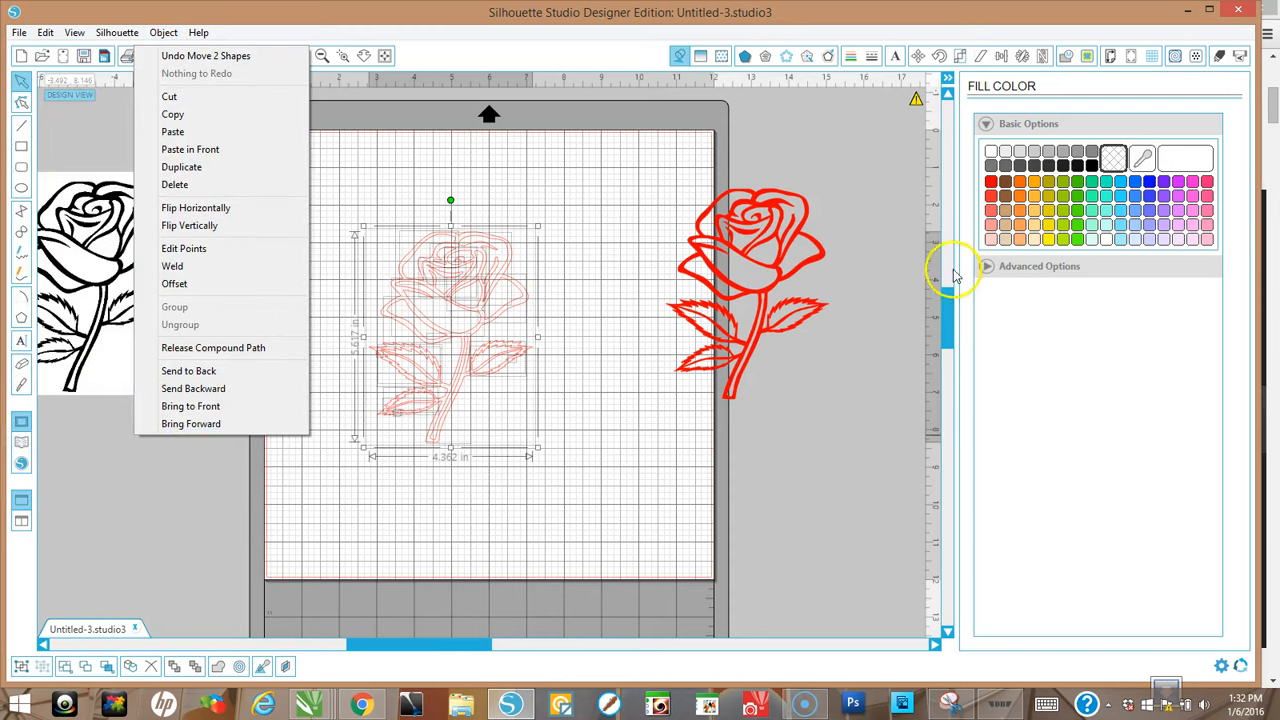
left_click(991, 182)
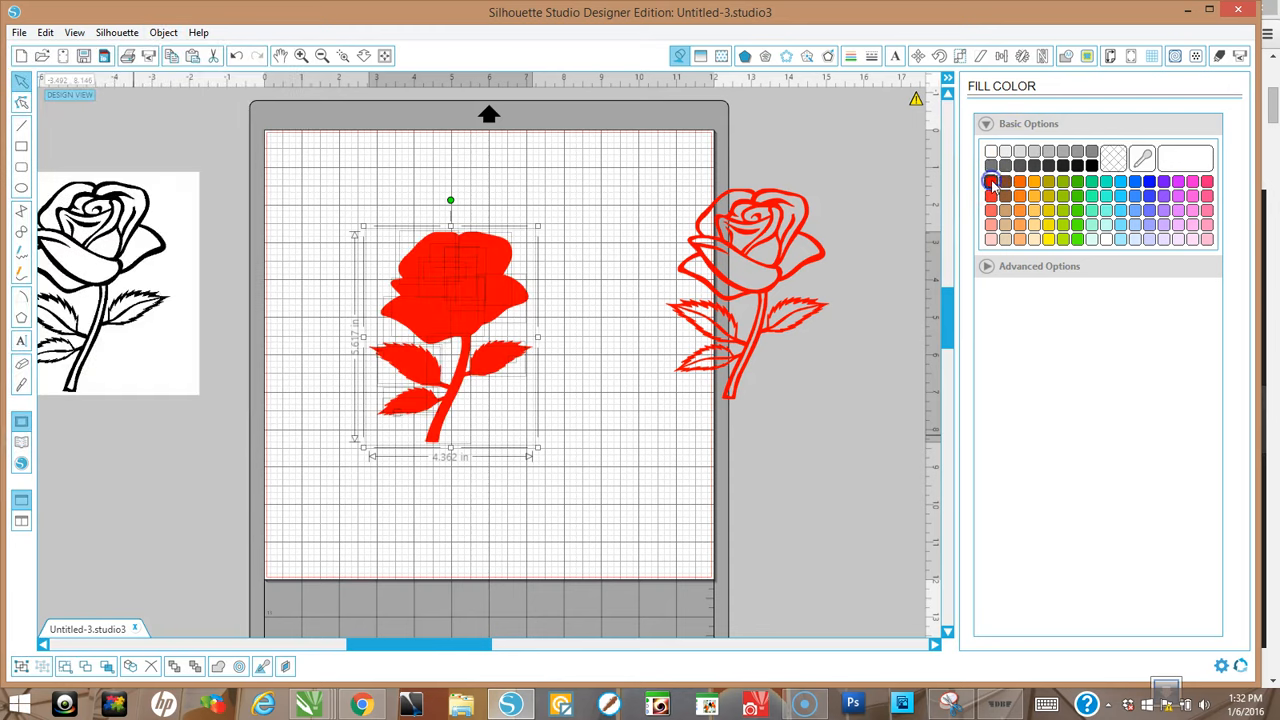
Move the solid outer rose silhouette down and right, clear of the separate inner petals, leaves and stem.
left_click(587, 243)
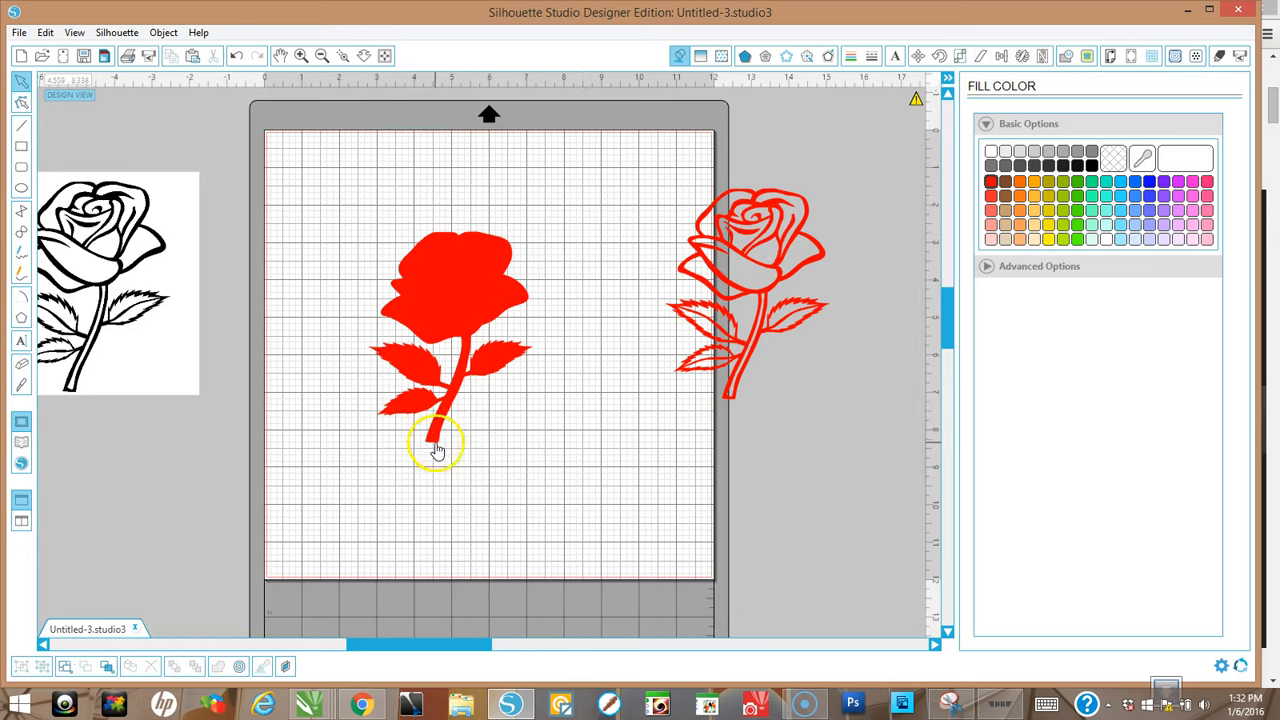
mouse_move(438, 450)
left_mouse_down()
mouse_move(611, 582)
mouse_move(563, 586)
left_mouse_up()
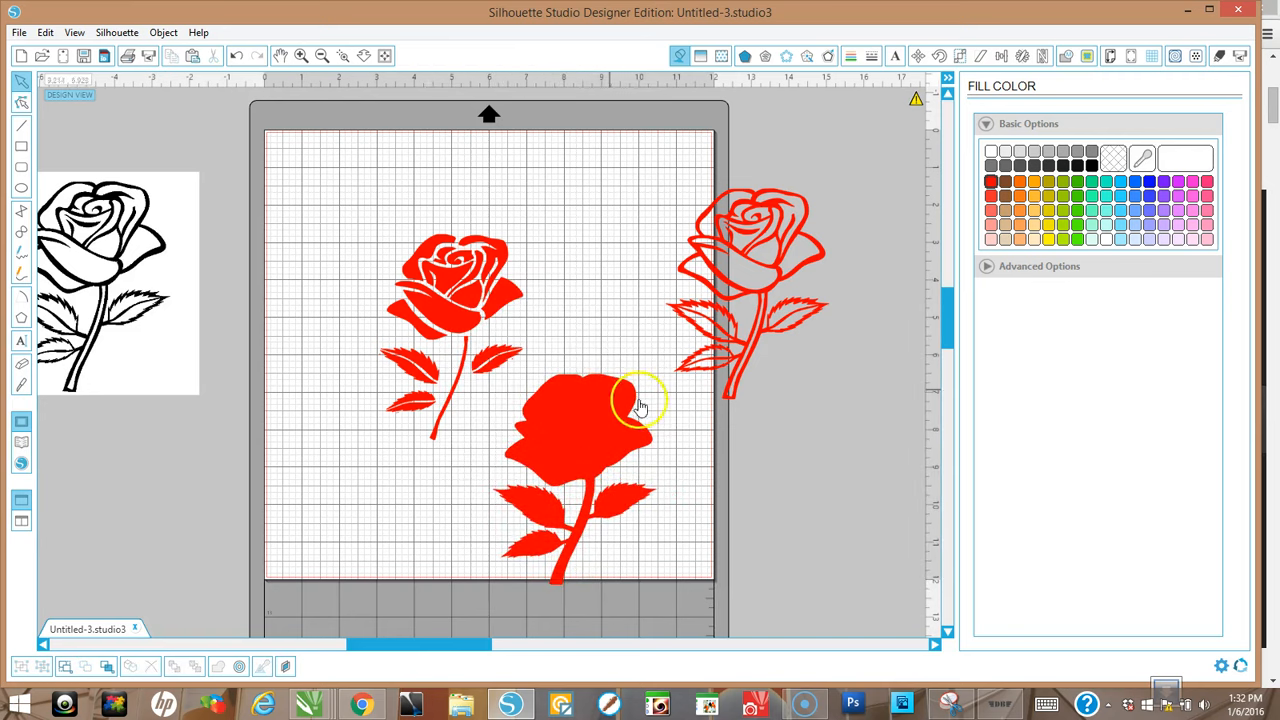
left_click_drag(563, 457, 580, 494)
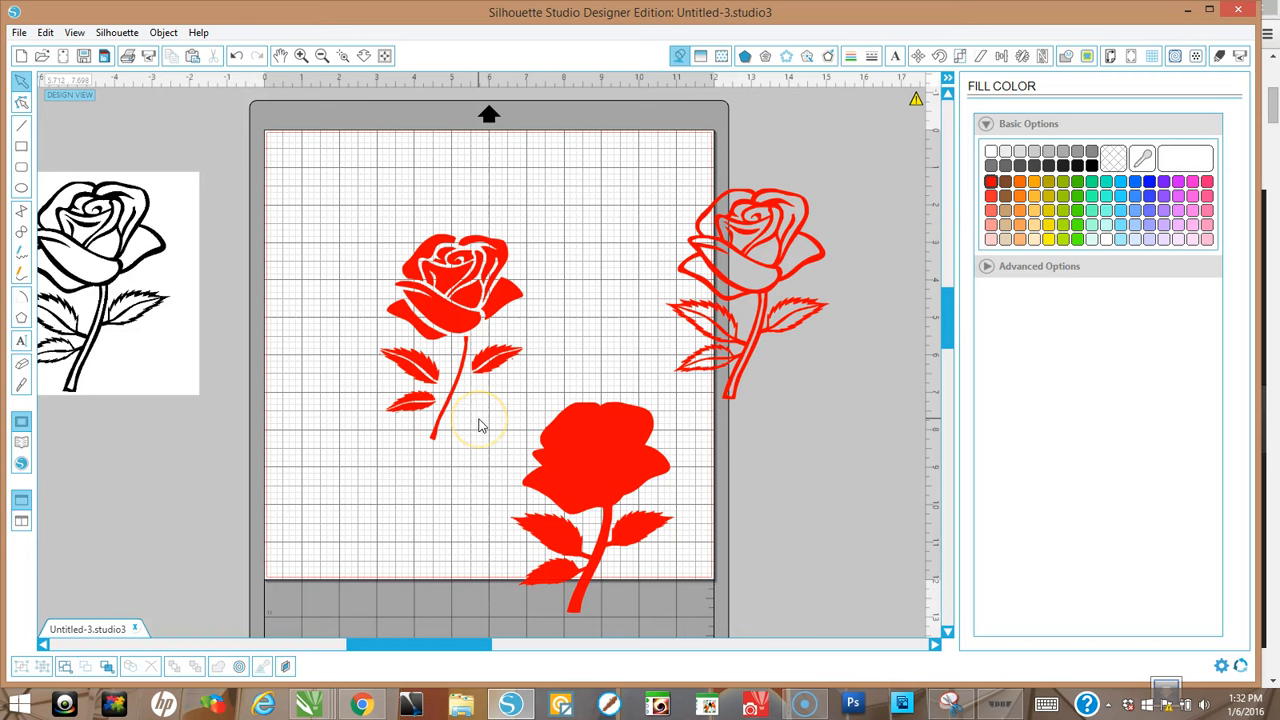
Nudge the lower-left petal right and the thin stem up so the stem meets the flower.
left_click(430, 340)
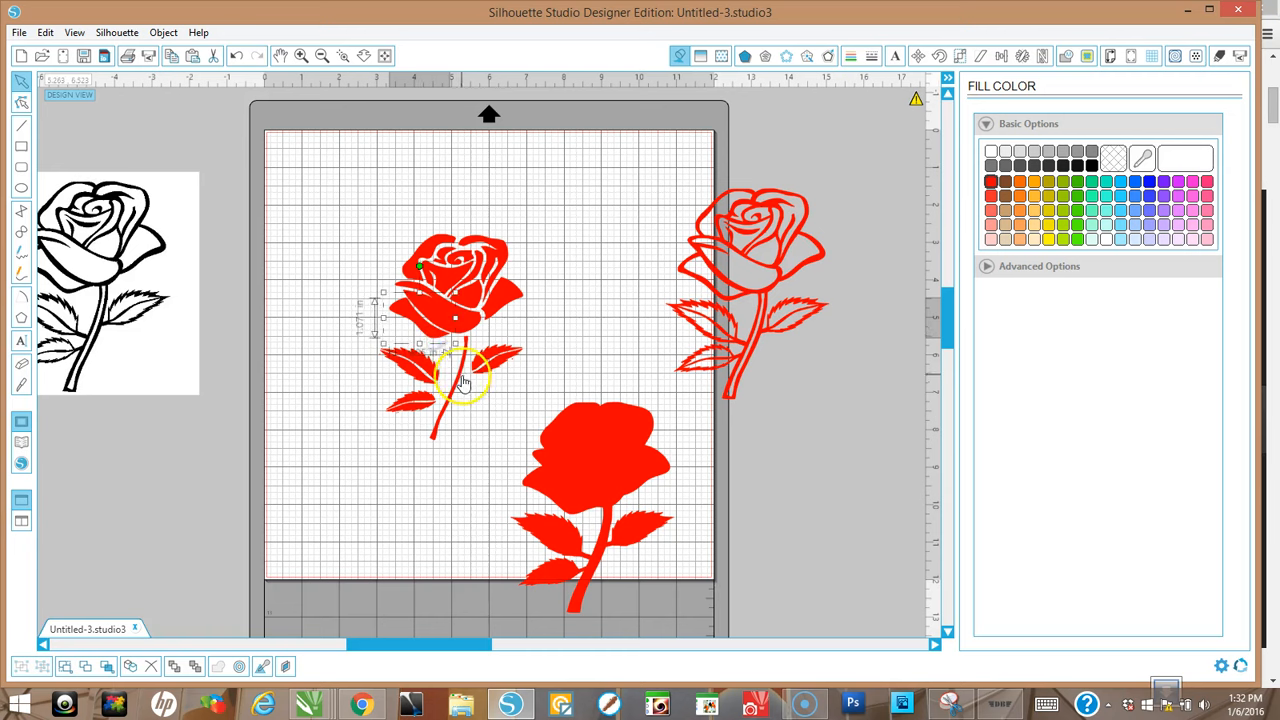
left_click_drag(462, 376, 462, 371)
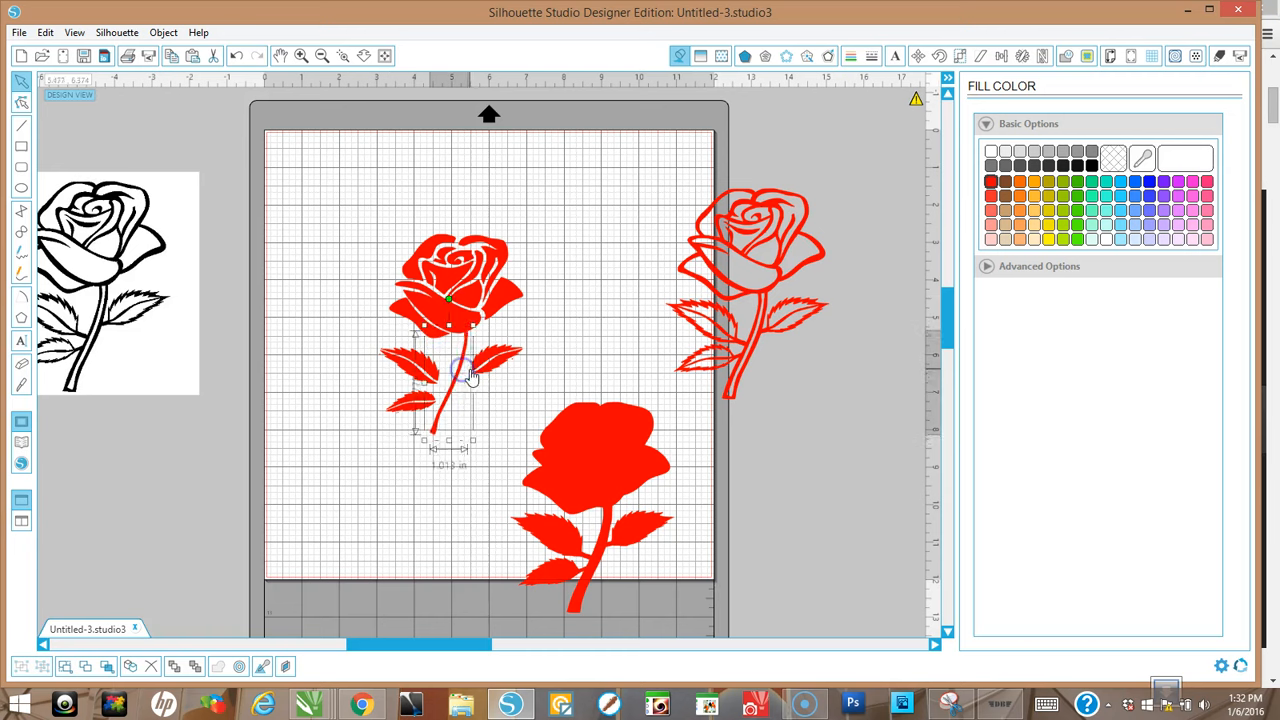
left_click(489, 338)
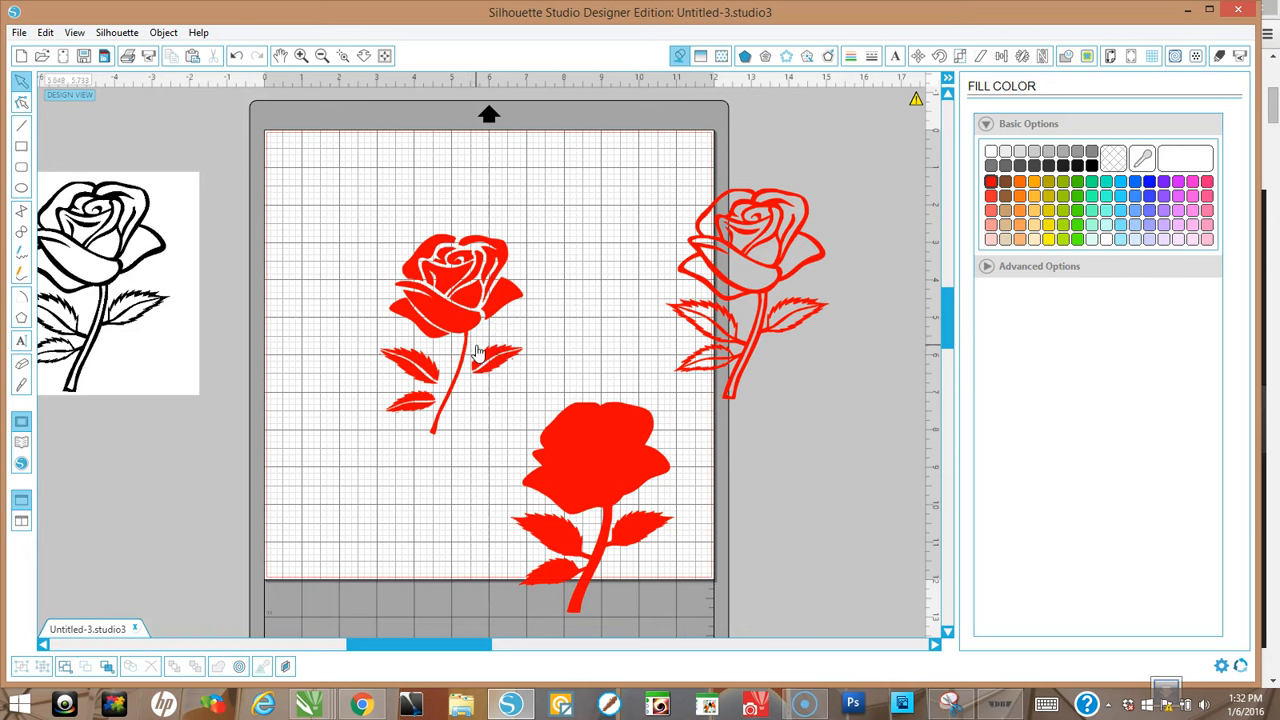
Group the pieces of the right leaf, then move and slightly rotate the leaf so it meets the stem.
left_click(508, 352)
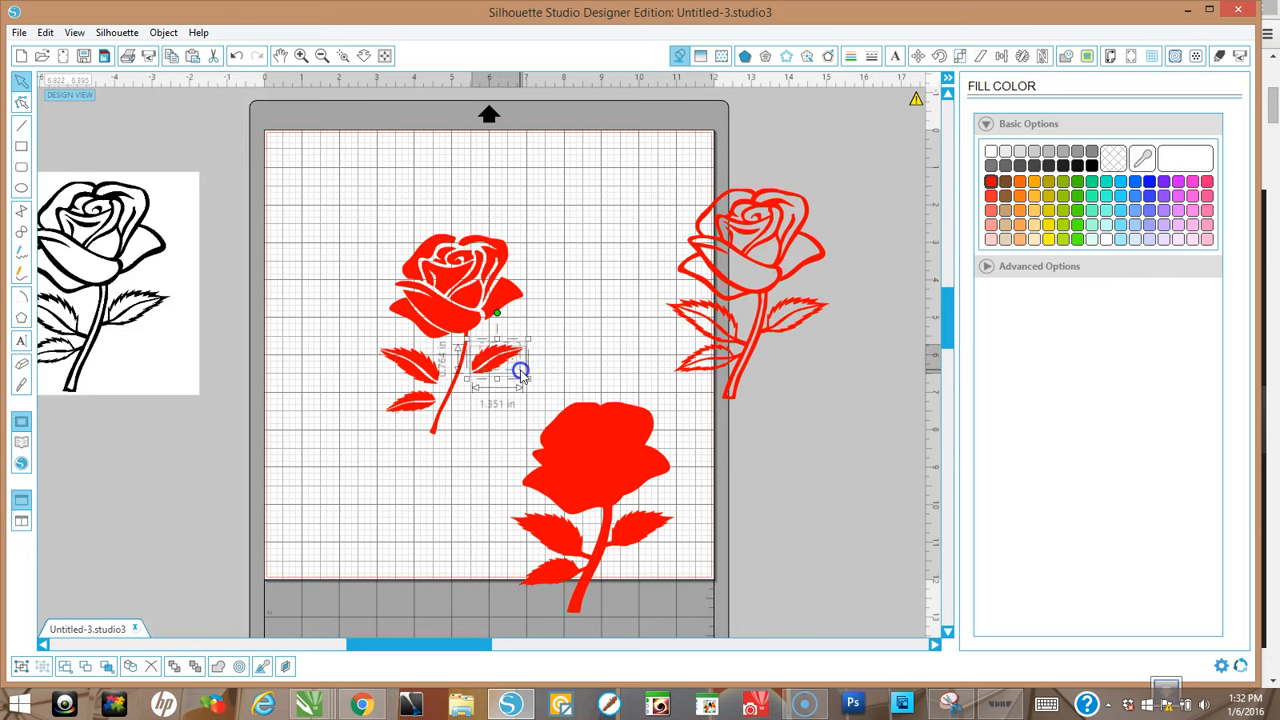
left_click(165, 36)
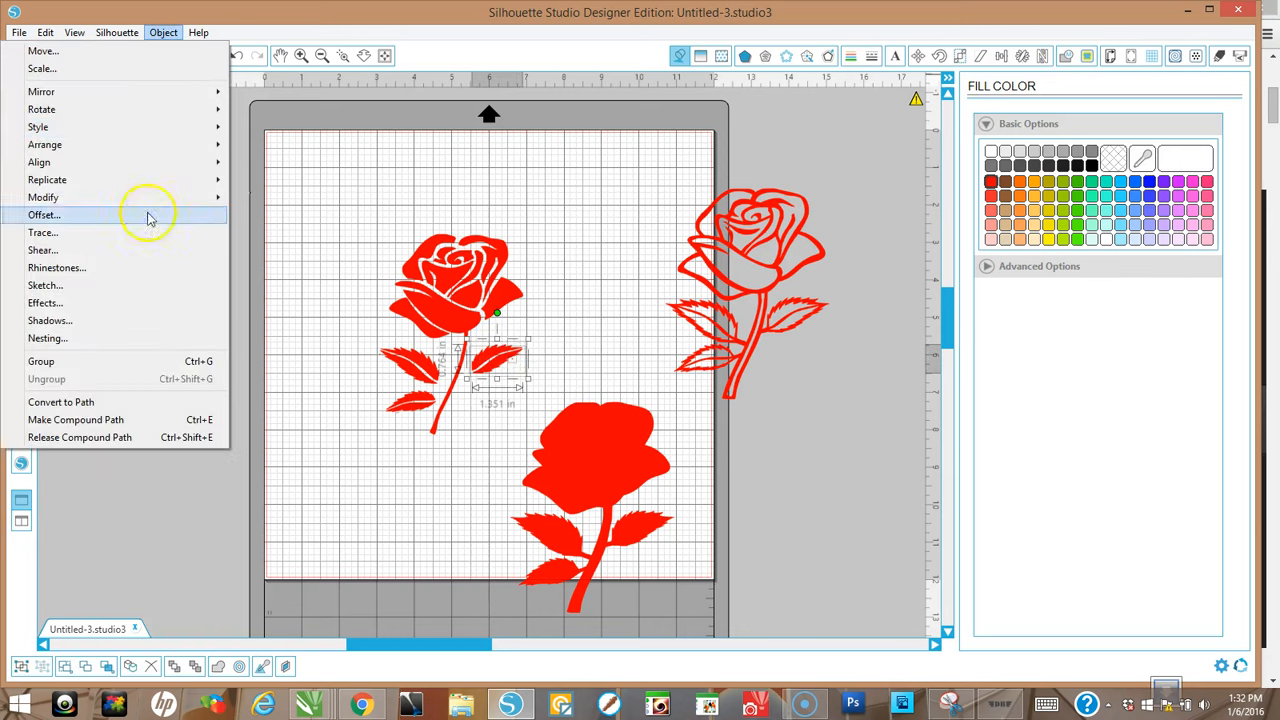
left_click(98, 369)
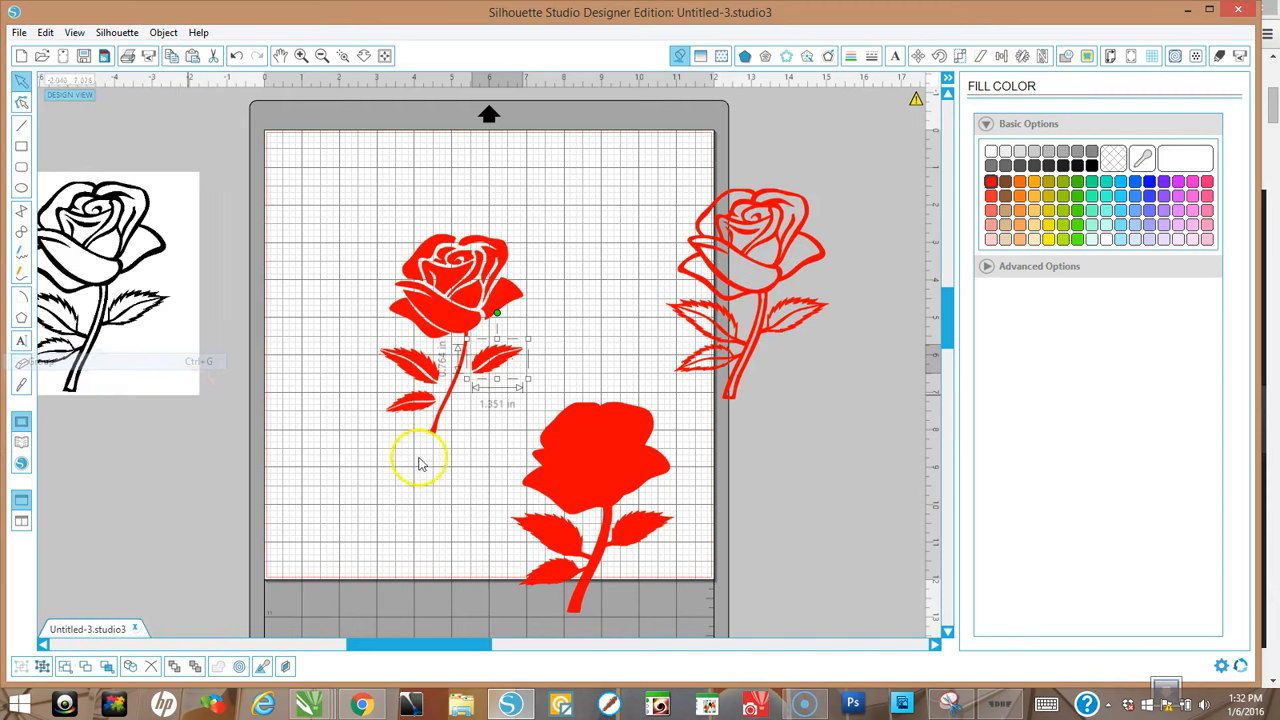
left_click_drag(502, 368, 496, 350)
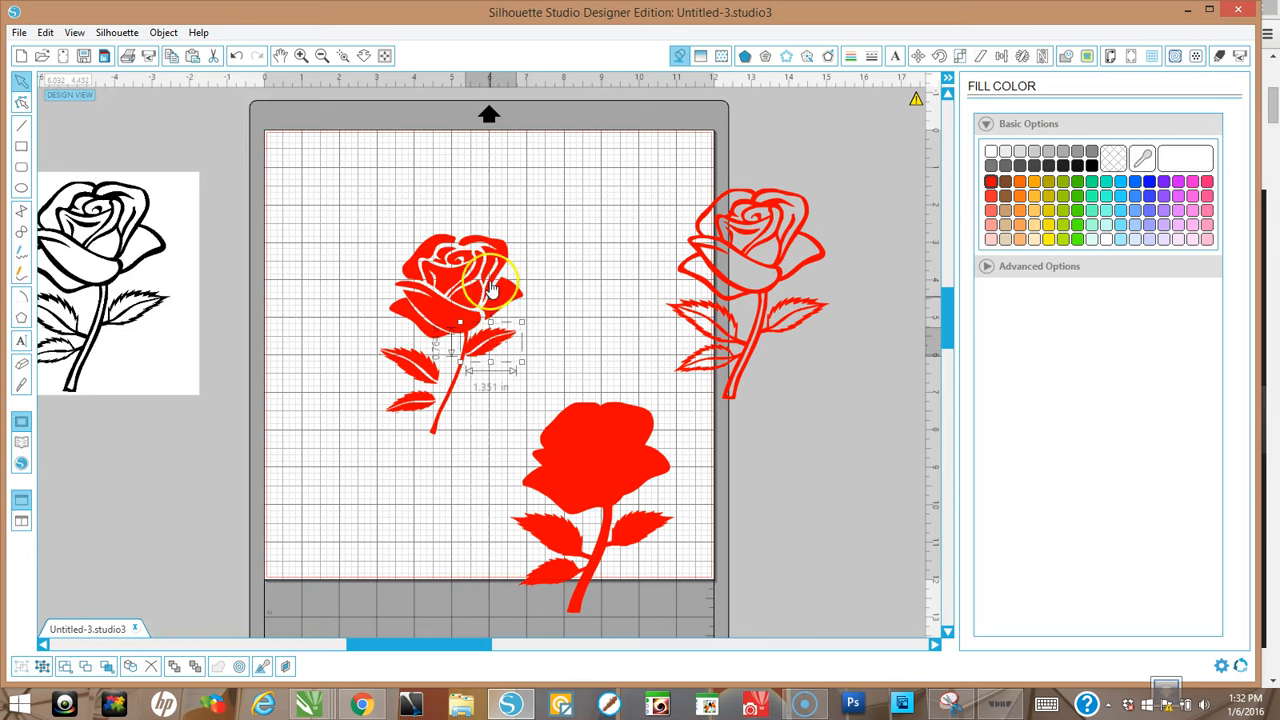
left_click_drag(493, 295, 497, 306)
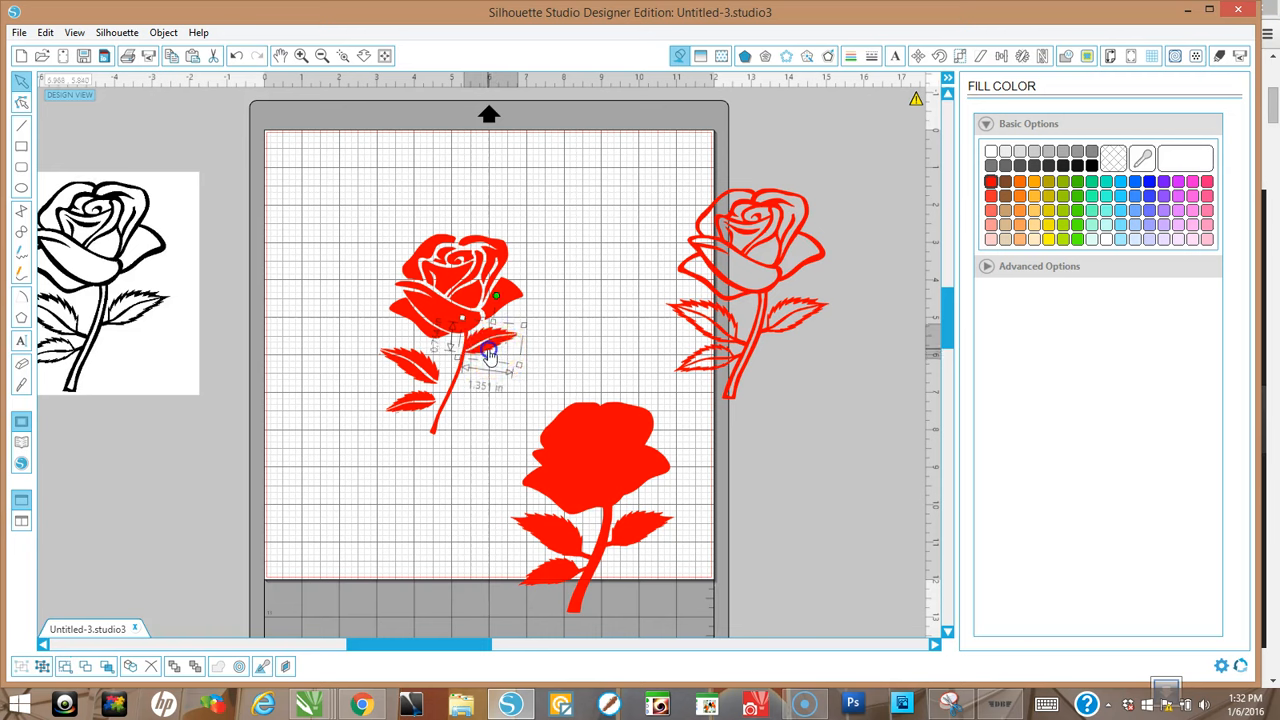
Group the pieces of the upper left leaf and move the leaf right against the stem.
left_click_drag(475, 367, 413, 370)
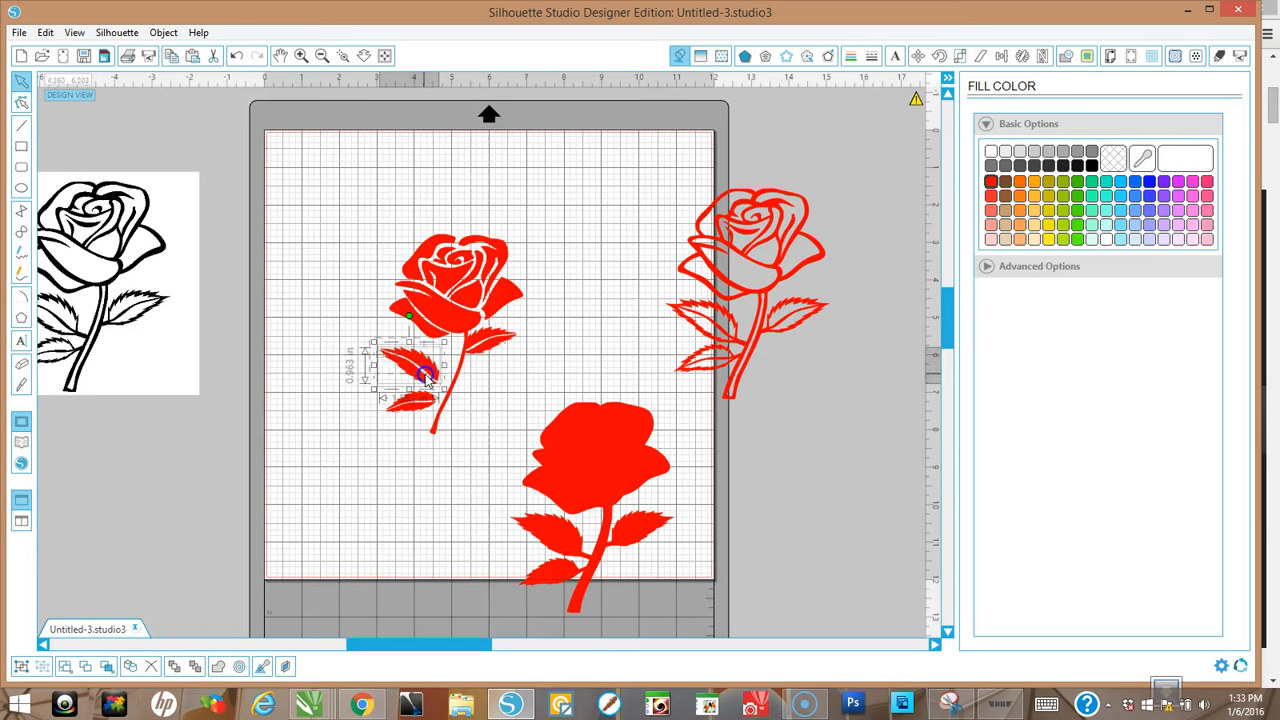
right_click(345, 252)
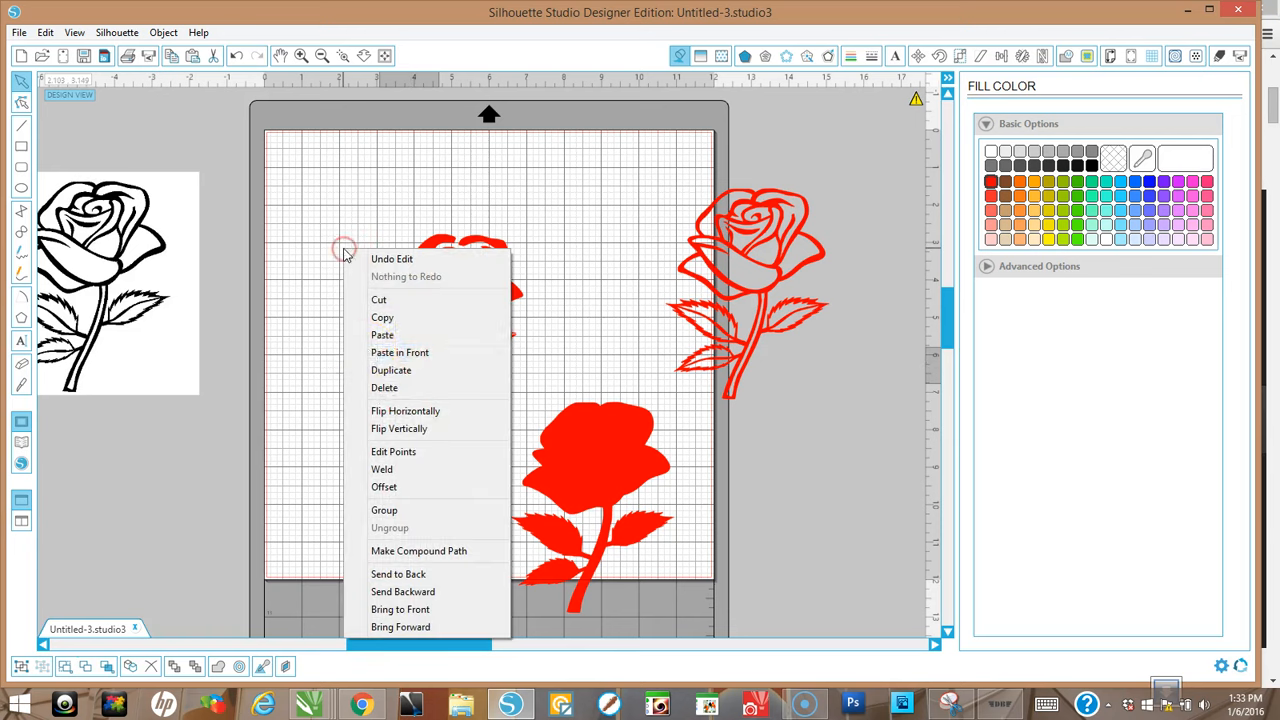
left_click(390, 510)
left_click_drag(420, 374, 439, 373)
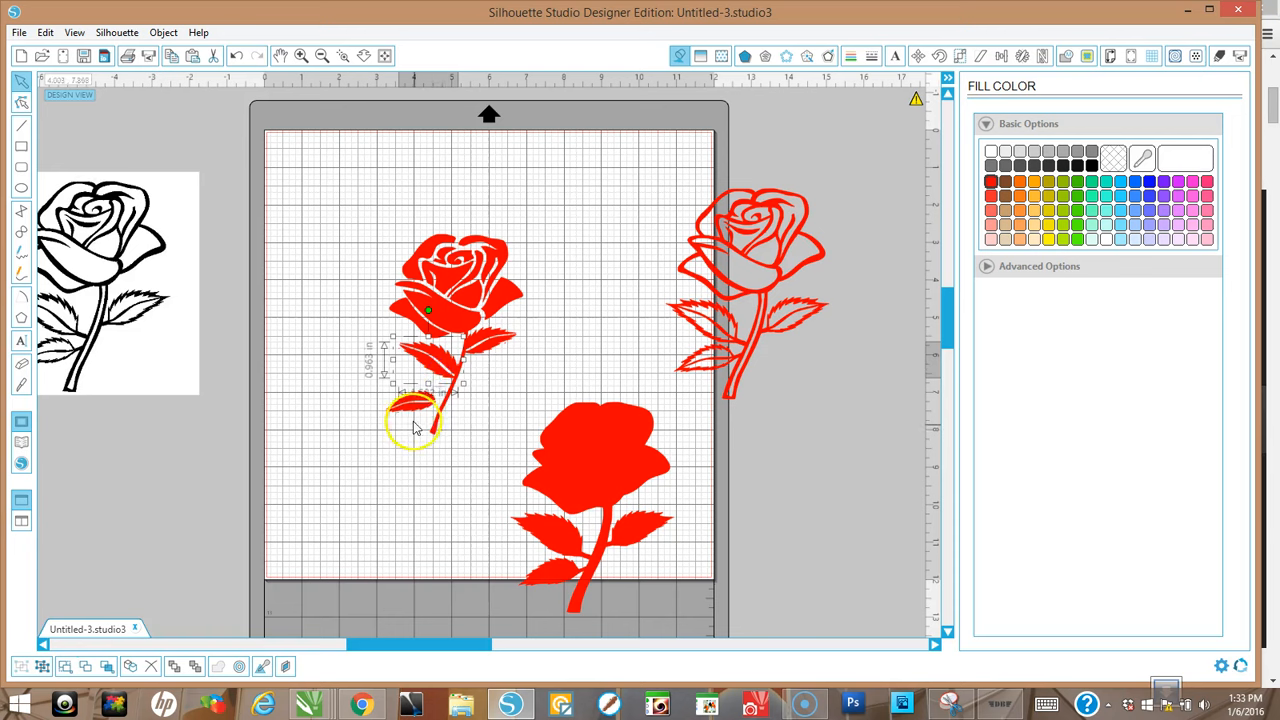
Group the pieces of the lower left leaf and move the leaf up and right against the stem.
mouse_move(405, 418)
left_mouse_down()
mouse_move(371, 380)
mouse_move(427, 414)
left_mouse_up()
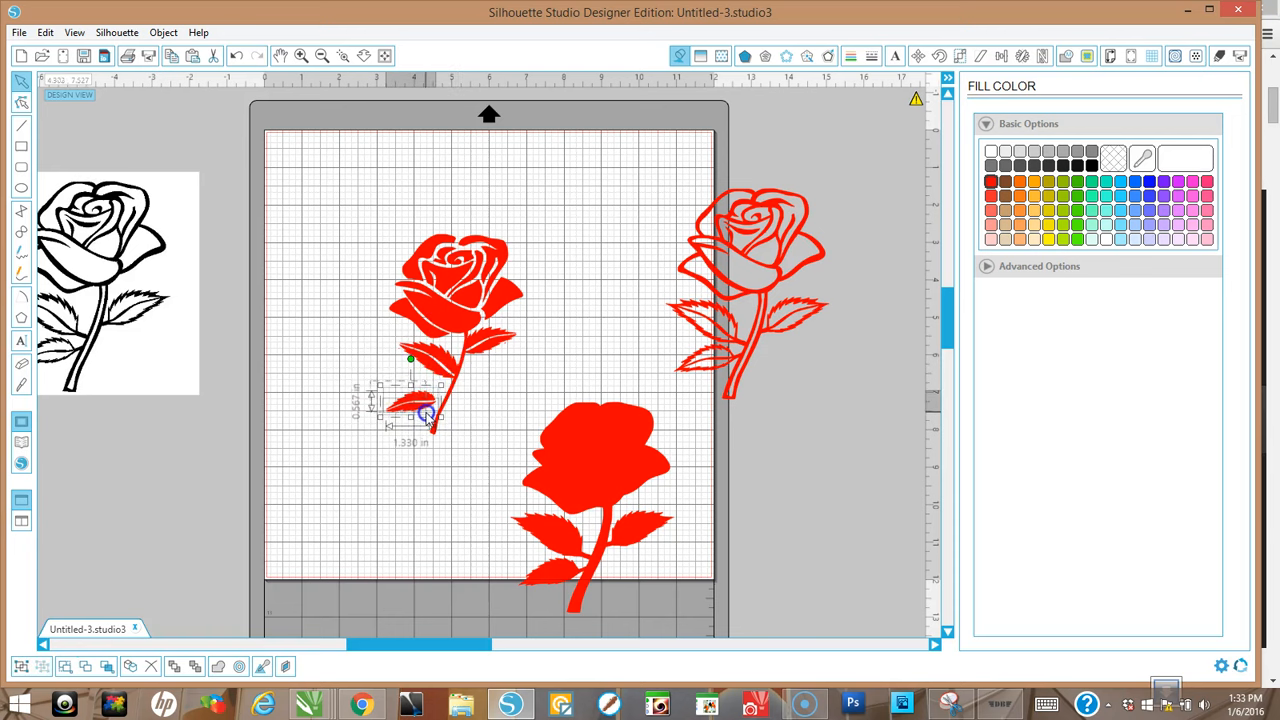
right_click(367, 371)
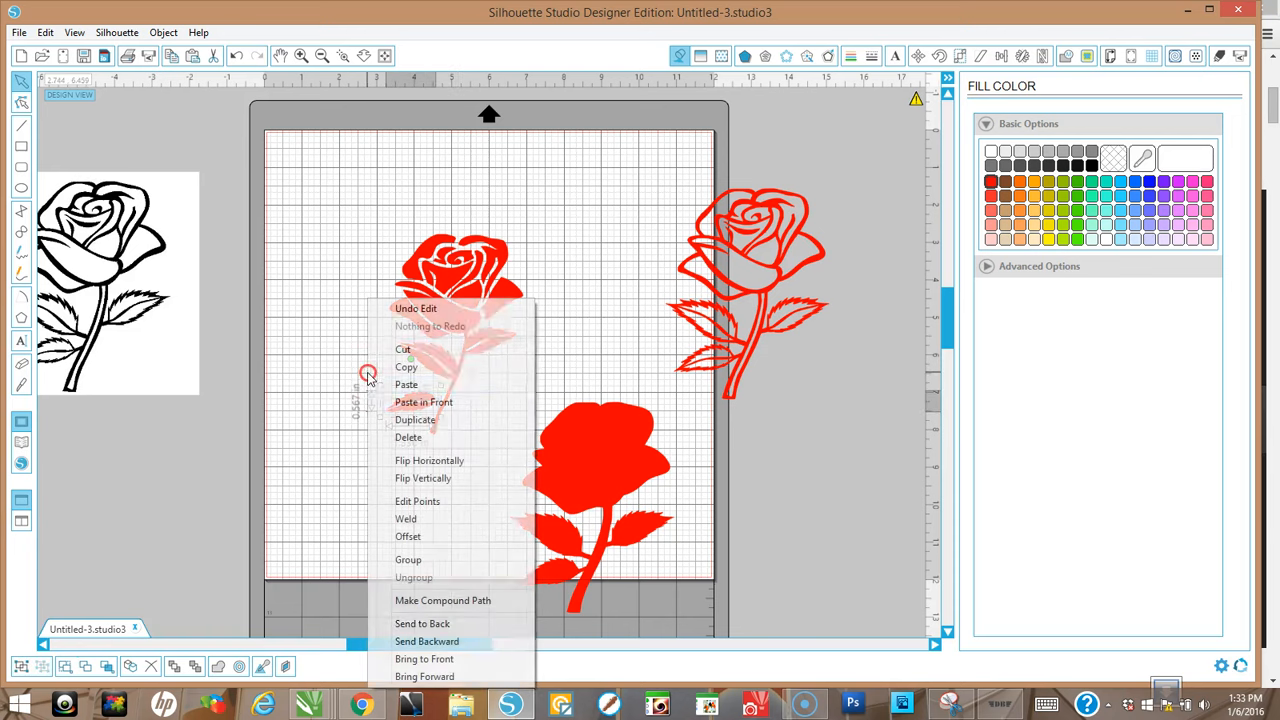
left_click(412, 559)
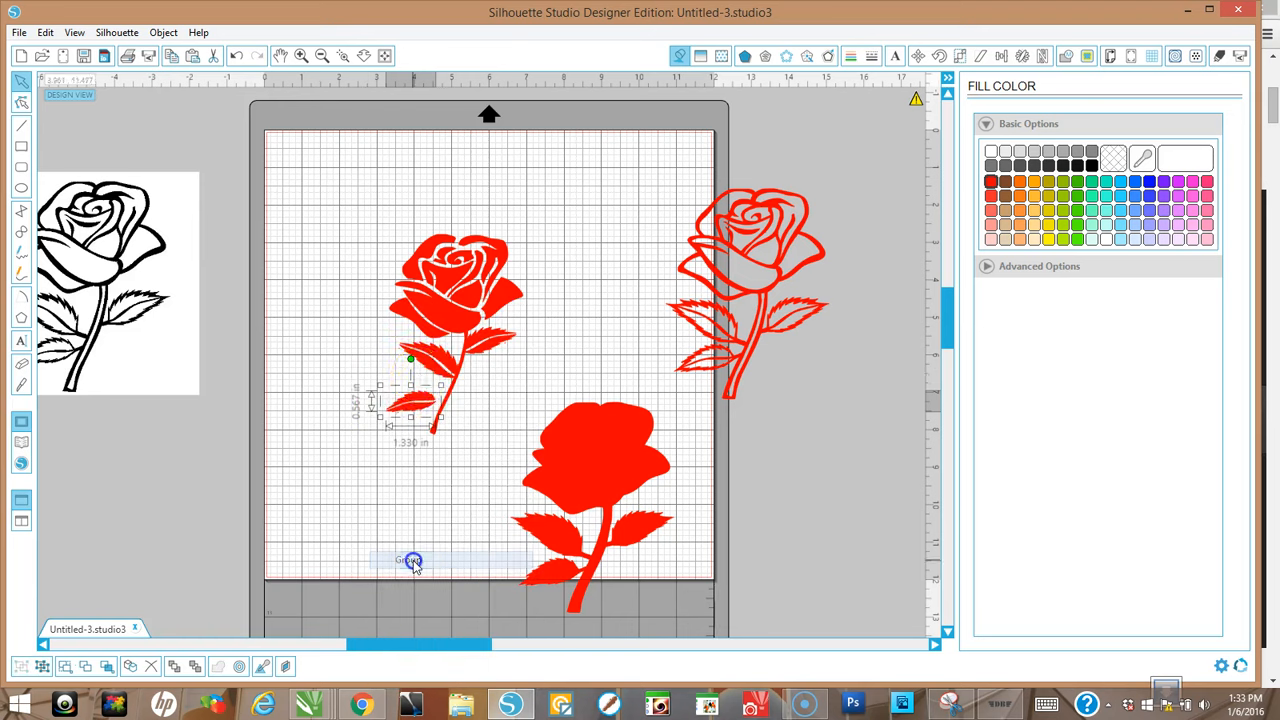
left_click_drag(422, 408, 436, 399)
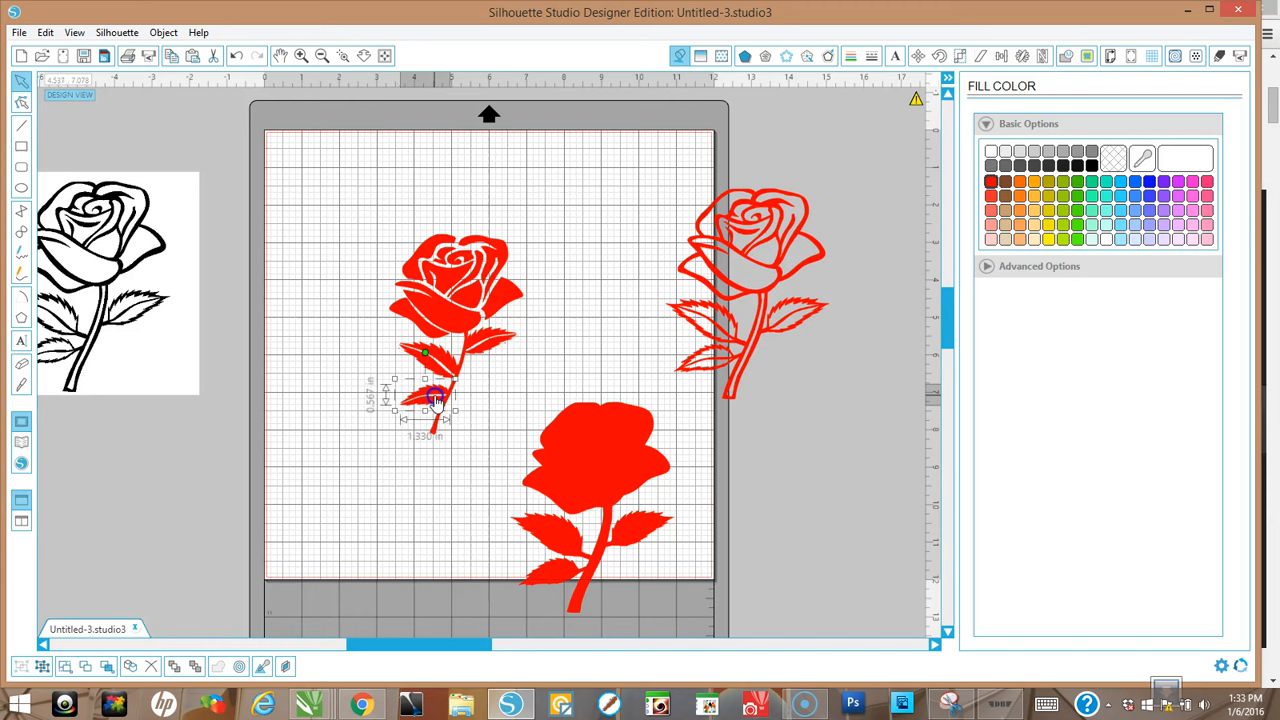
Duplicate the lower left leaf, flip the copy horizontally, then move and slightly rotate it against the stem's right side.
right_click(436, 401)
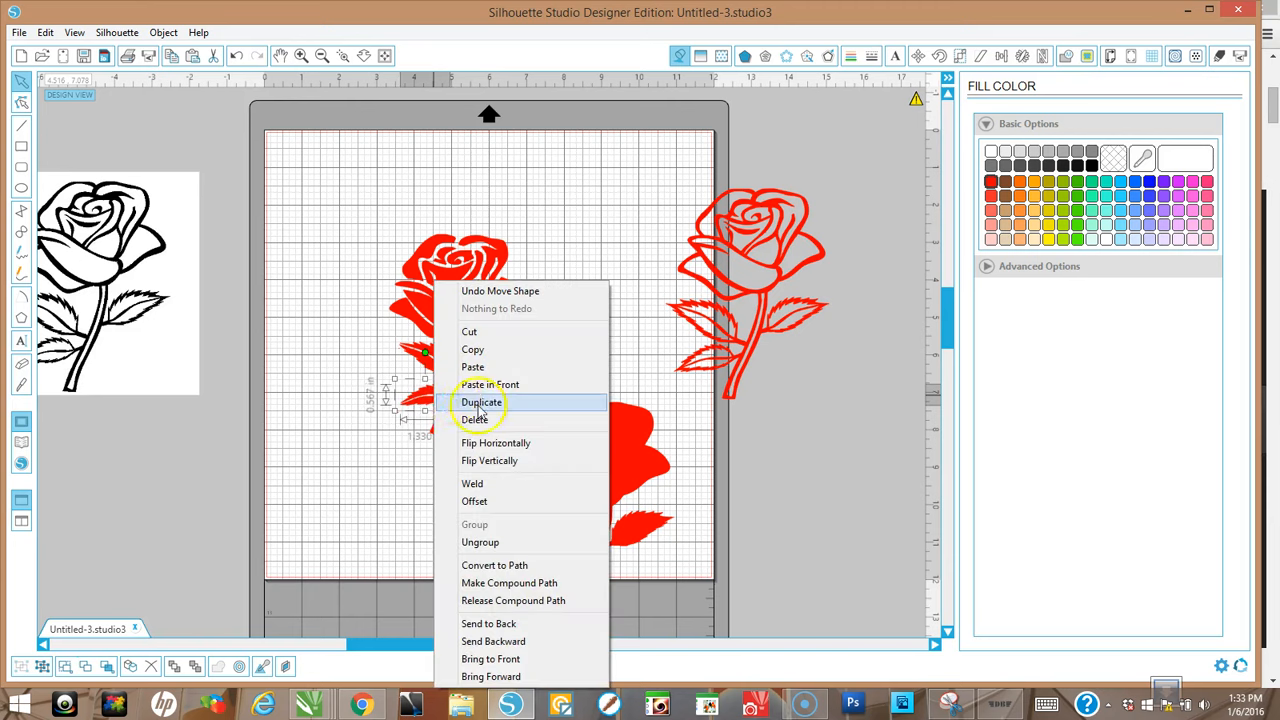
left_click(478, 403)
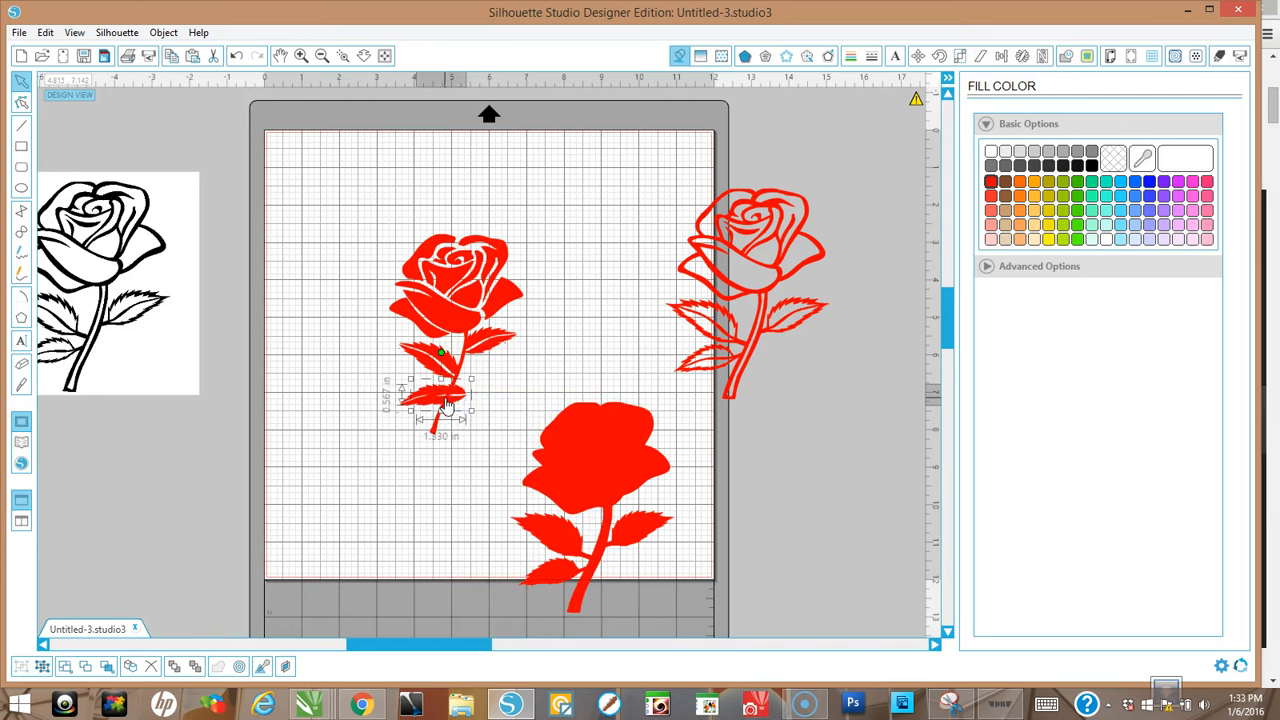
right_click(447, 406)
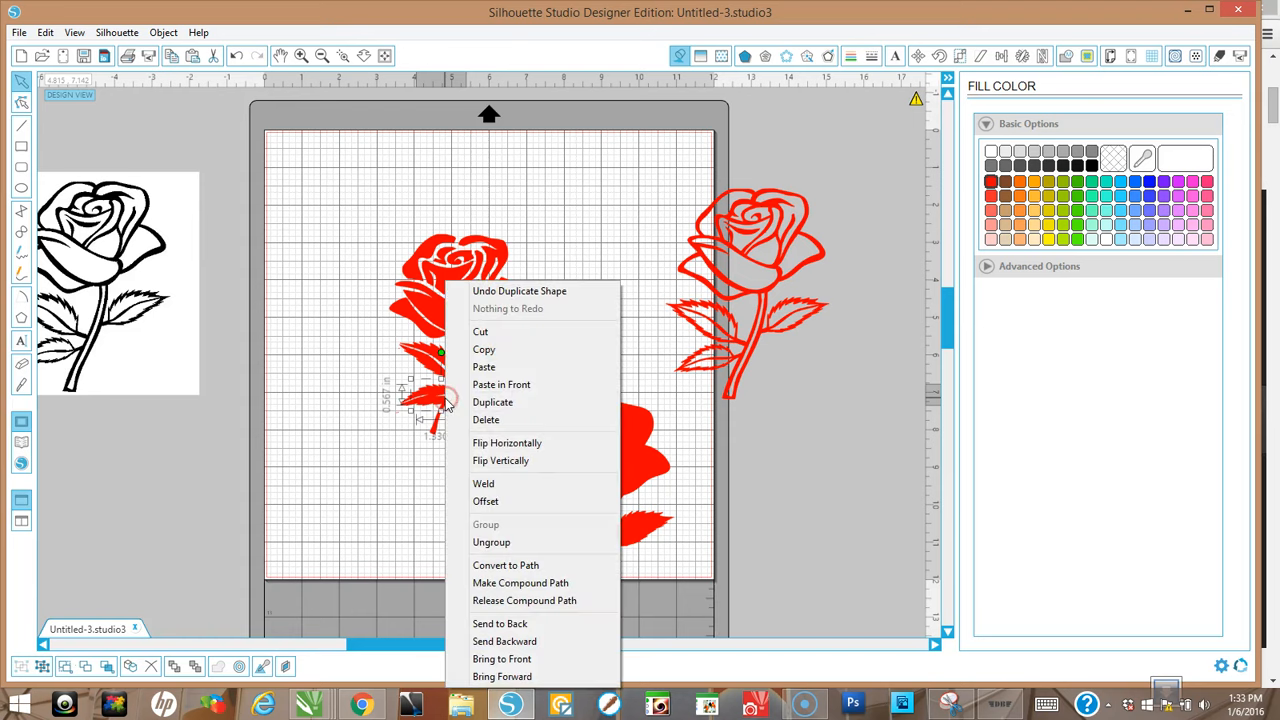
left_click(488, 443)
left_click_drag(451, 423, 489, 394)
left_click_drag(478, 348, 482, 351)
left_click_drag(474, 396, 473, 393)
left_click(528, 423)
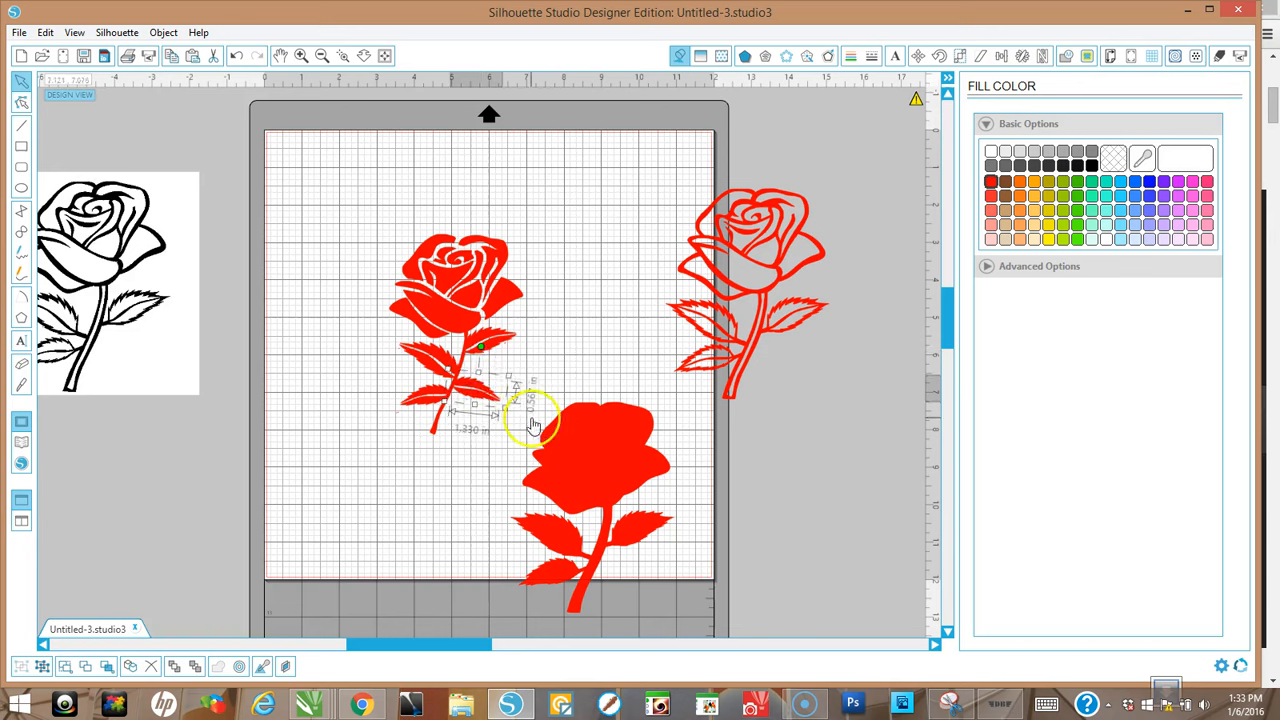
Move the solid rose silhouette farther right and weld the inner petals, leaves and stem of the filled rose.
left_click_drag(586, 443, 674, 454)
left_click(424, 240)
left_click_drag(332, 203, 560, 493)
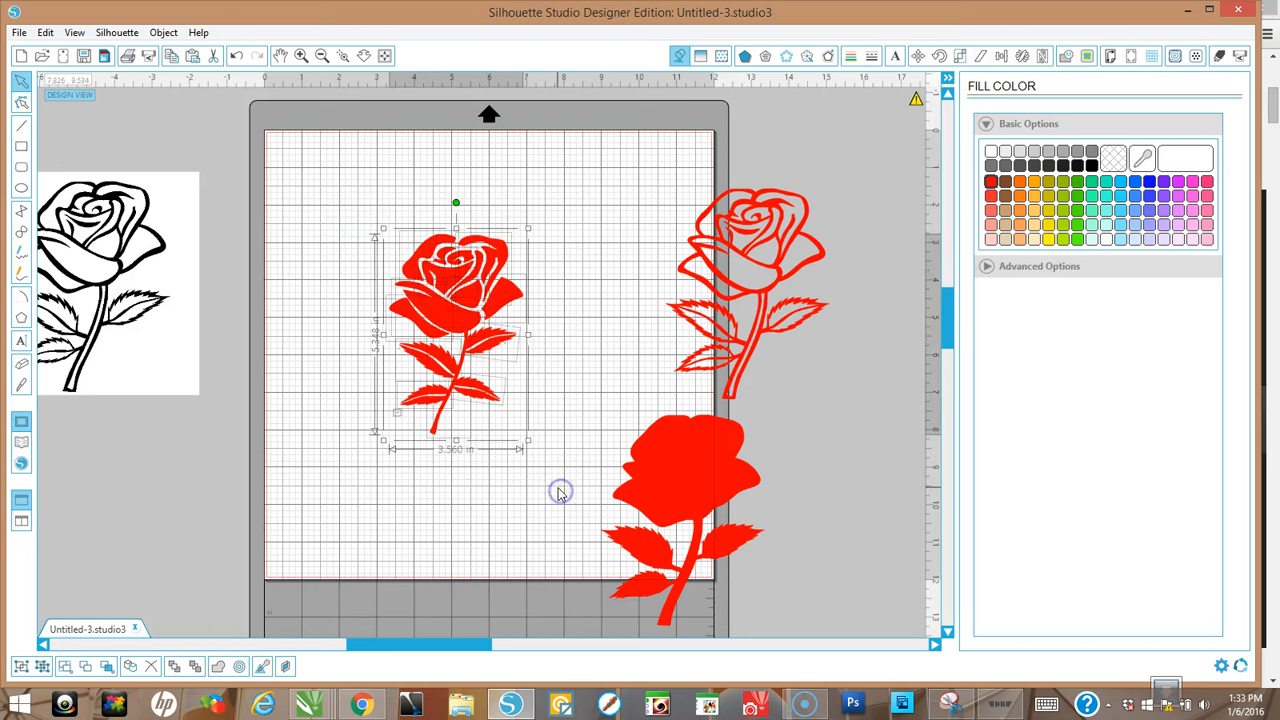
left_click(322, 535)
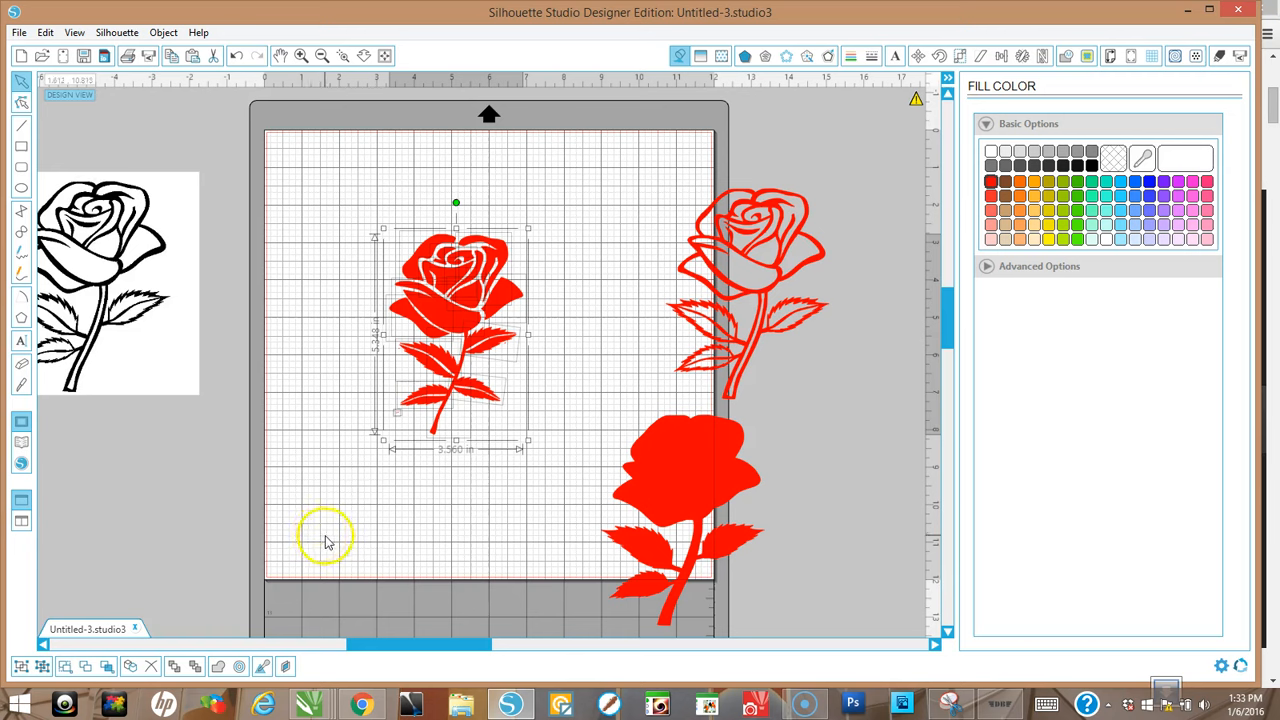
left_click(220, 667)
left_click(510, 503)
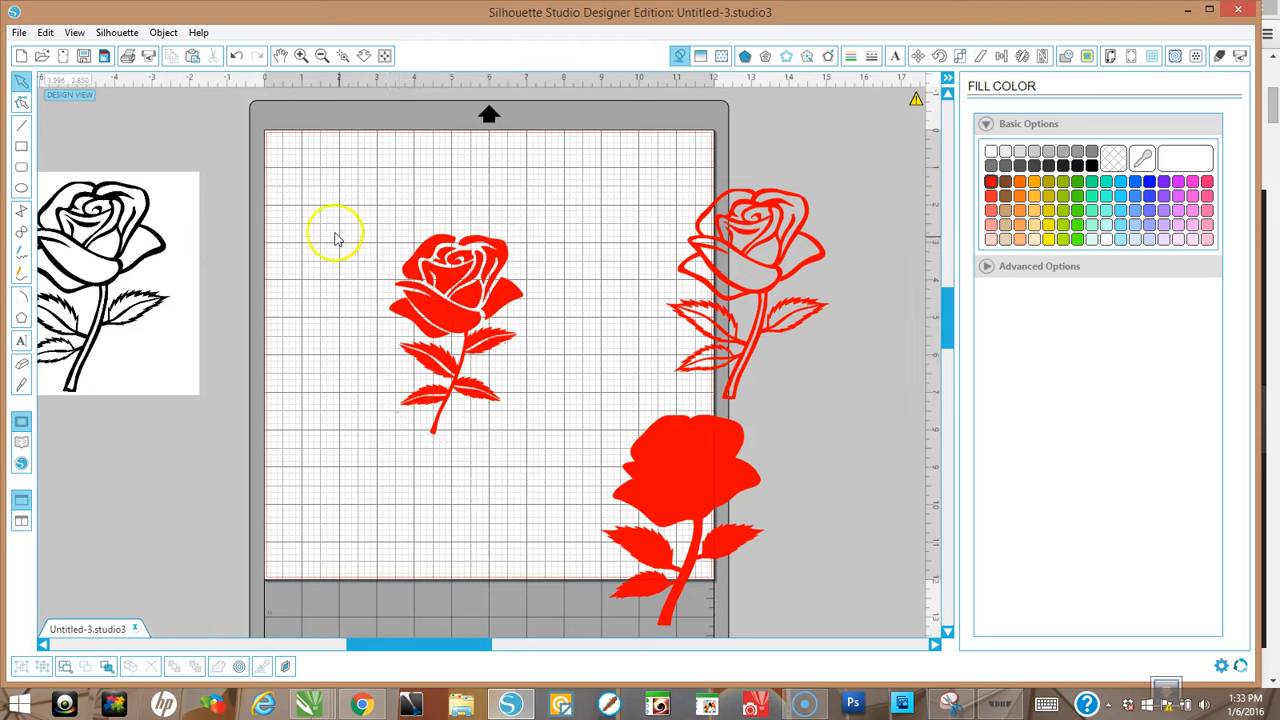
Check the filled rose for loose pieces and delete the stray bit beside the upper right leaf.
left_click_drag(321, 183, 534, 499)
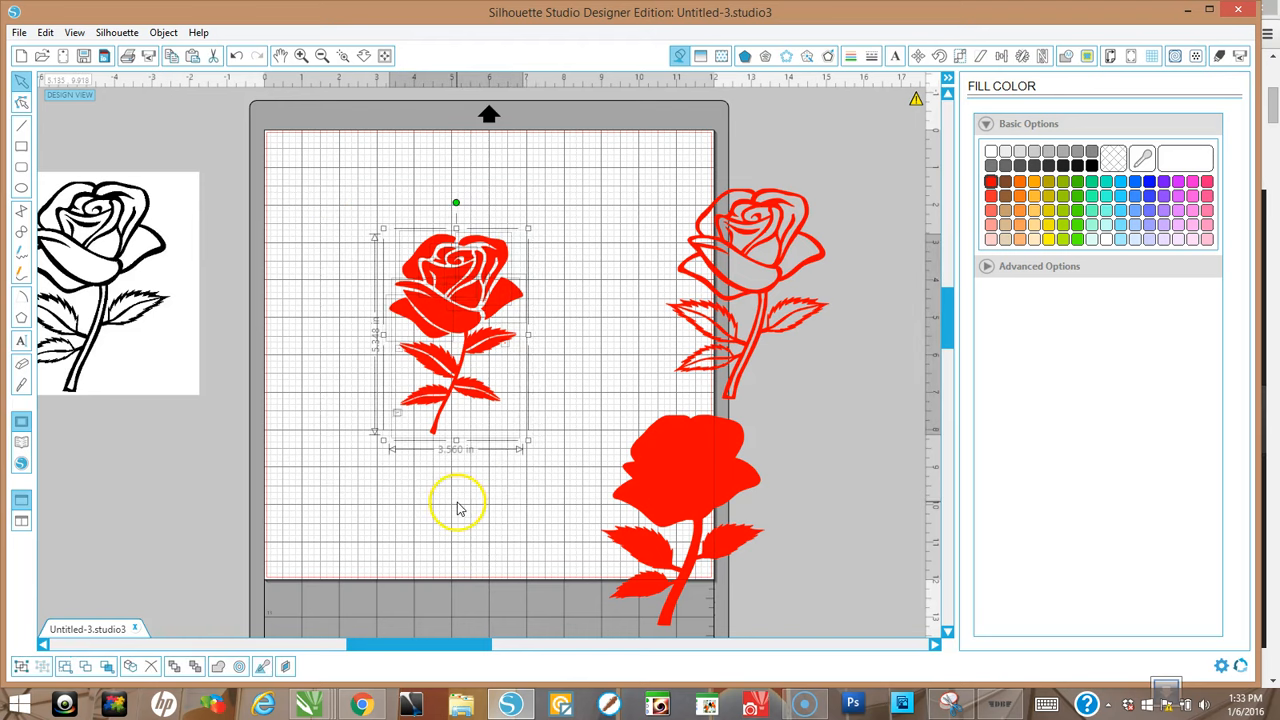
left_click(582, 366)
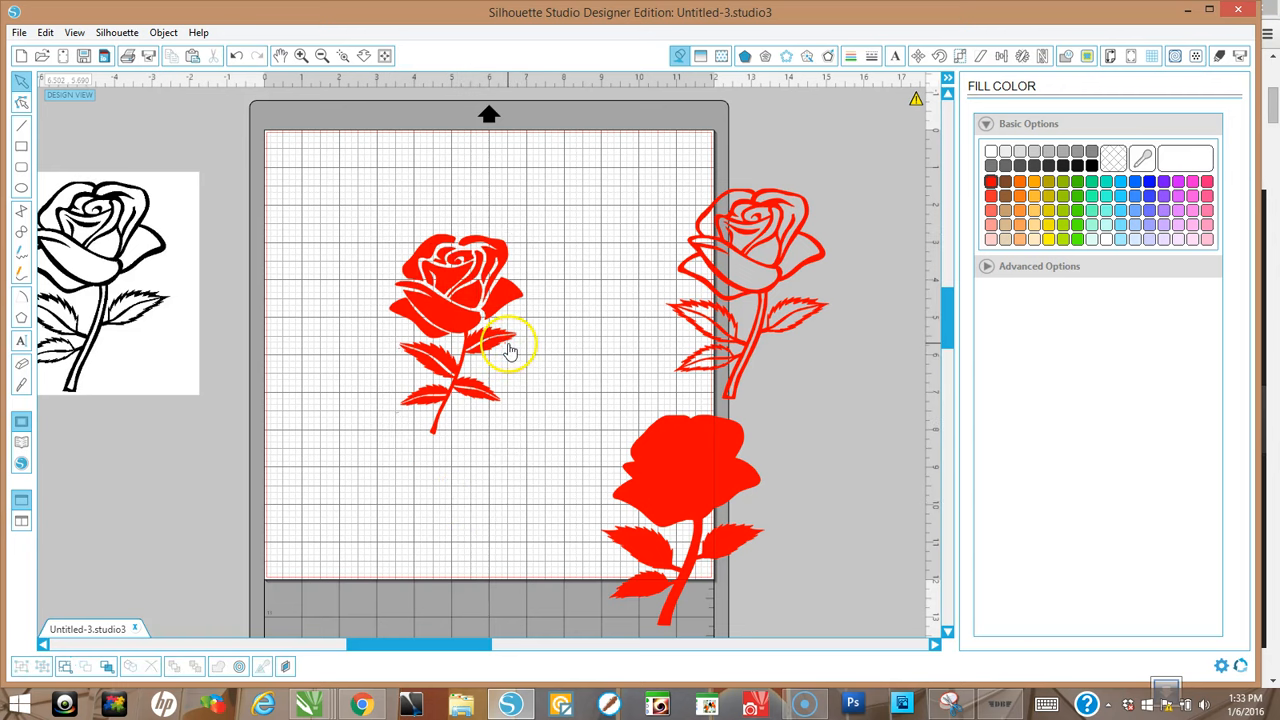
left_click(507, 349)
key("Delete")
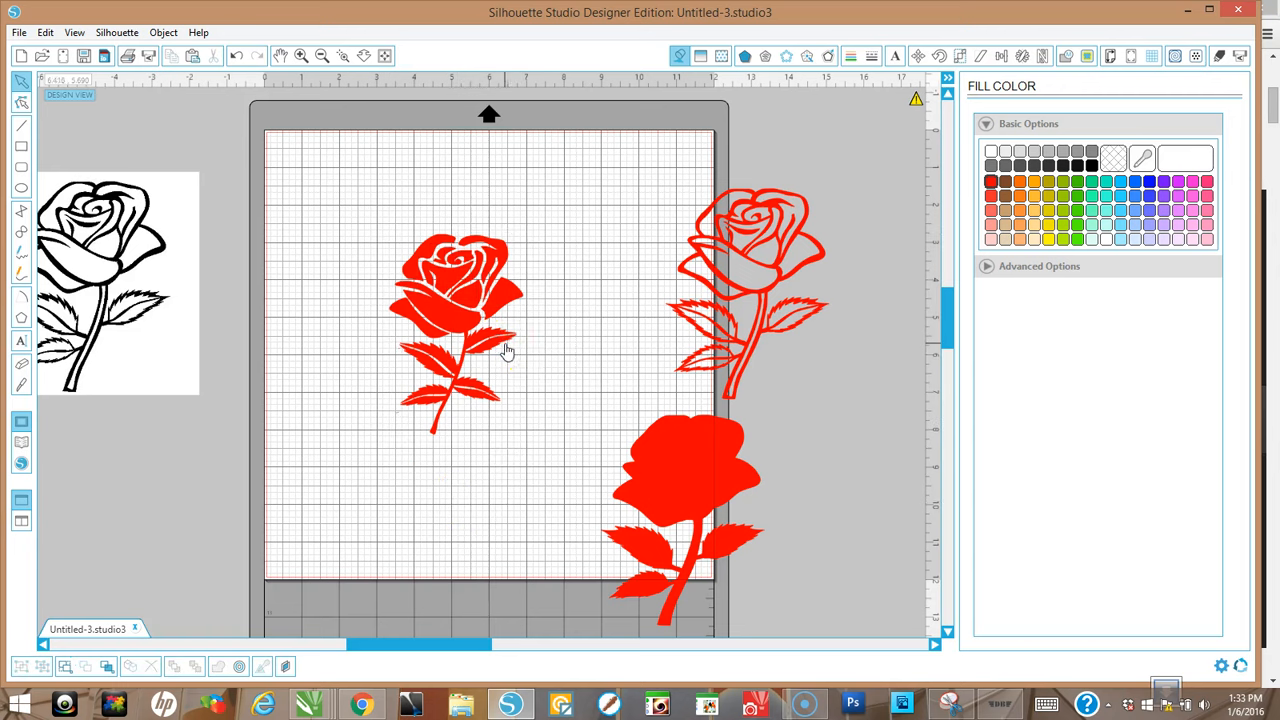
left_click(399, 355)
left_click(371, 356)
left_click(399, 355)
left_click(341, 240)
Group all pieces of the filled rose and move it up toward the top of the mat.
left_click_drag(331, 207, 531, 491)
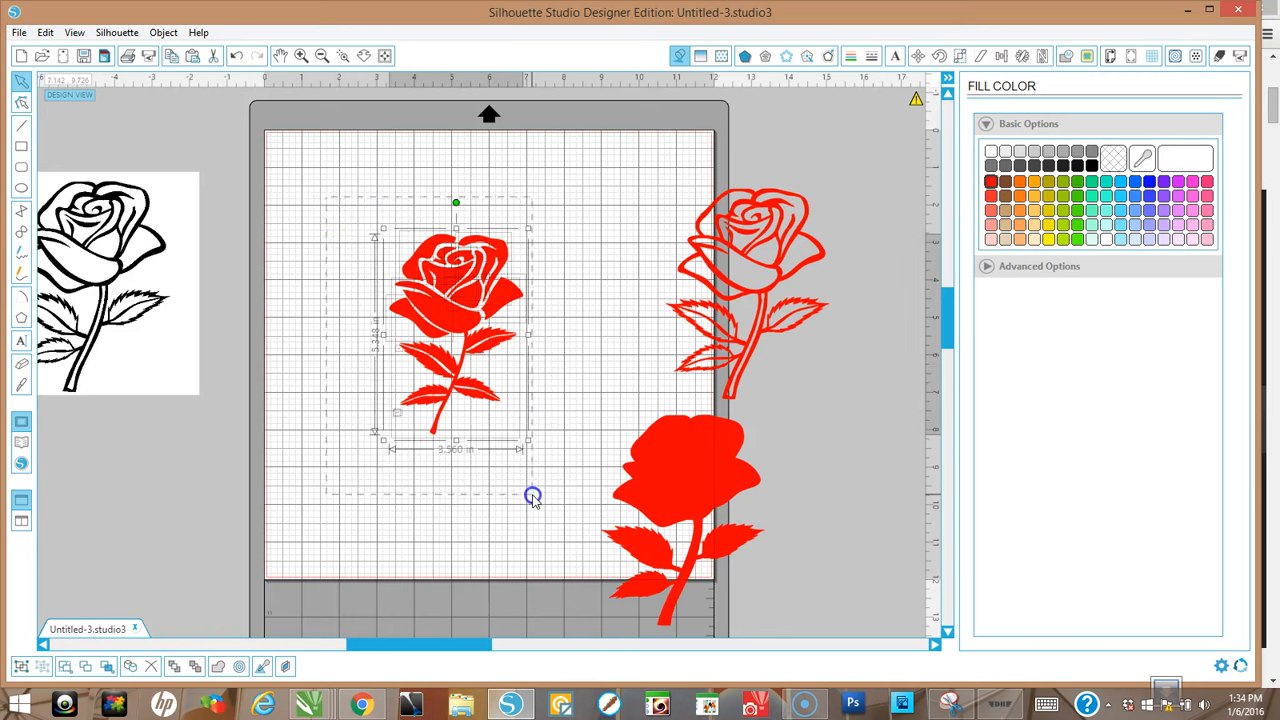
right_click(462, 374)
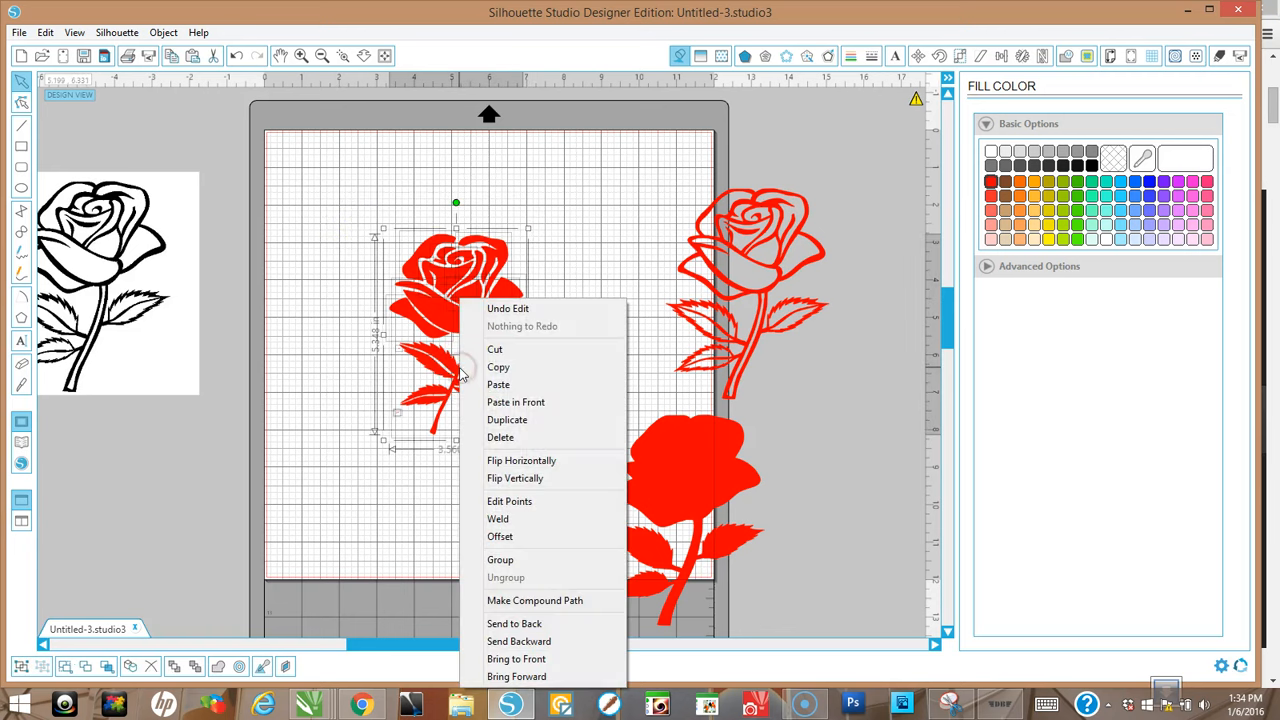
left_click(495, 561)
left_click_drag(455, 374, 450, 298)
Replace the solid silhouette on the mat with the outlined rose and set the outlined rose's fill and line color to green.
left_click_drag(702, 428, 838, 364)
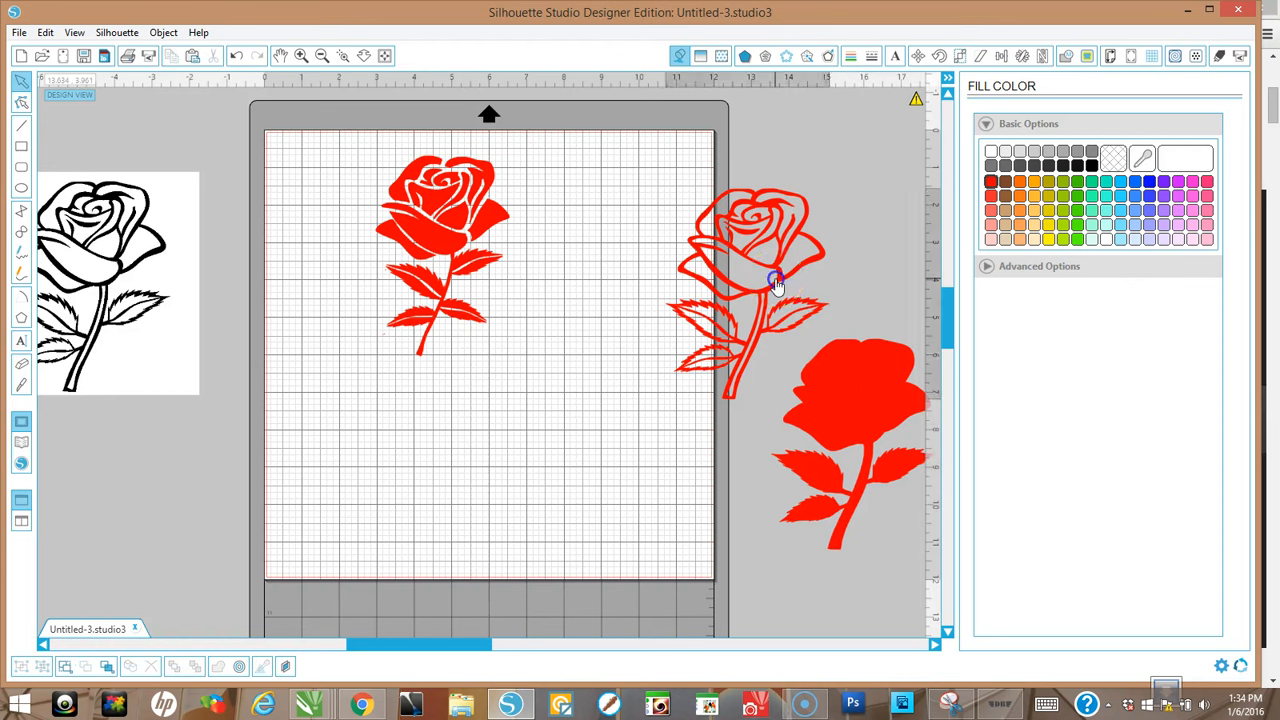
left_click_drag(774, 277, 590, 300)
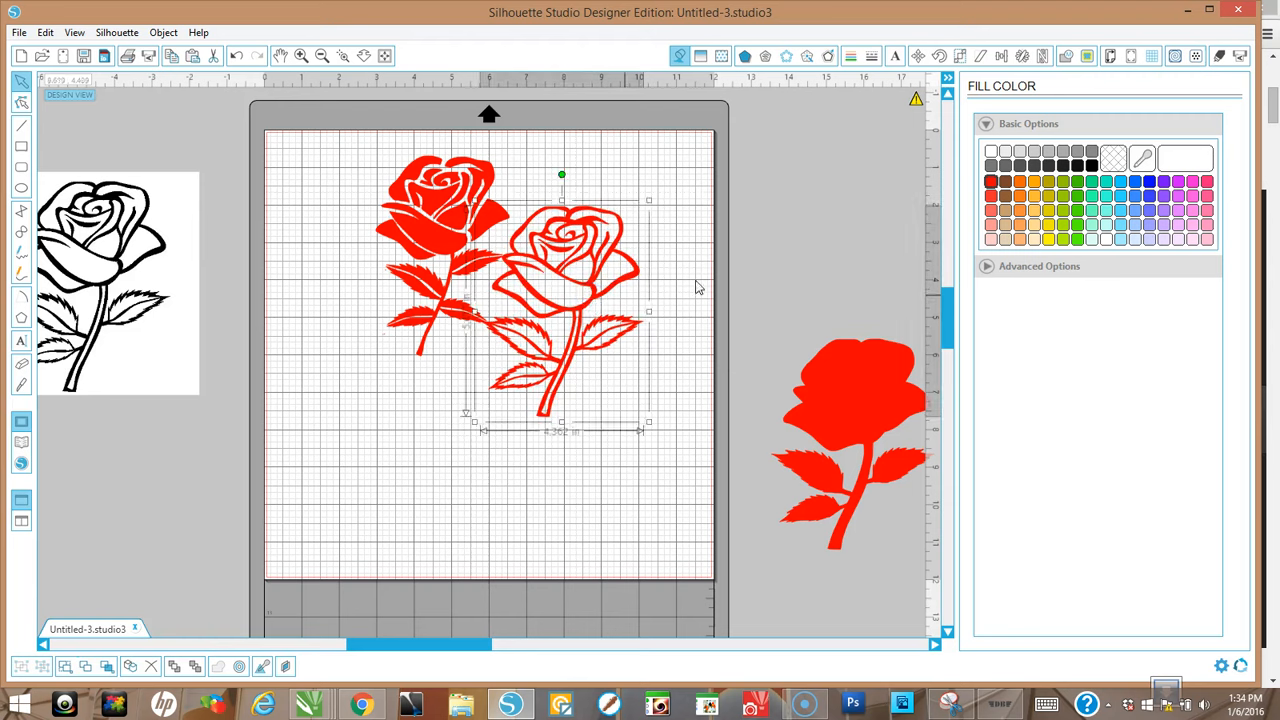
left_click(1077, 184)
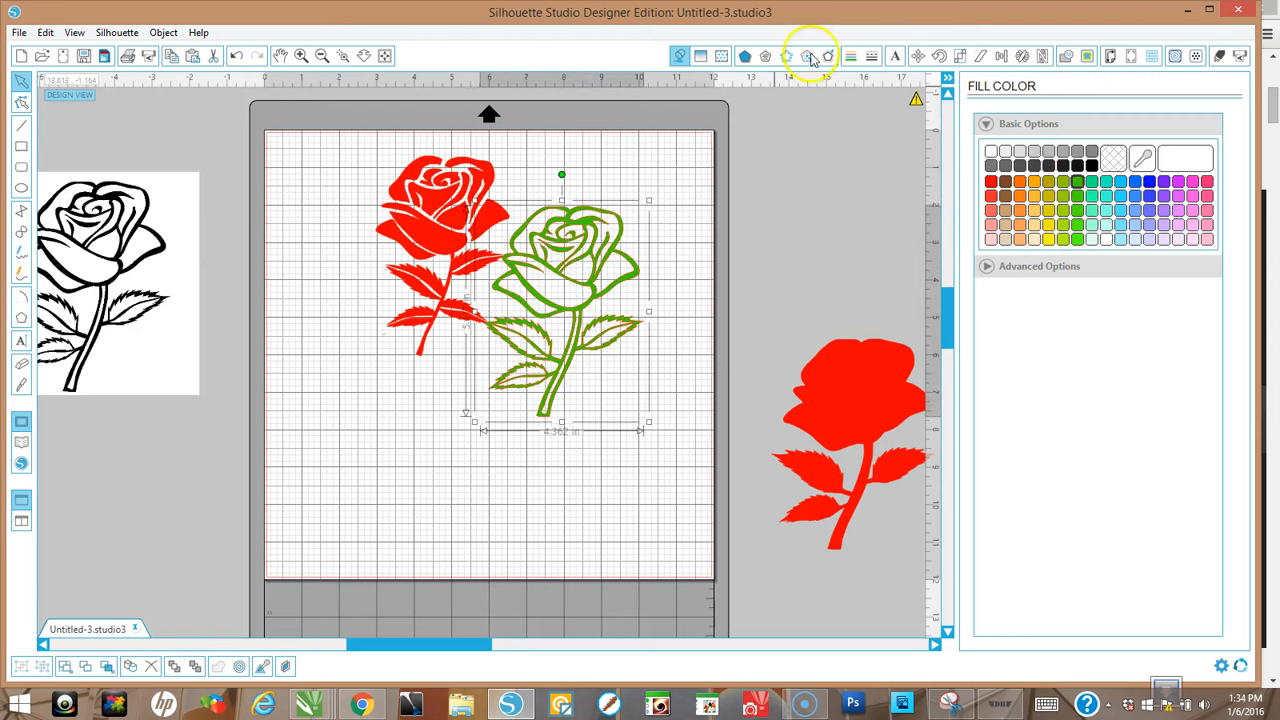
left_click(851, 58)
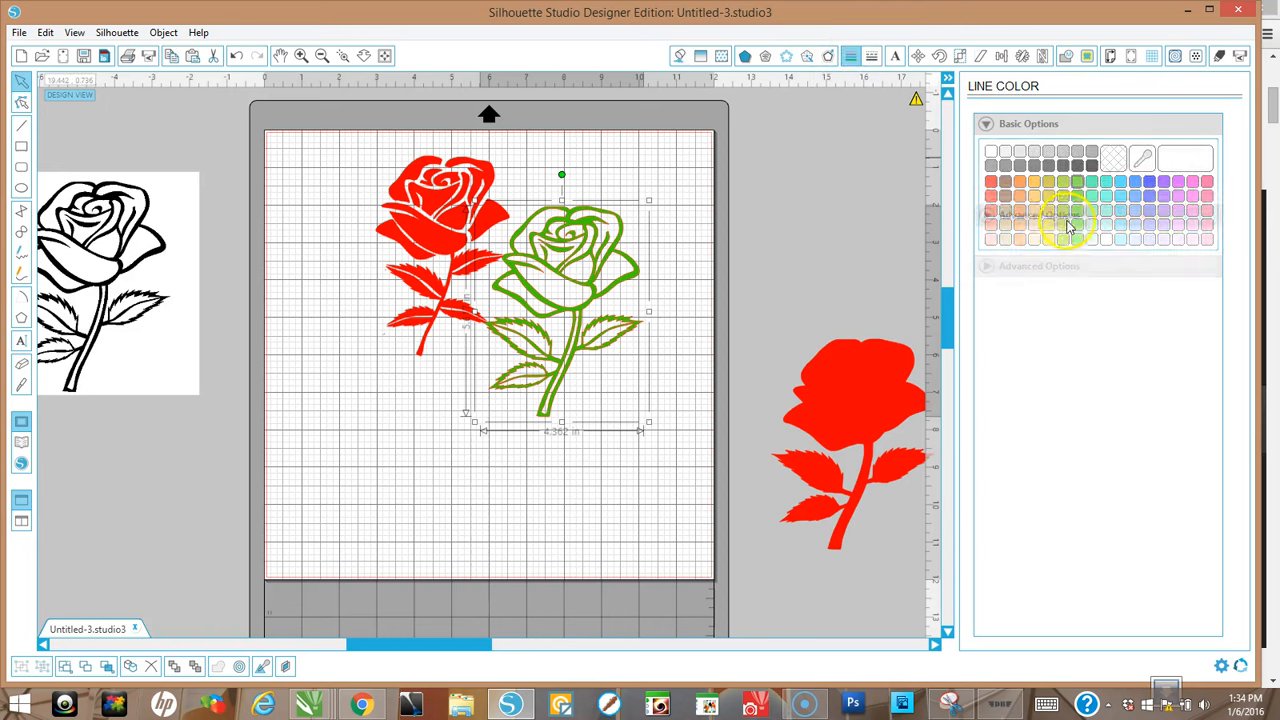
left_click(1078, 183)
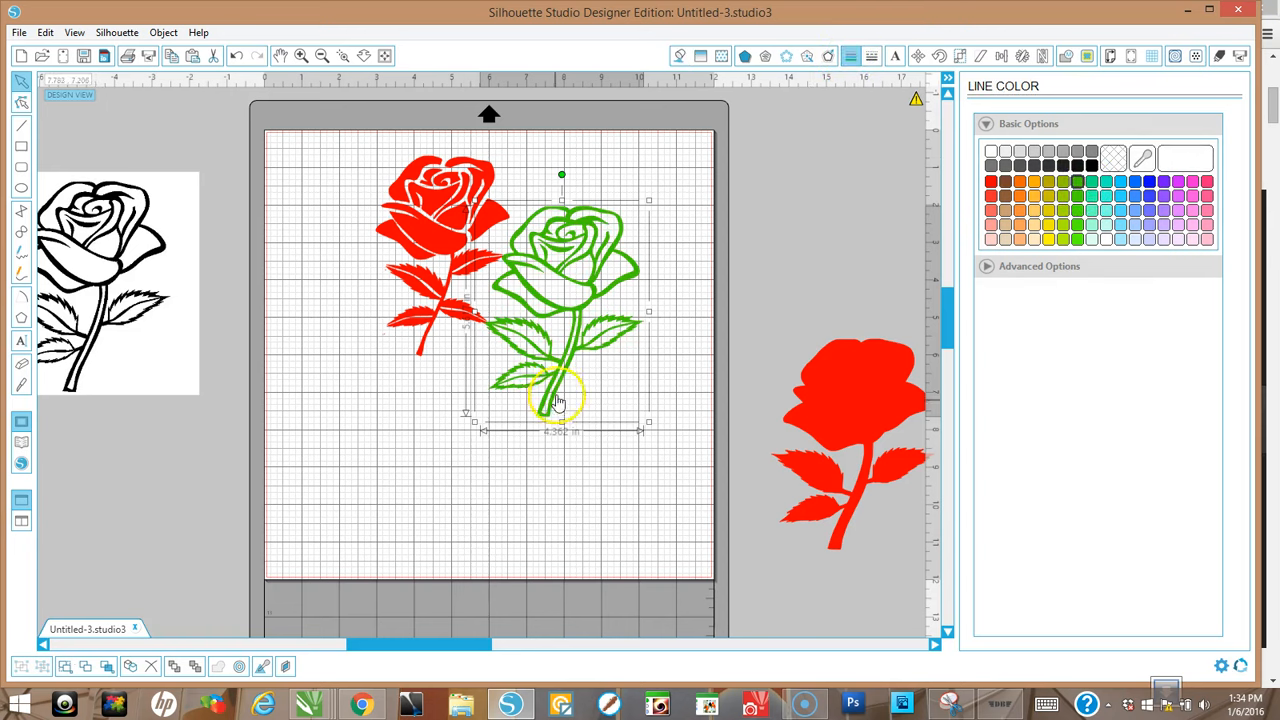
Overlay the green outlined rose on the filled rose to compare them, then move it off the mat above the solid silhouette.
left_click_drag(566, 374, 441, 319)
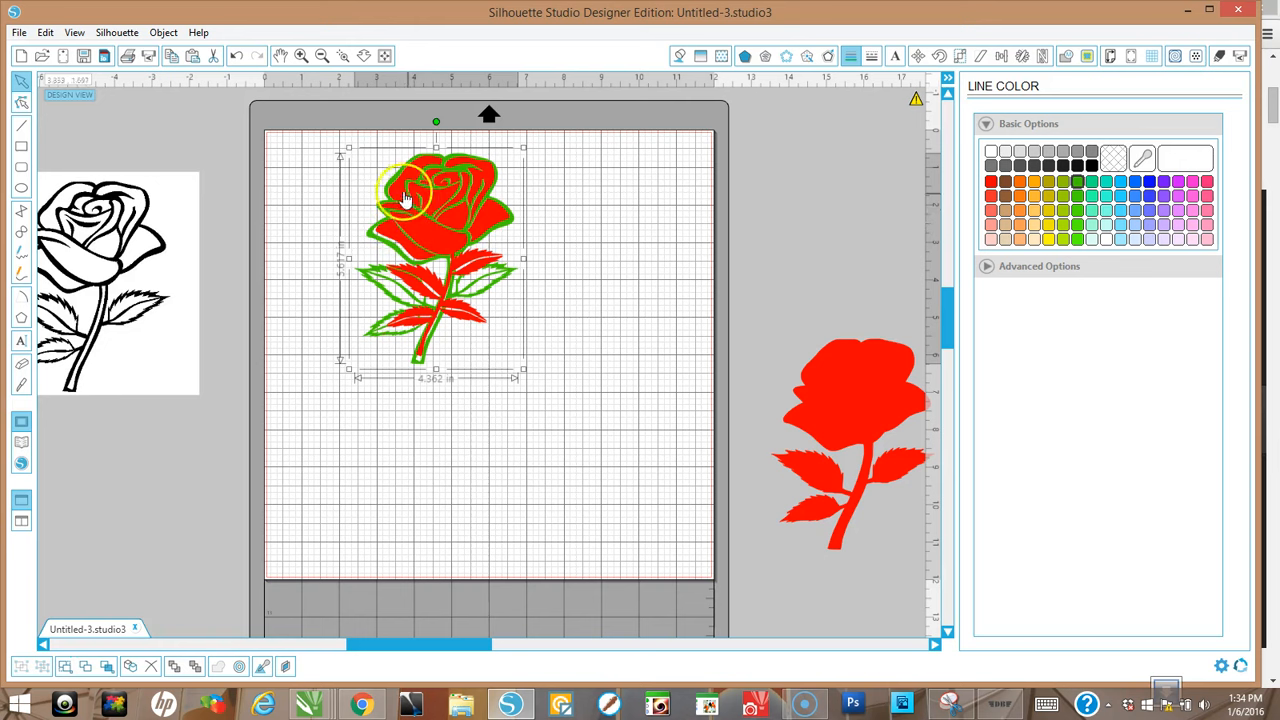
left_click_drag(420, 362, 820, 316)
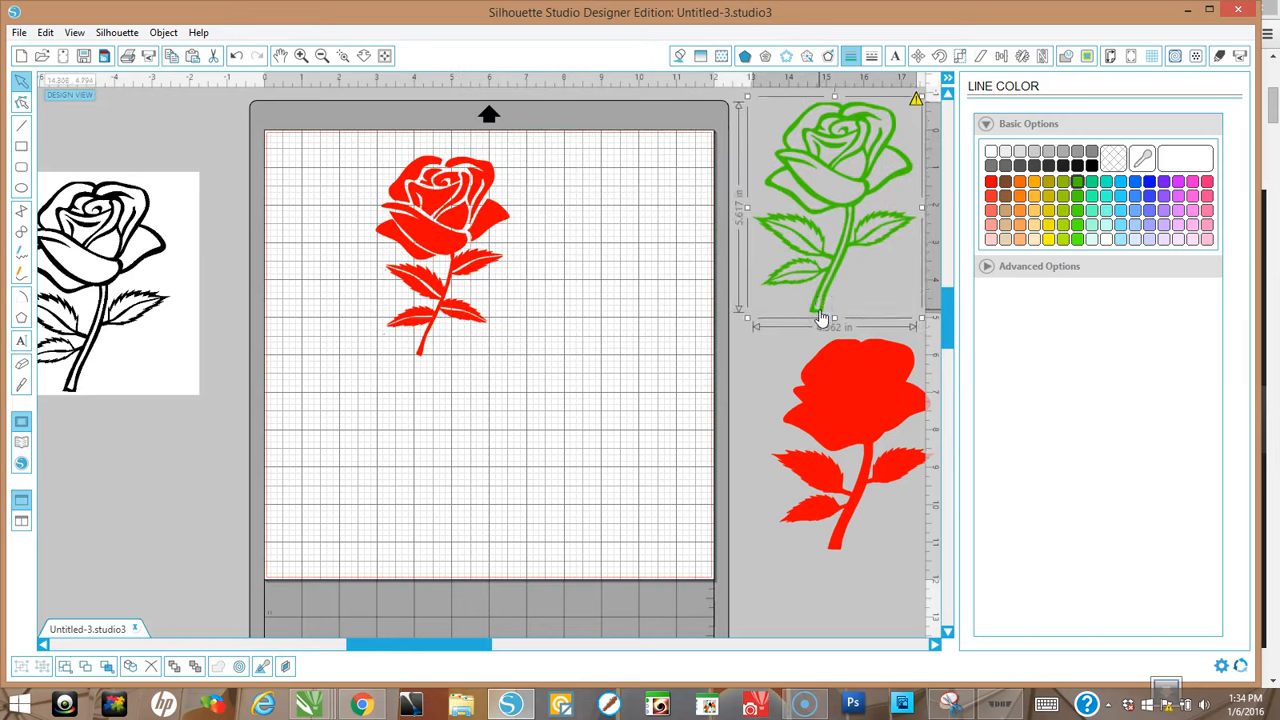
Switch to Chrome, close the rose image preview and search Google Images for "banner template".
left_click(360, 705)
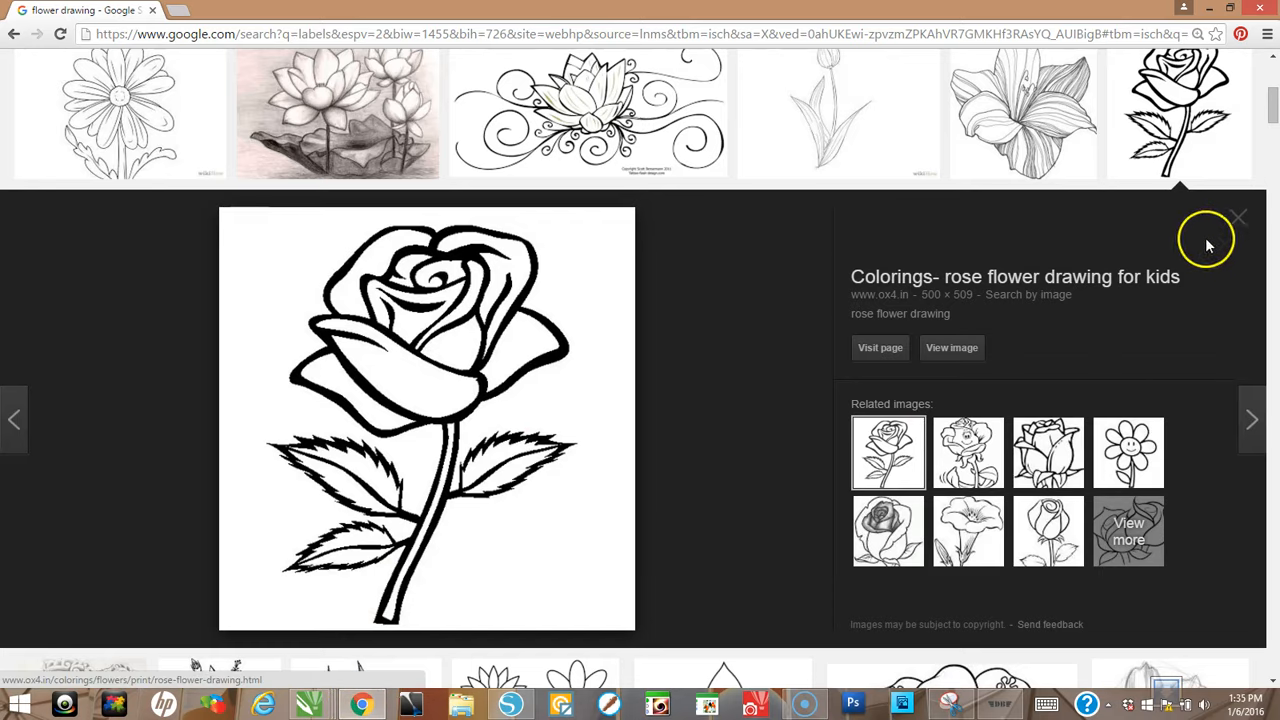
left_click(1237, 218)
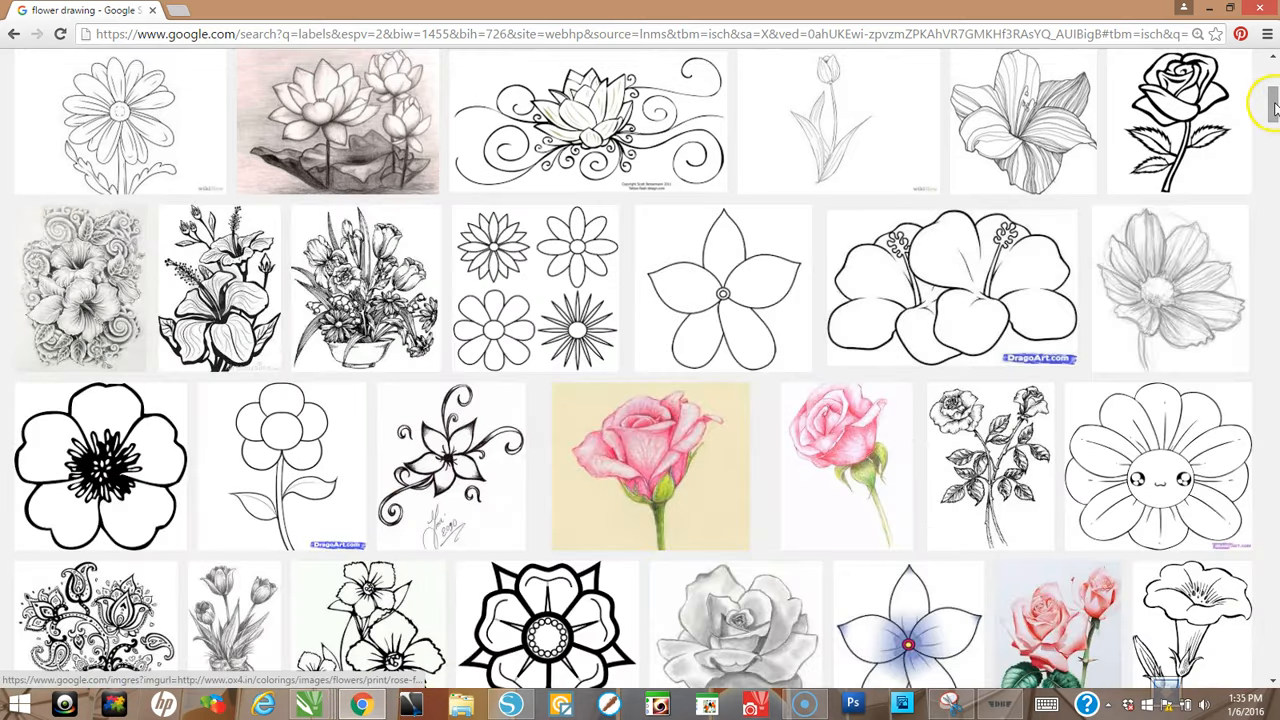
left_click_drag(1273, 107, 1273, 62)
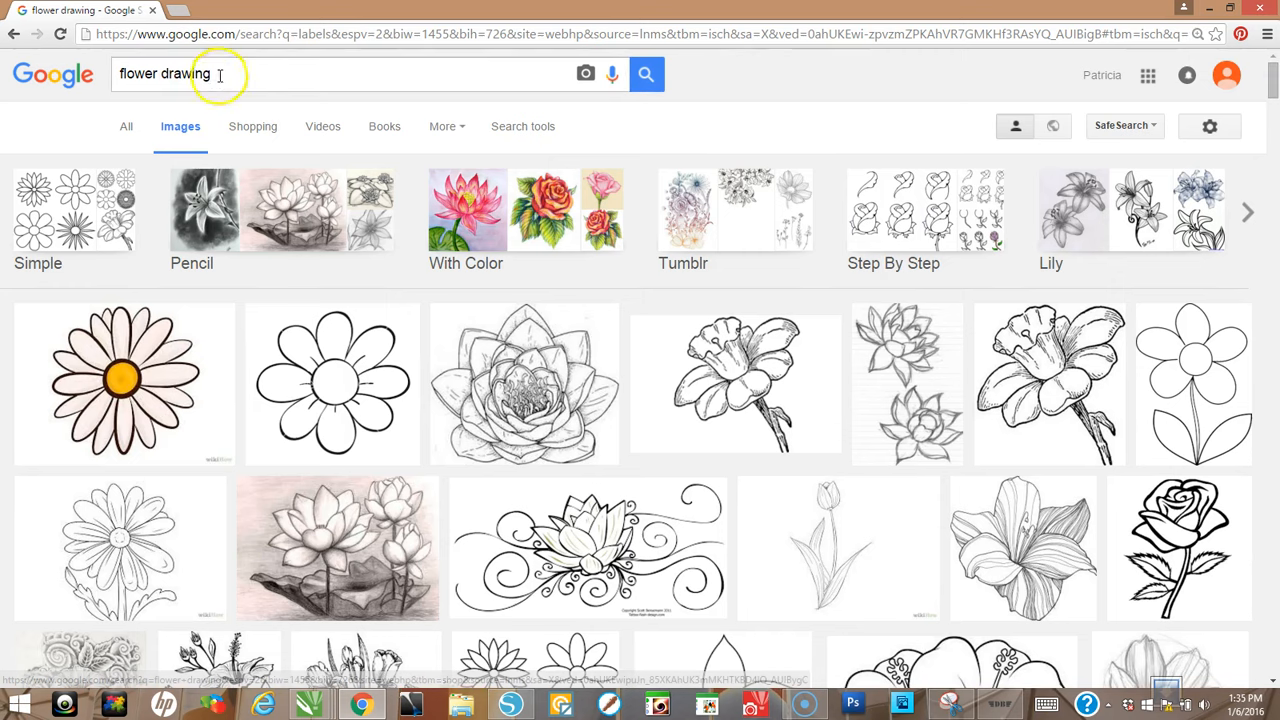
left_click_drag(246, 72, 8, 80)
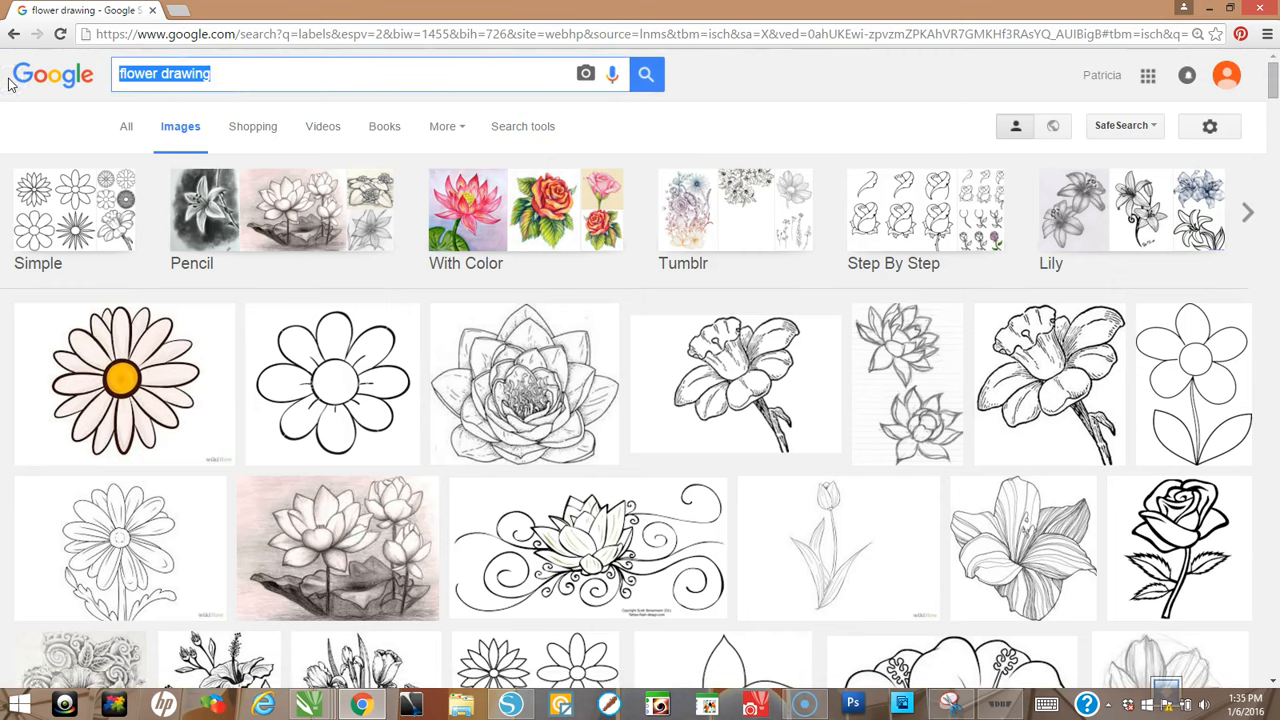
type("banner")
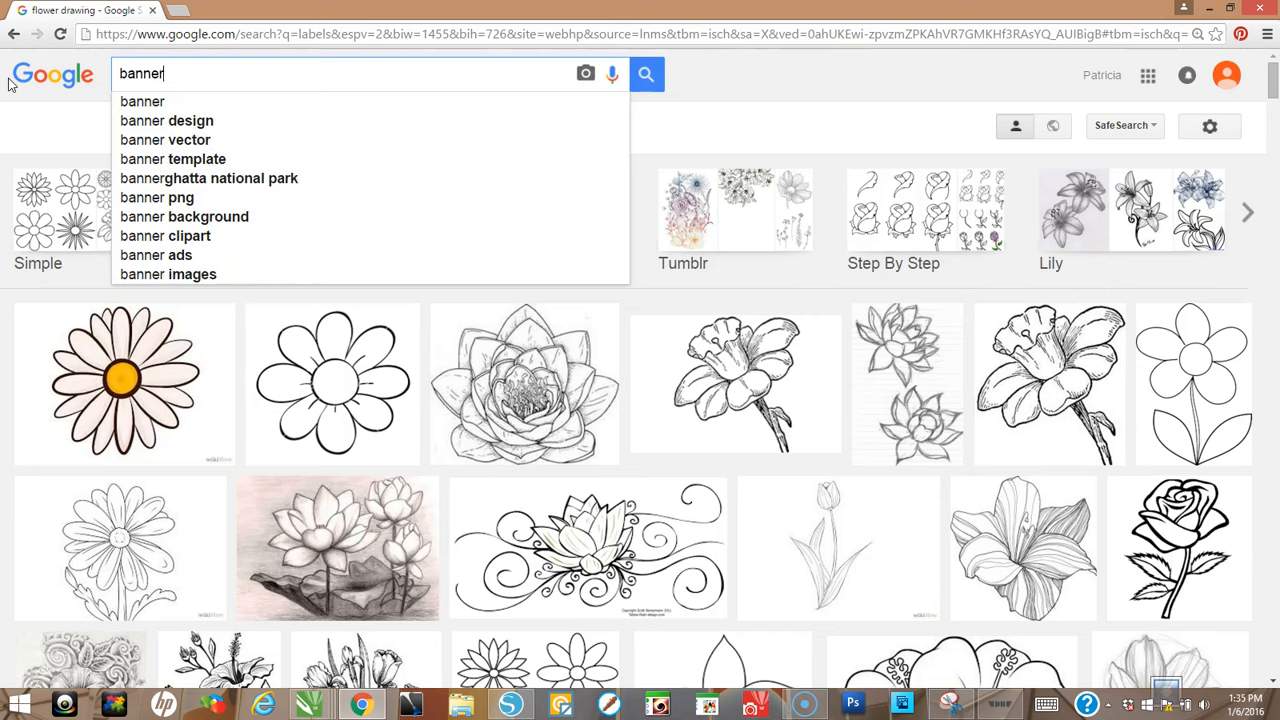
left_click(150, 165)
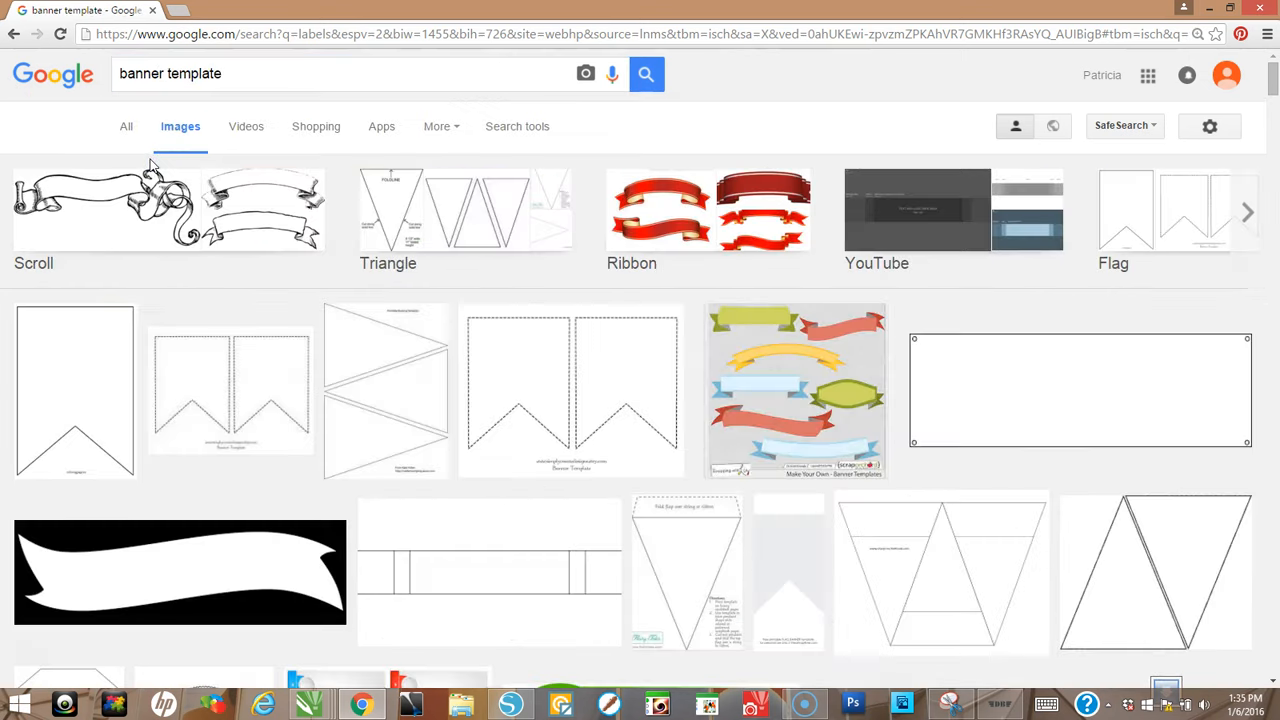
Narrow the image results to the Scroll category and enlarge the first scroll banner with the curled ribbon tail.
left_click(136, 195)
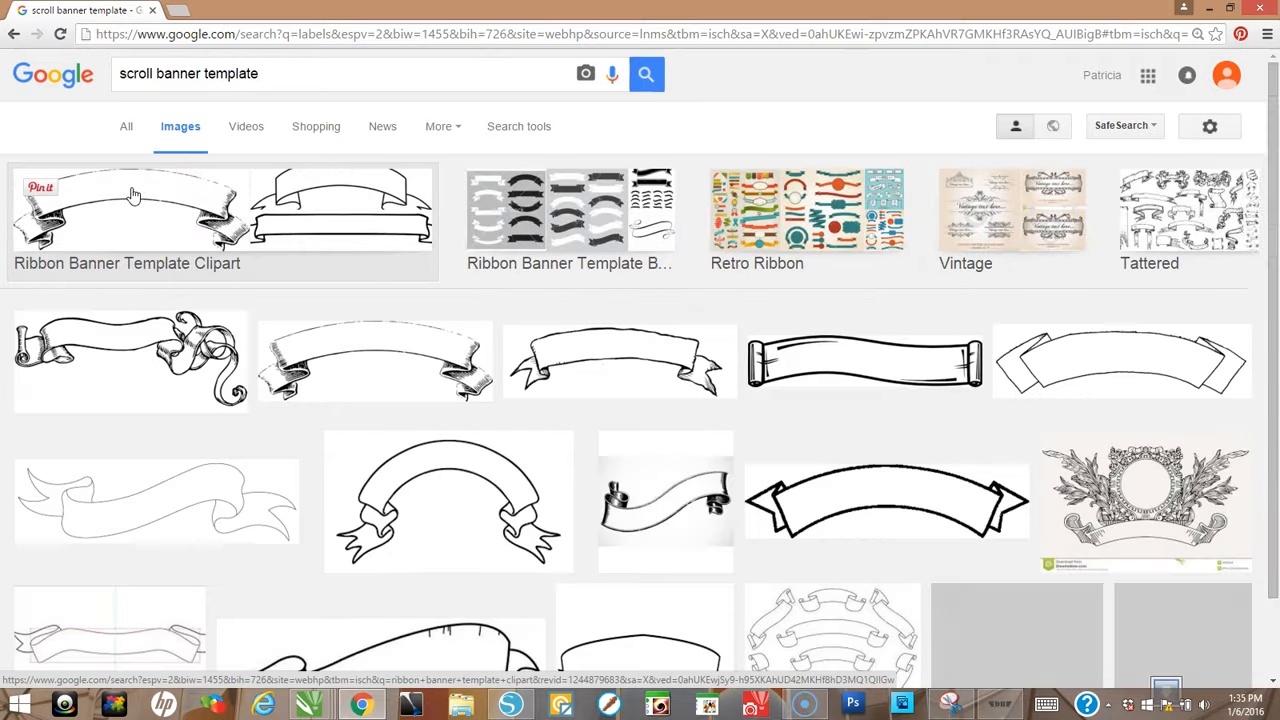
left_click(157, 334)
right_click(168, 345)
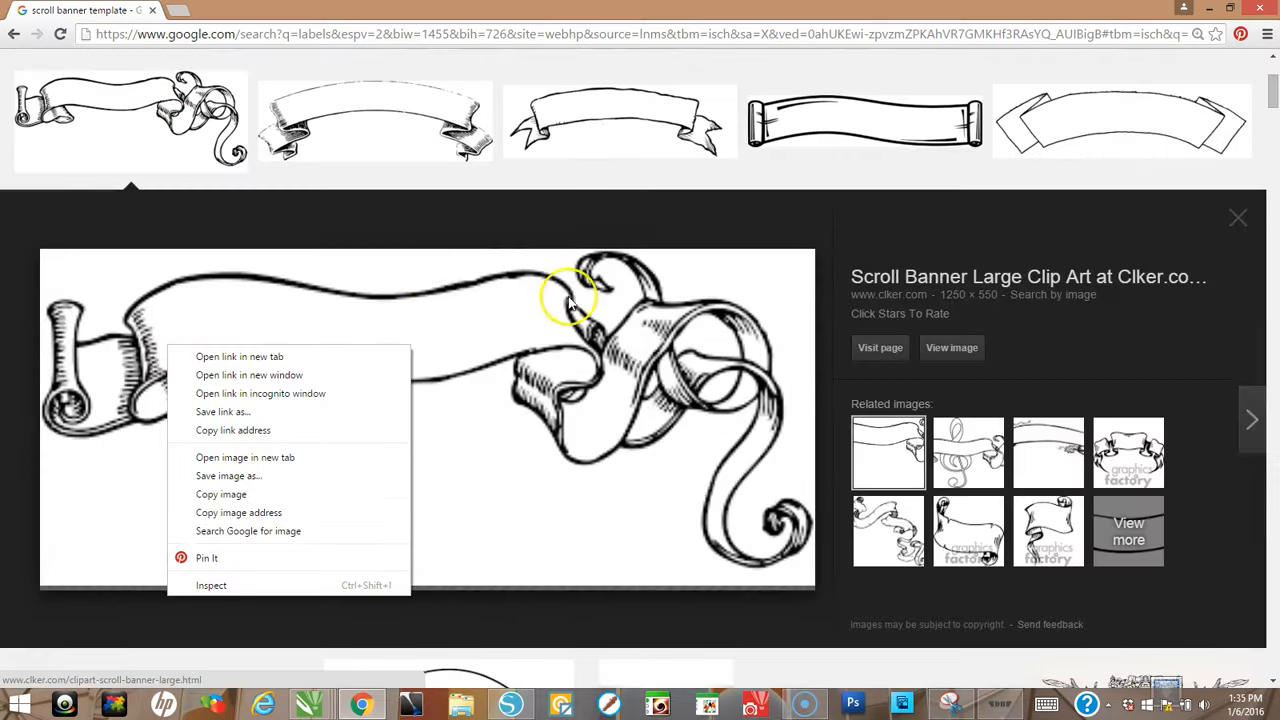
left_click(475, 497)
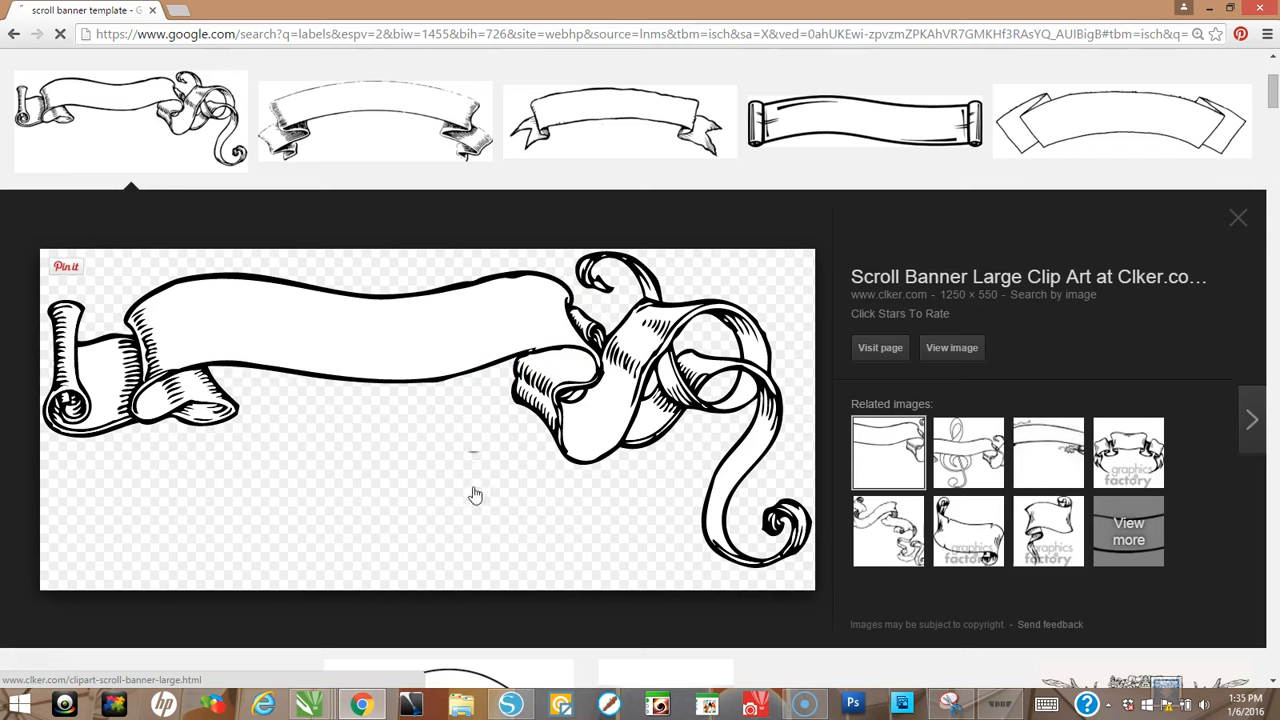
left_click(474, 365)
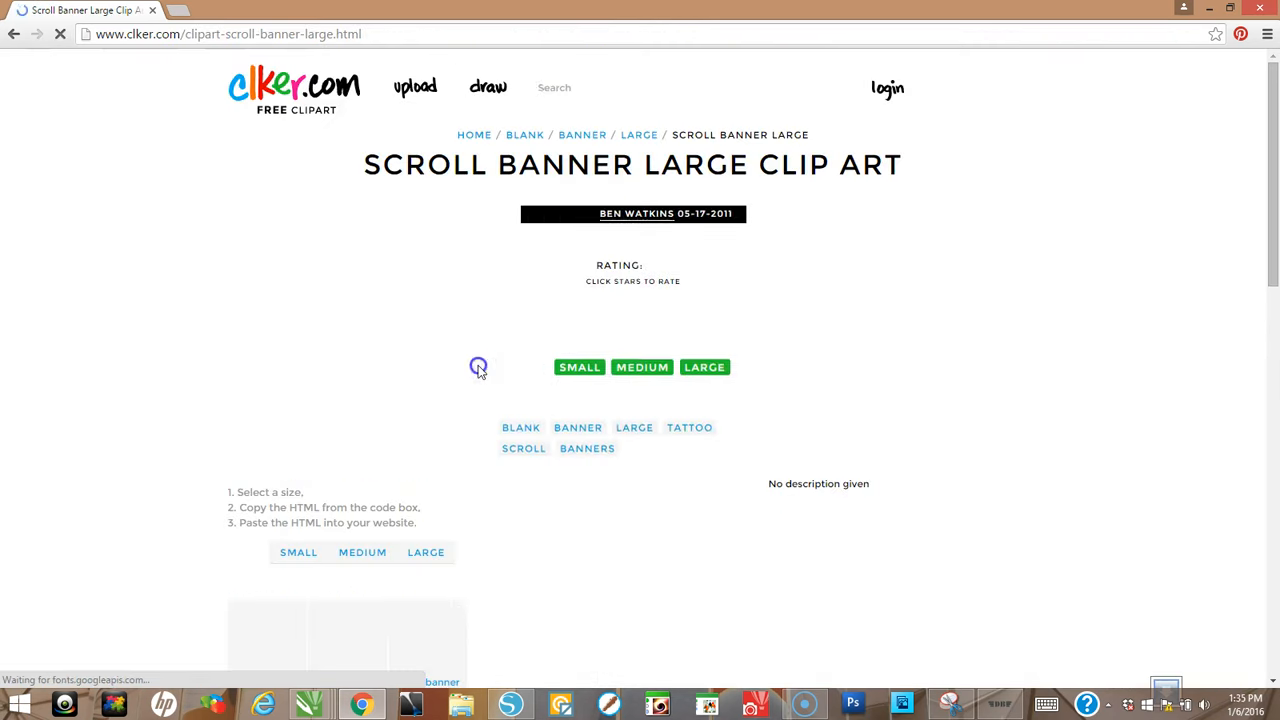
left_click(14, 34)
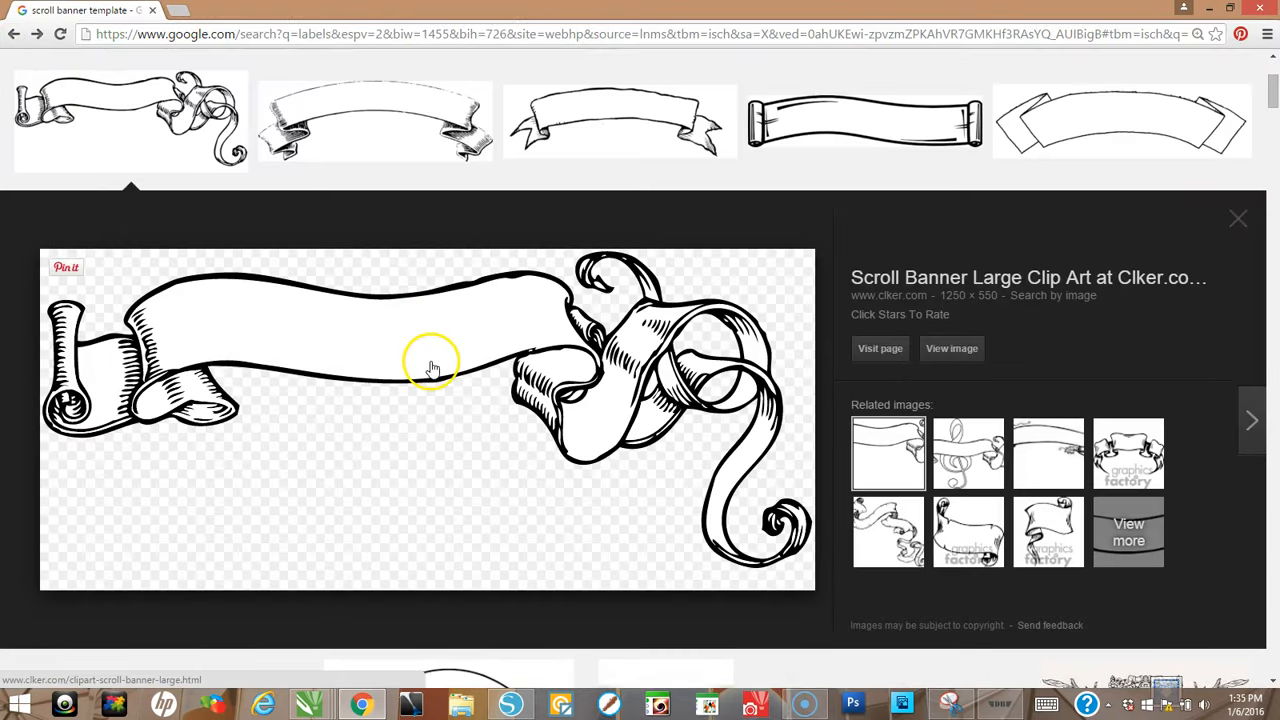
Copy the enlarged scroll banner image, switch to Silhouette Studio, paste it and place it on the mat below the rose.
right_click(433, 366)
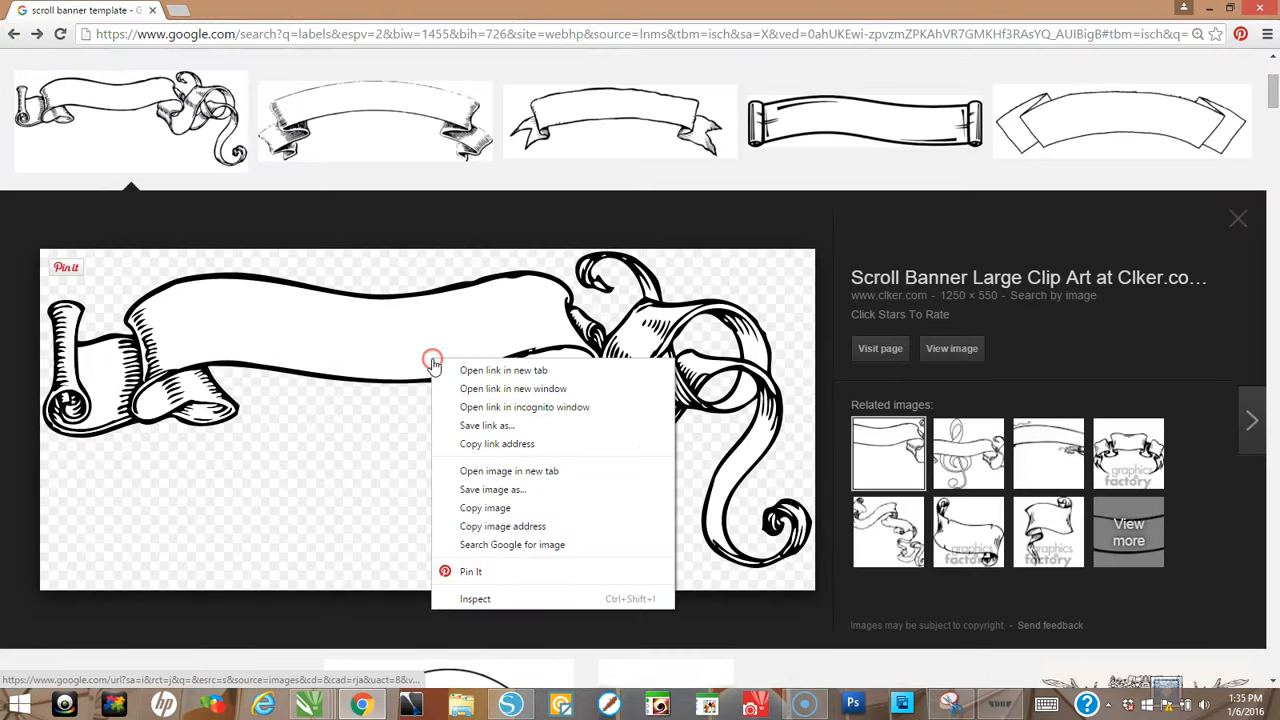
left_click(495, 508)
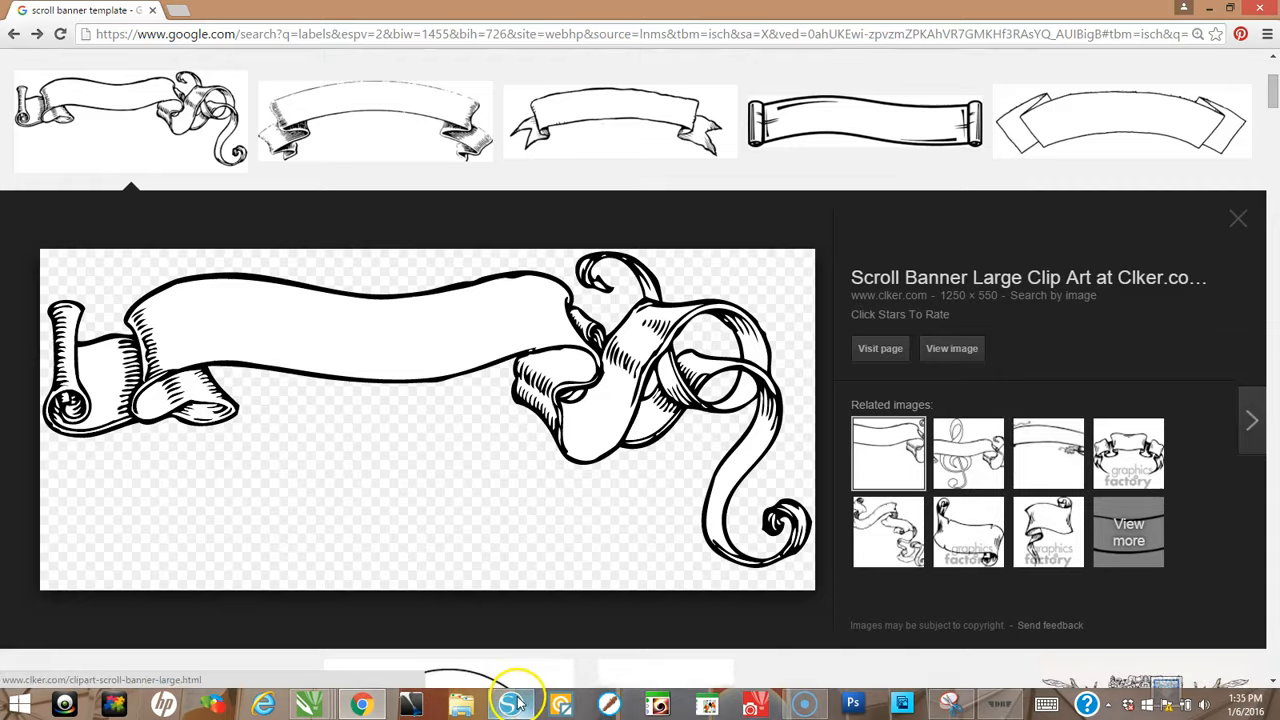
left_click(509, 704)
right_click(488, 440)
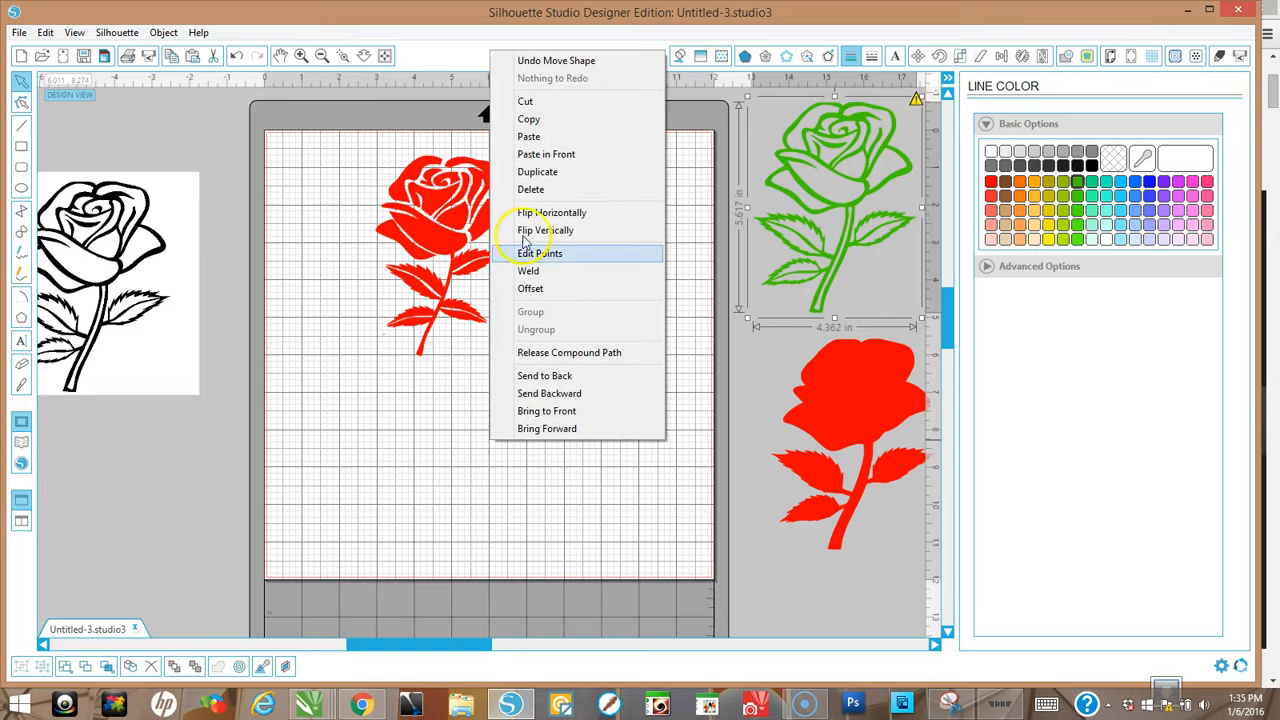
left_click(535, 146)
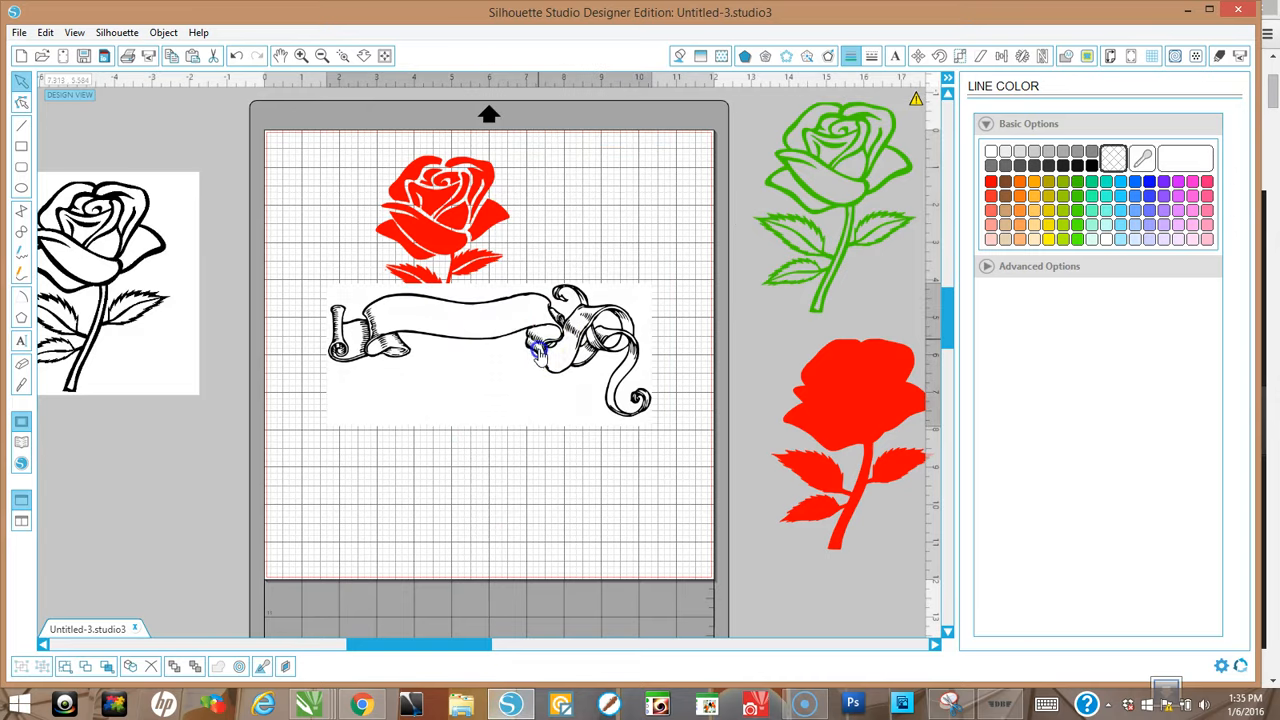
left_click_drag(543, 337, 537, 463)
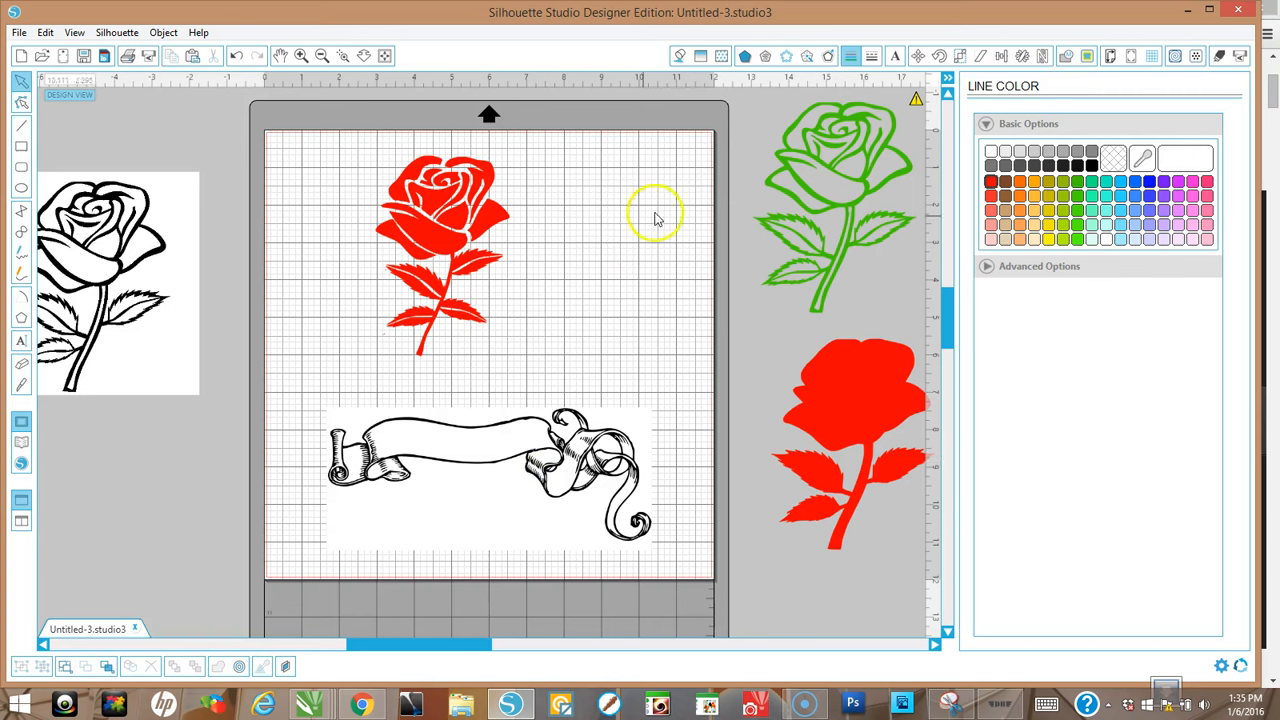
Select a trace area around the whole scroll banner image and turn off the High Pass Filter.
left_click(1087, 56)
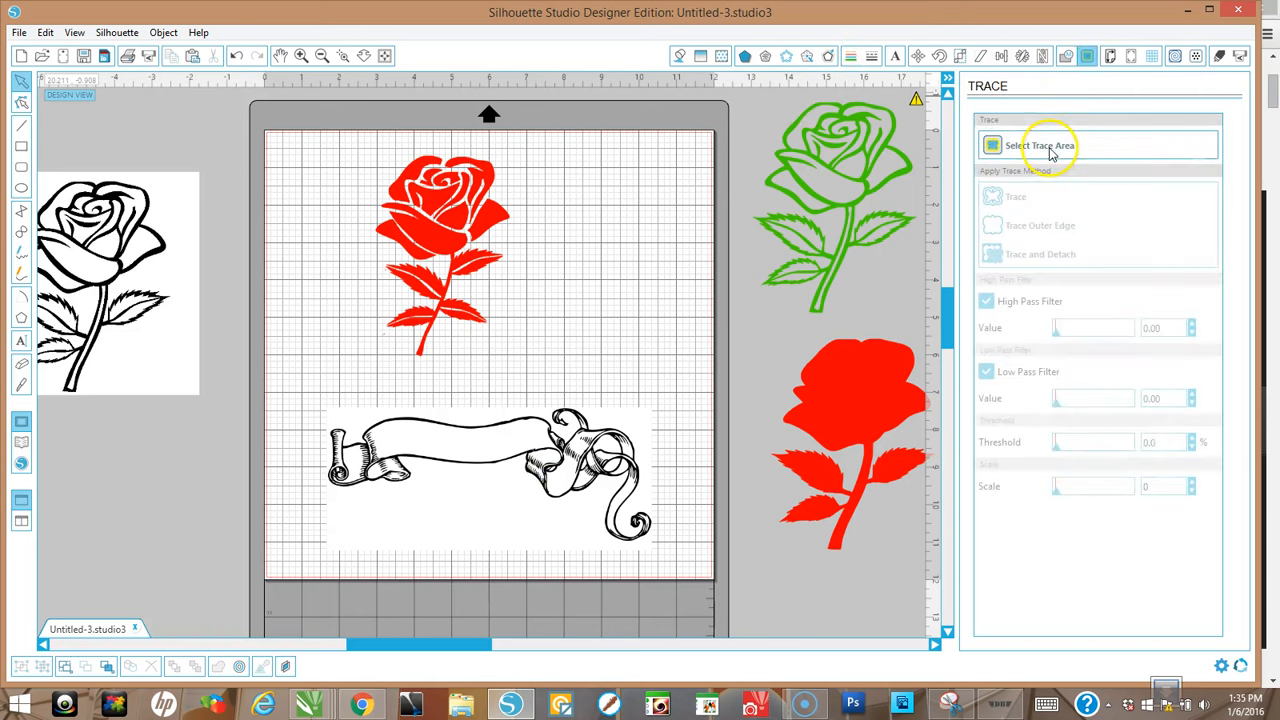
left_click(1051, 150)
mouse_move(308, 392)
left_mouse_down()
mouse_move(743, 591)
mouse_move(712, 584)
left_mouse_up()
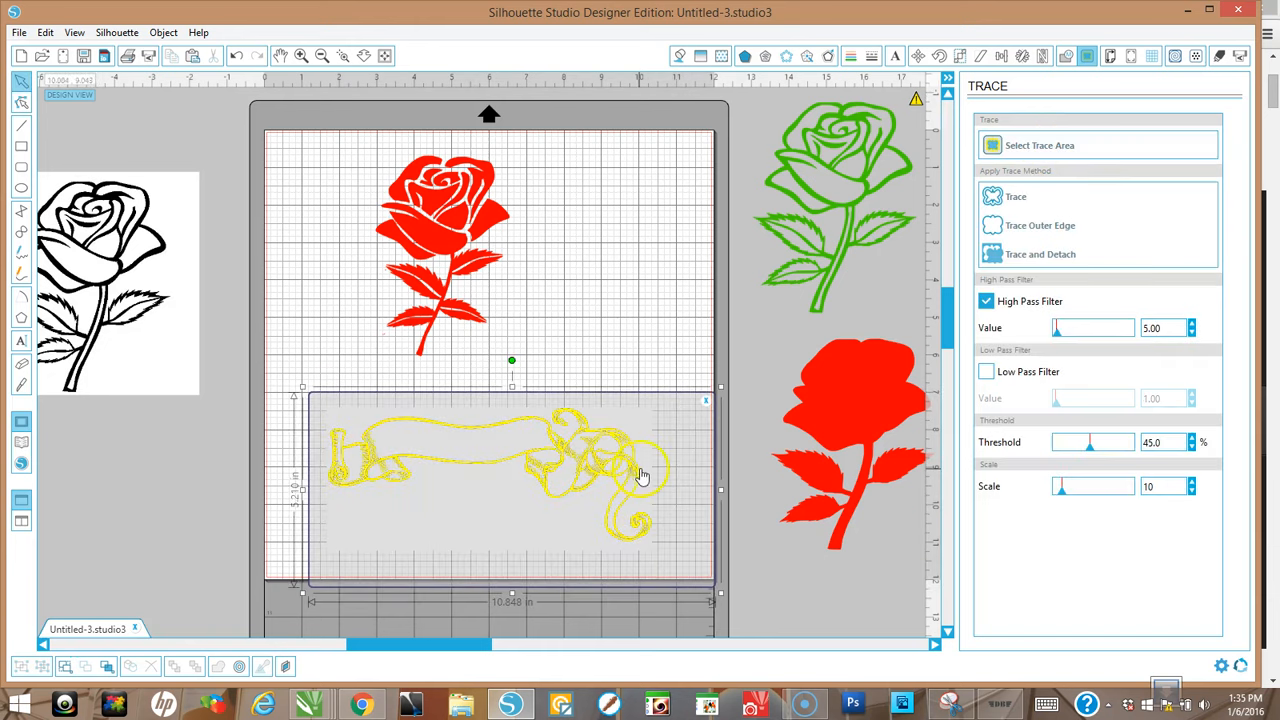
left_click(986, 301)
left_click(986, 301)
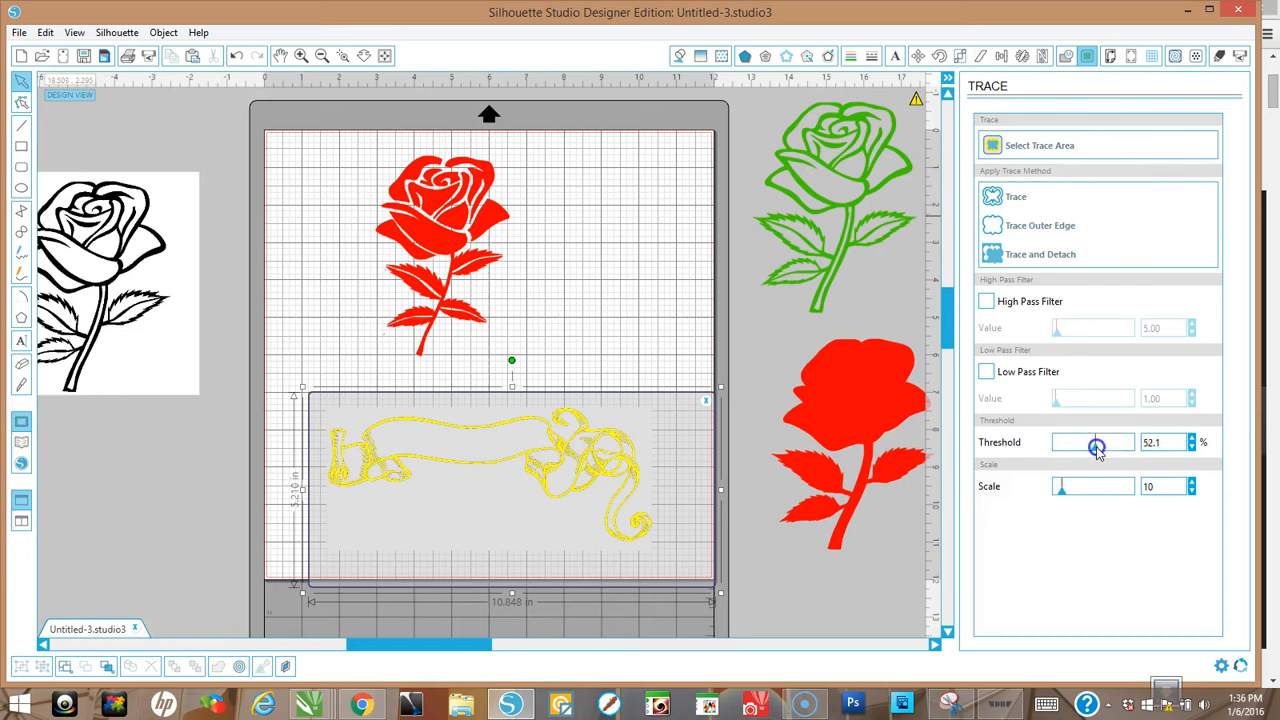
Try the High Pass Filter, a threshold of 0% and the Low Pass Filter at 197 on the banner's trace preview.
left_click(986, 301)
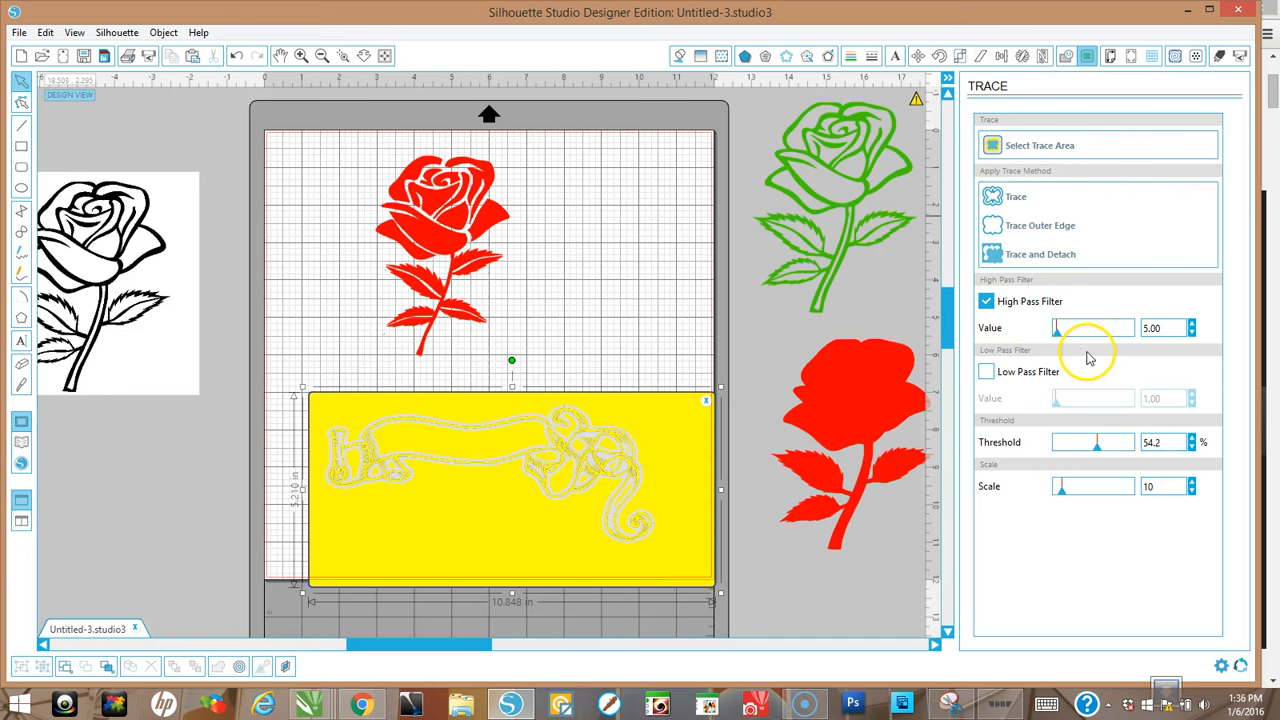
left_click(986, 302)
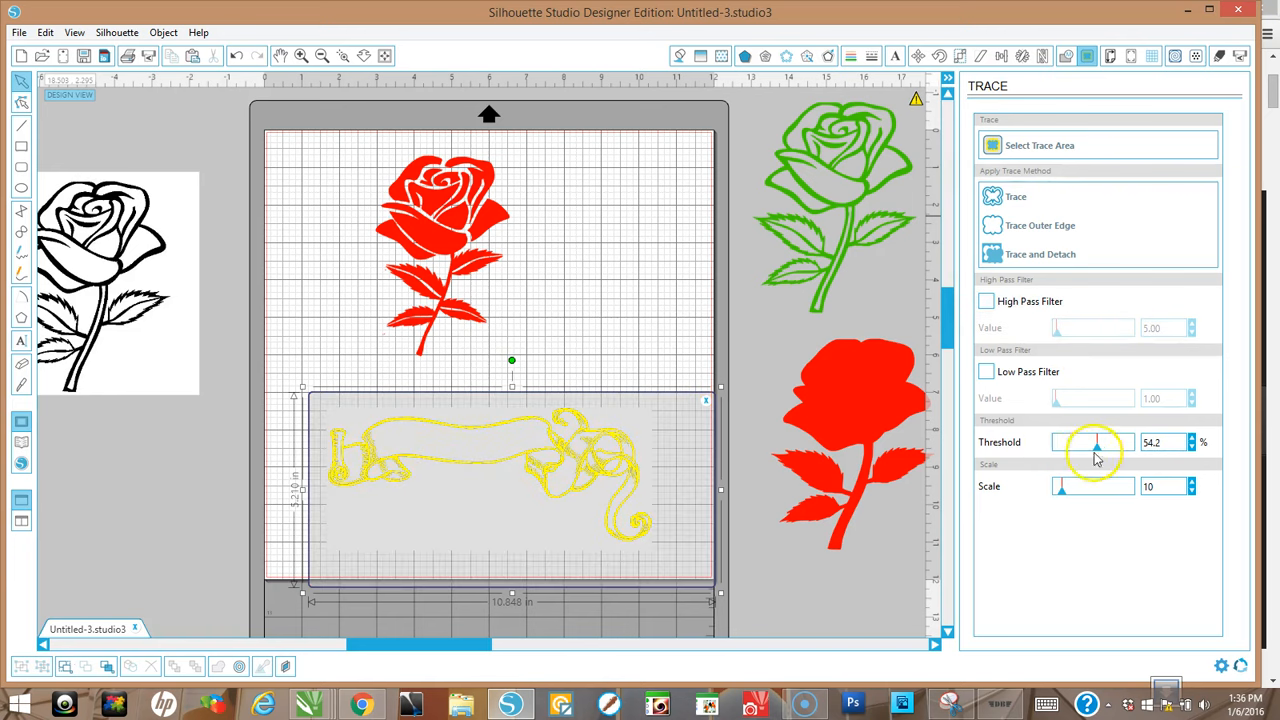
left_click_drag(1075, 452, 1056, 446)
left_click(986, 371)
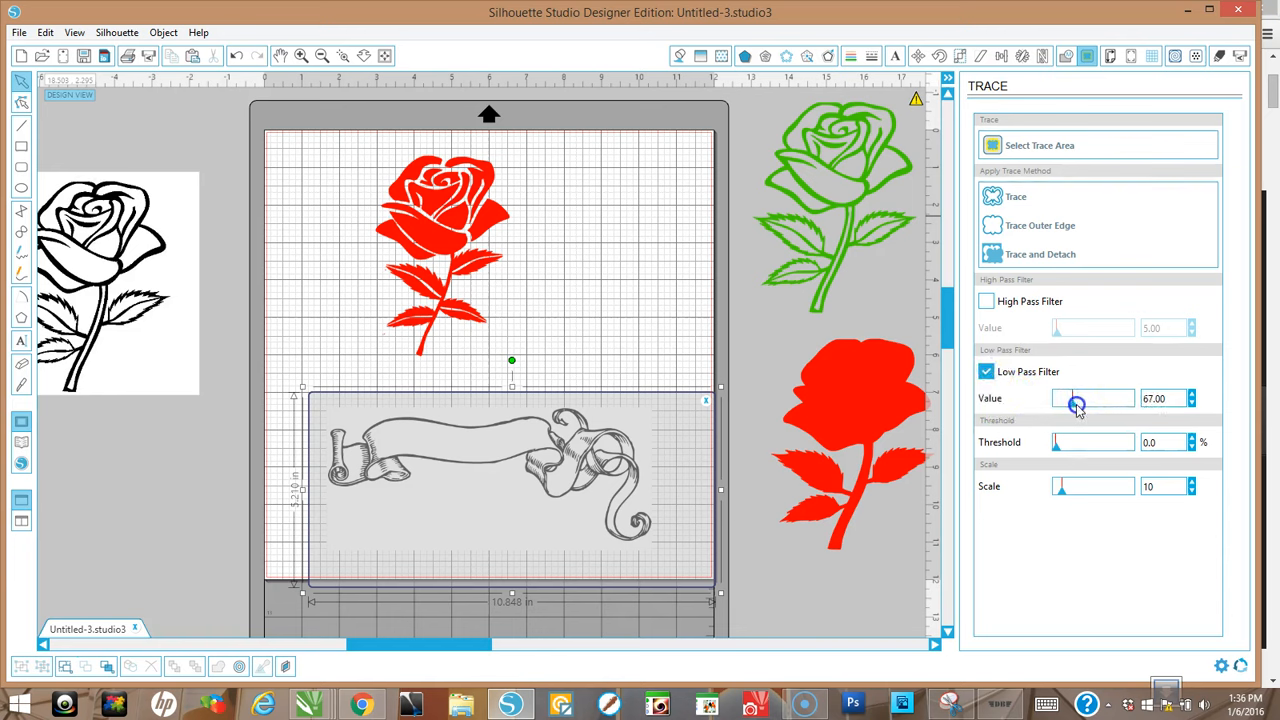
left_click_drag(1084, 404, 1104, 404)
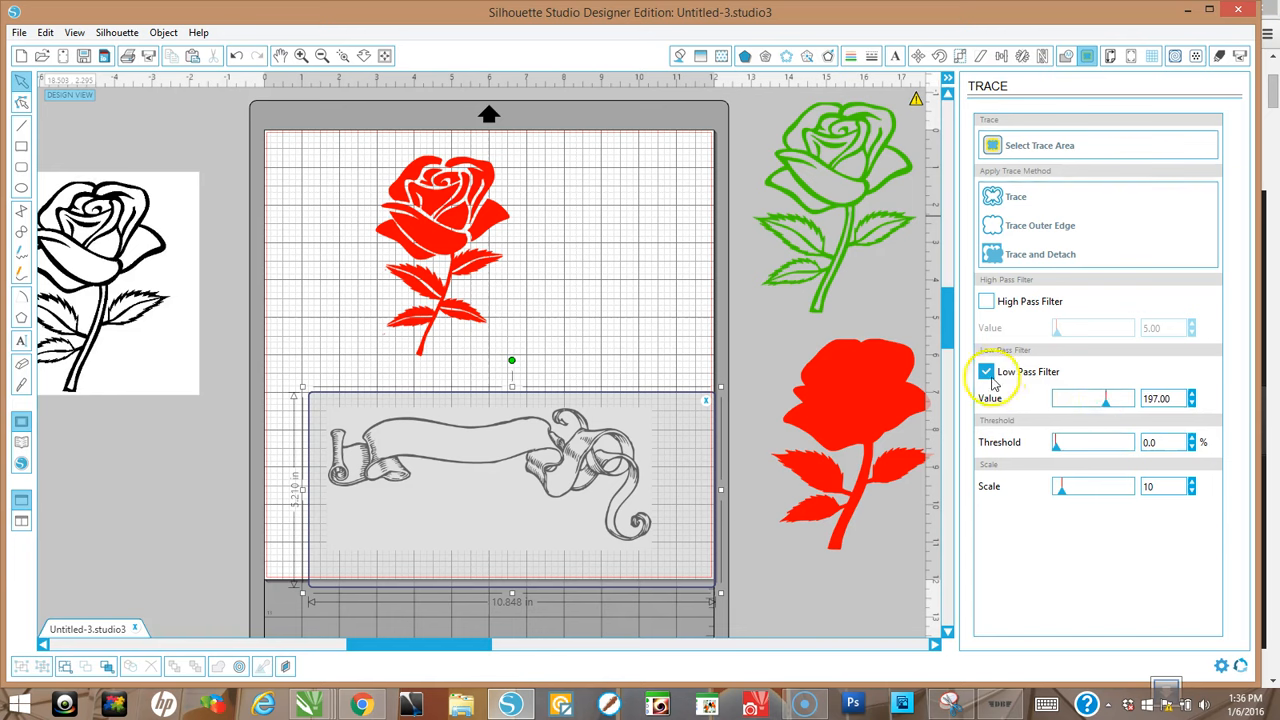
left_click(986, 371)
Trace the banner at an 89.2% threshold, move the source image off the mat and keep the tracing below the rose.
left_click_drag(1057, 448, 1062, 450)
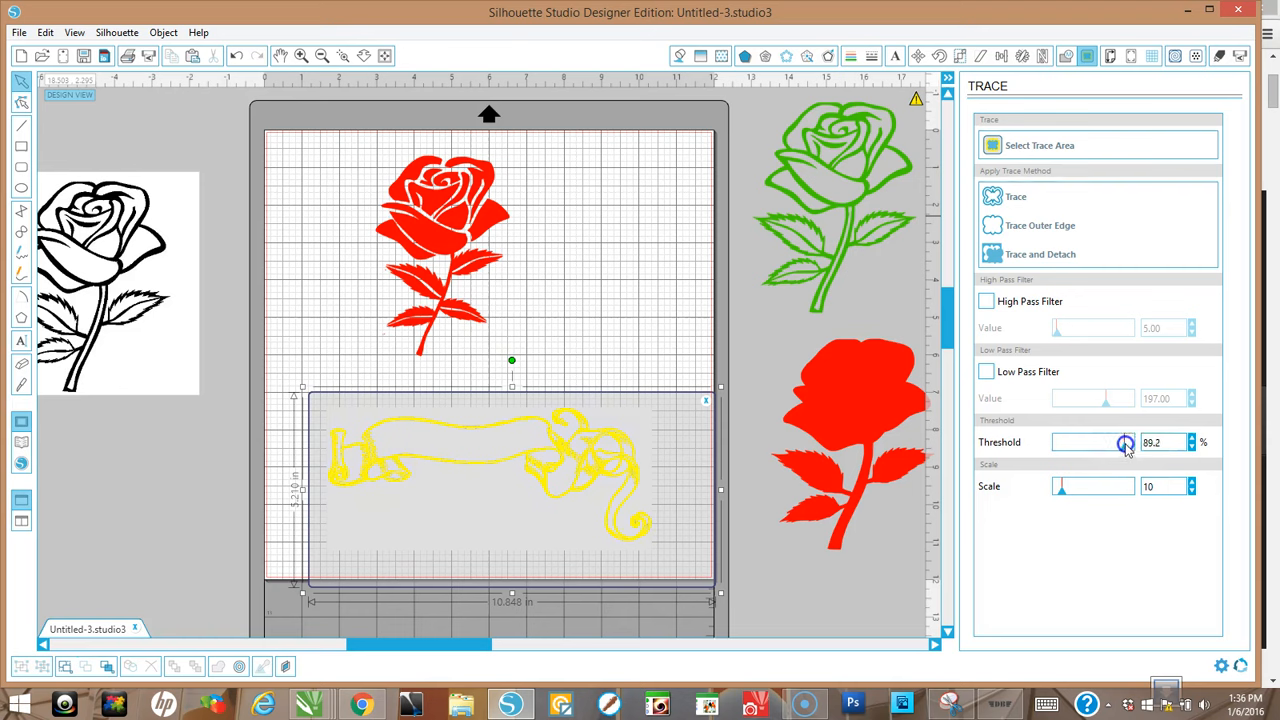
left_click(1015, 196)
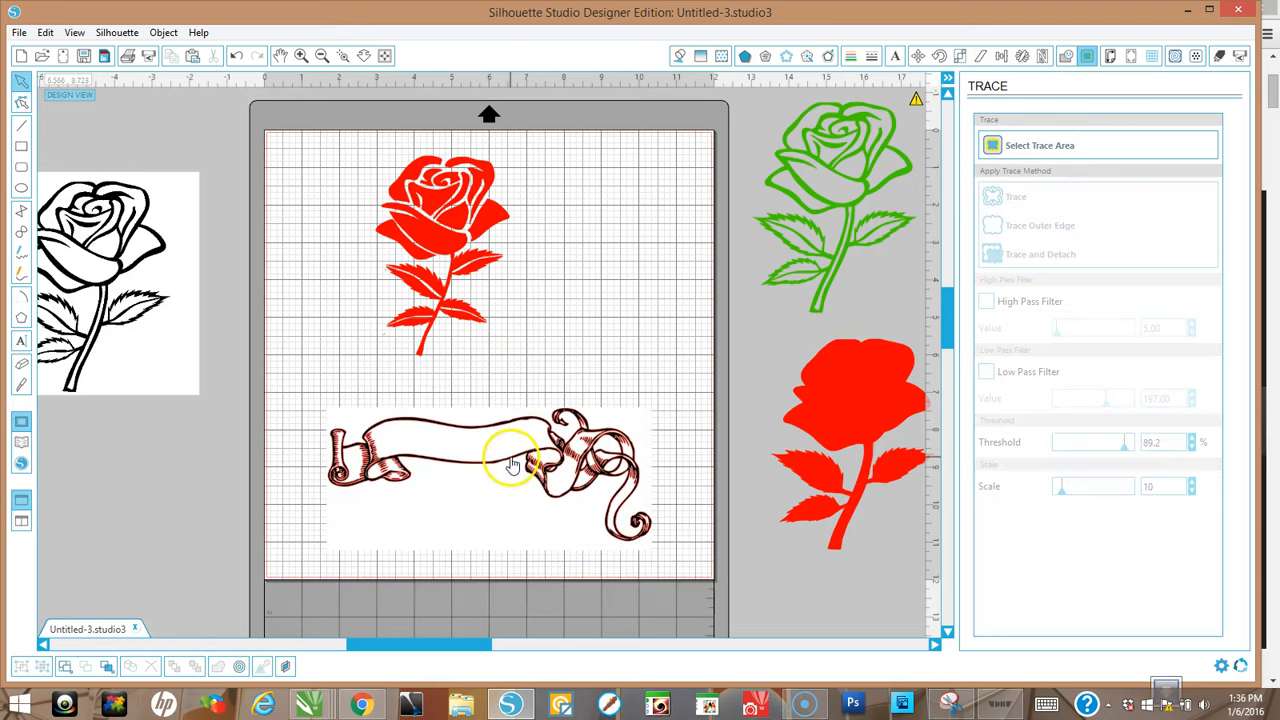
mouse_move(510, 462)
left_mouse_down()
mouse_move(545, 330)
mouse_move(547, 341)
left_mouse_up()
mouse_move(543, 429)
left_mouse_down()
mouse_move(420, 565)
mouse_move(171, 477)
mouse_move(104, 402)
left_mouse_up()
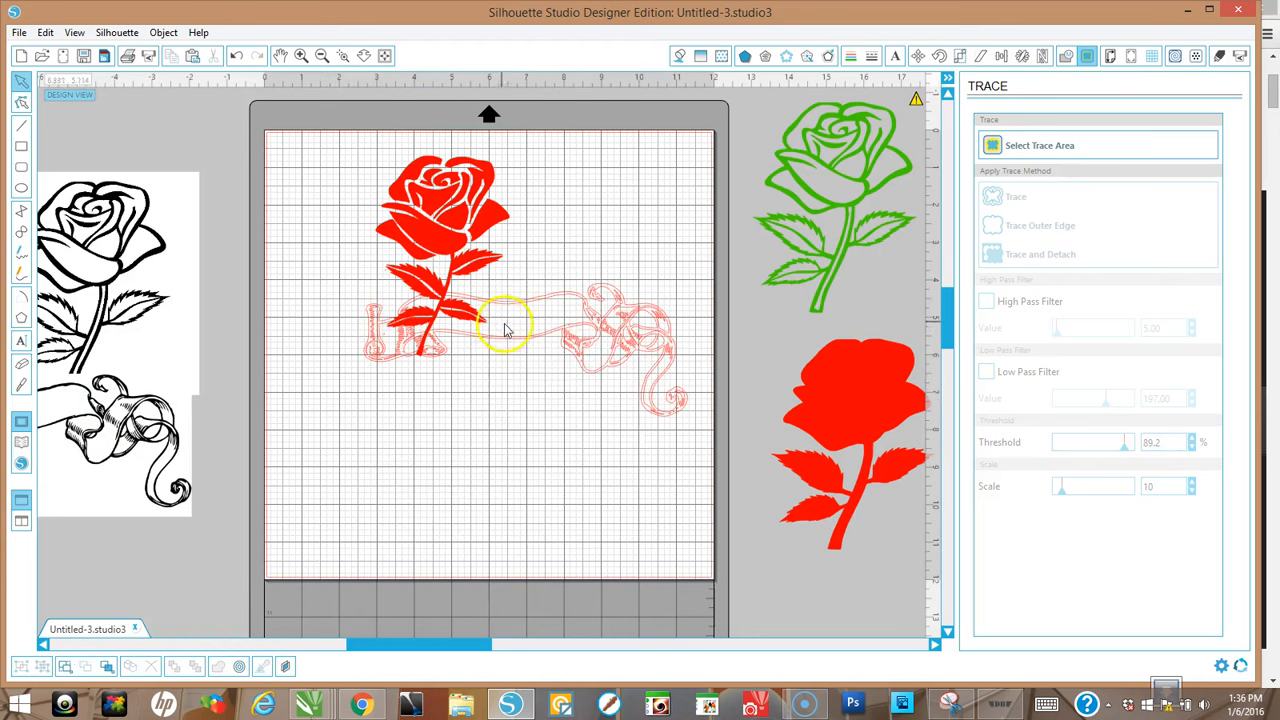
left_click_drag(512, 344, 483, 466)
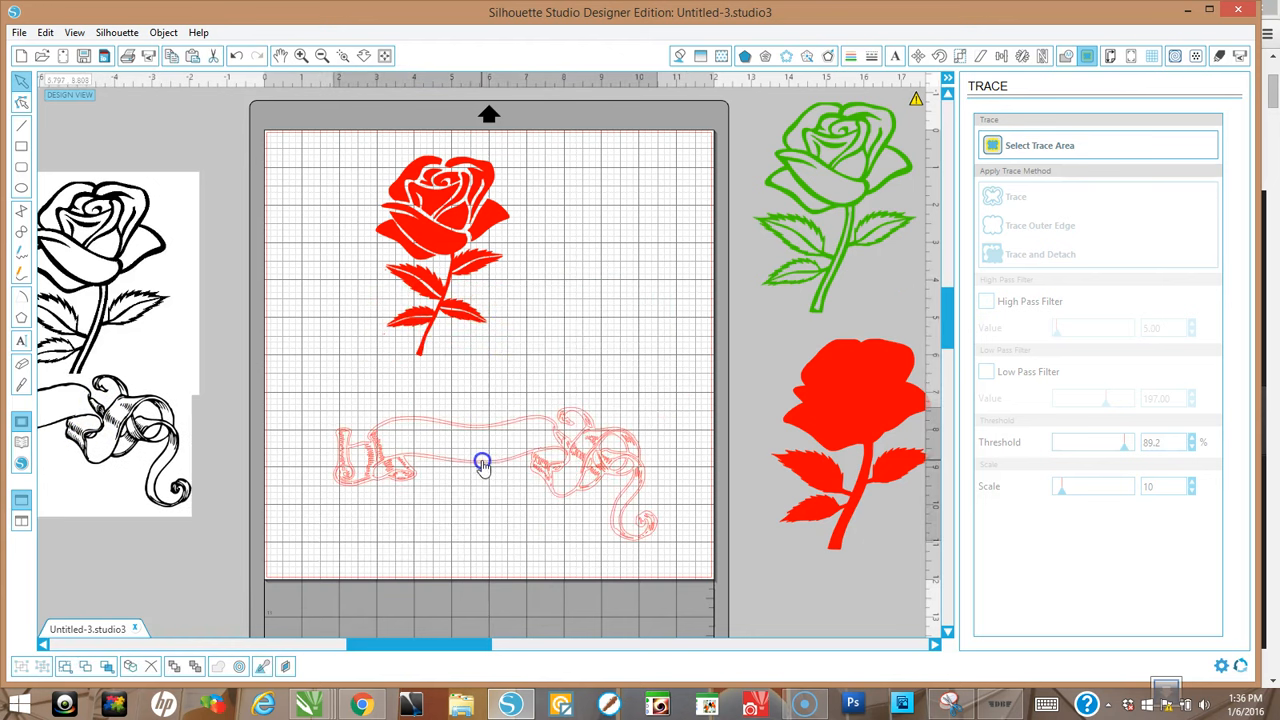
Set the traced banner's fill and line color to black and move it up against the rose's stem.
left_click(679, 56)
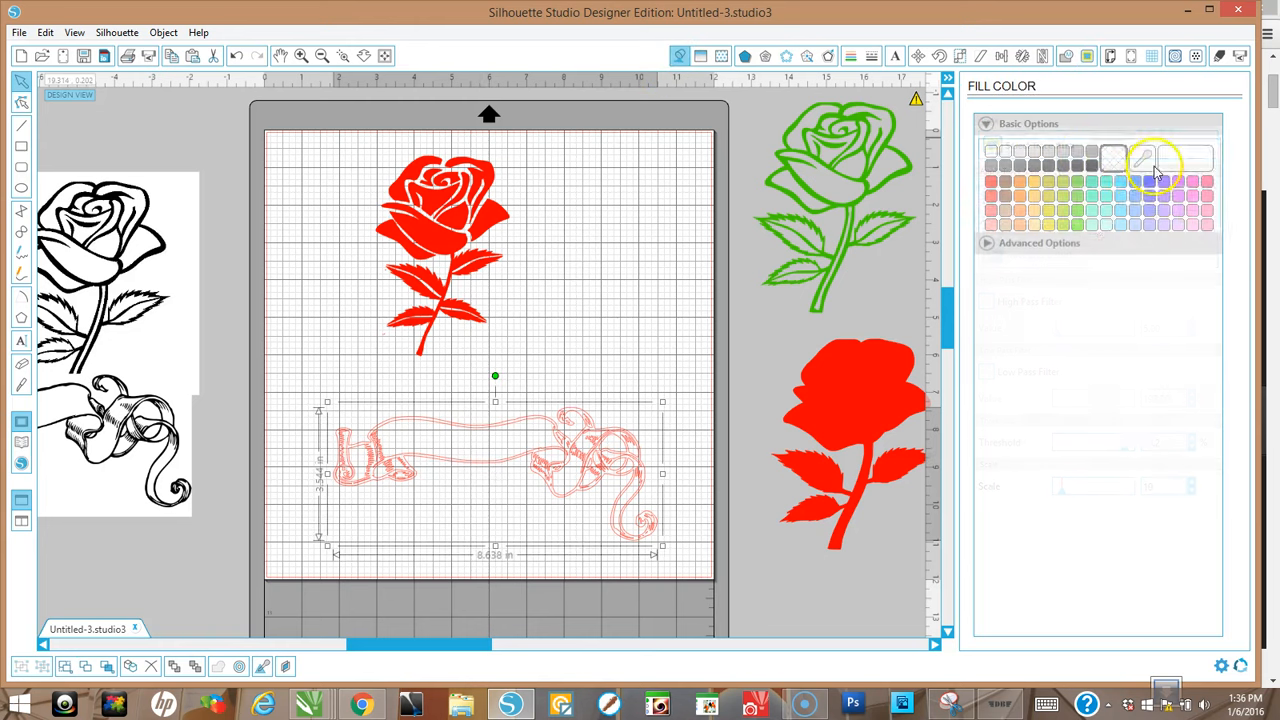
left_click(1092, 166)
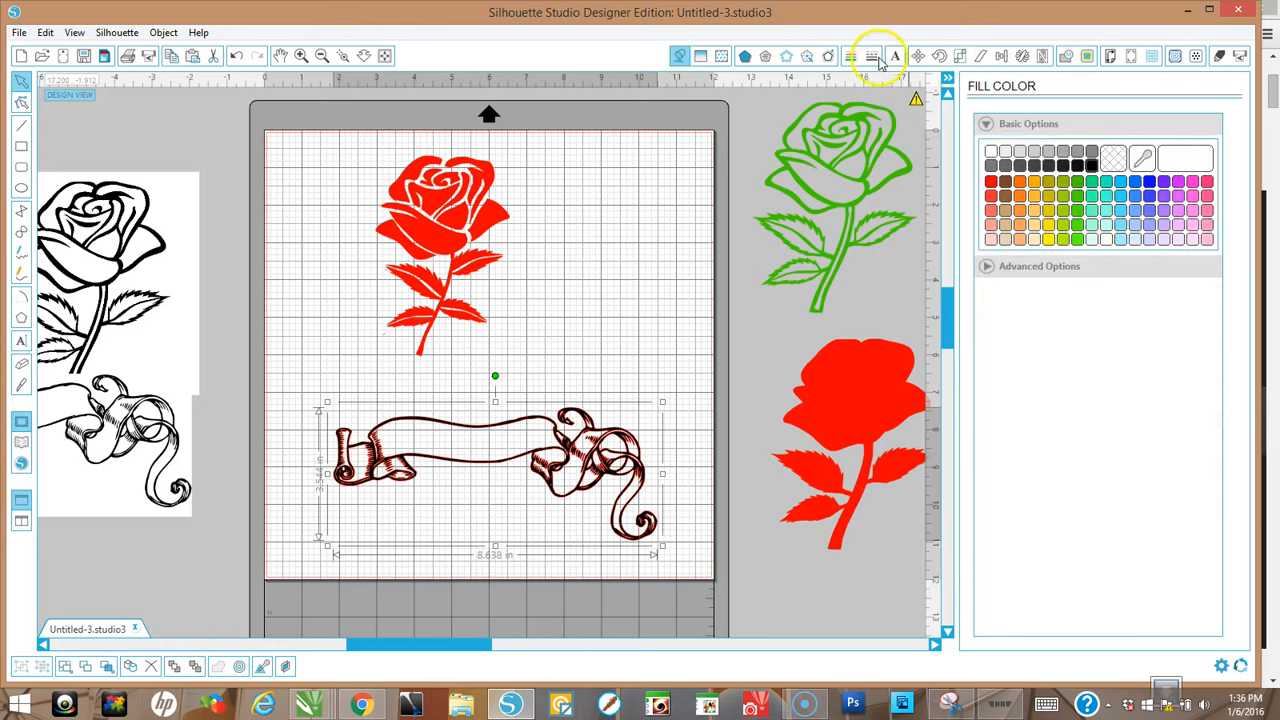
left_click(850, 57)
left_click(1092, 166)
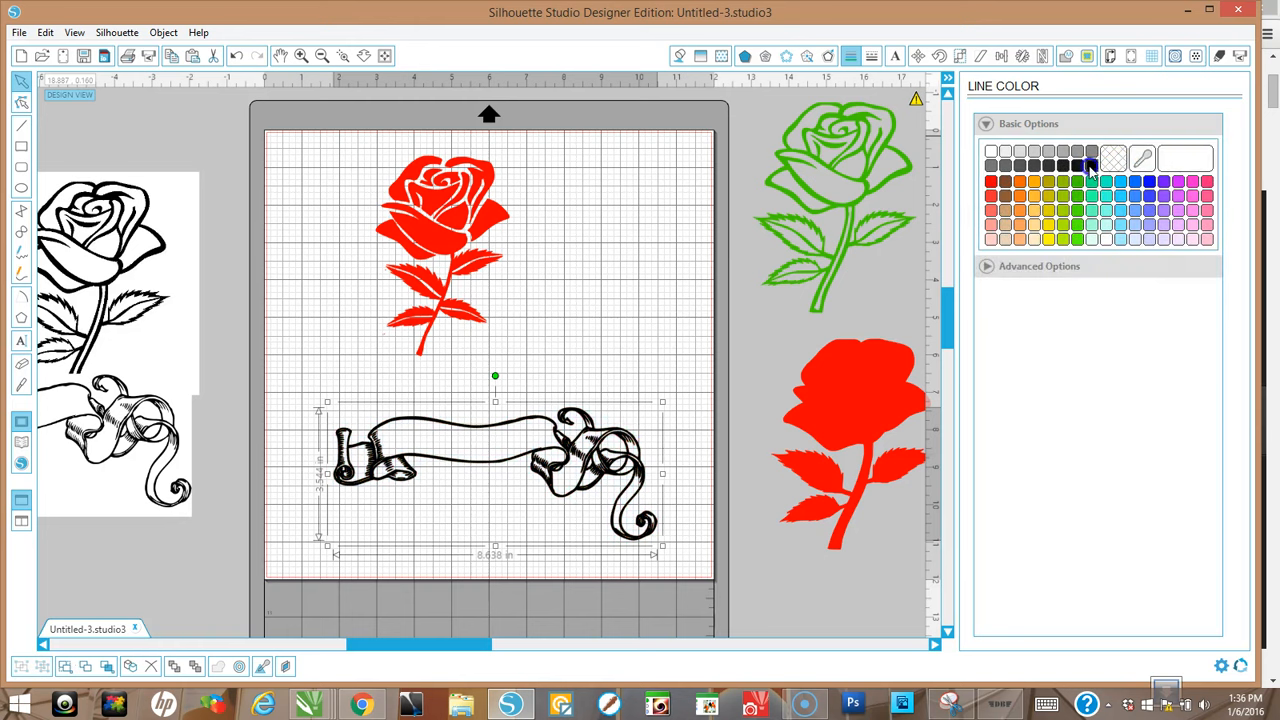
left_click_drag(598, 452, 549, 382)
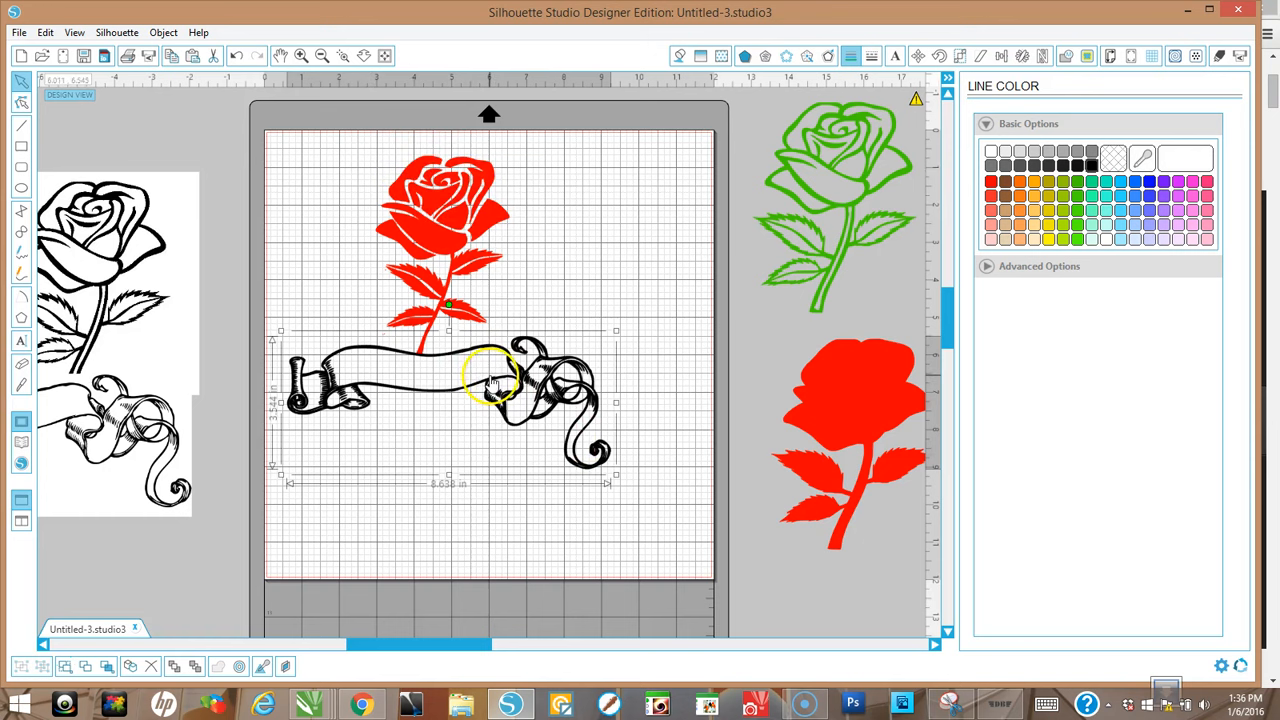
Release the banner's compound path and pull its solid pieces apart to inspect the separate layers.
left_click(163, 32)
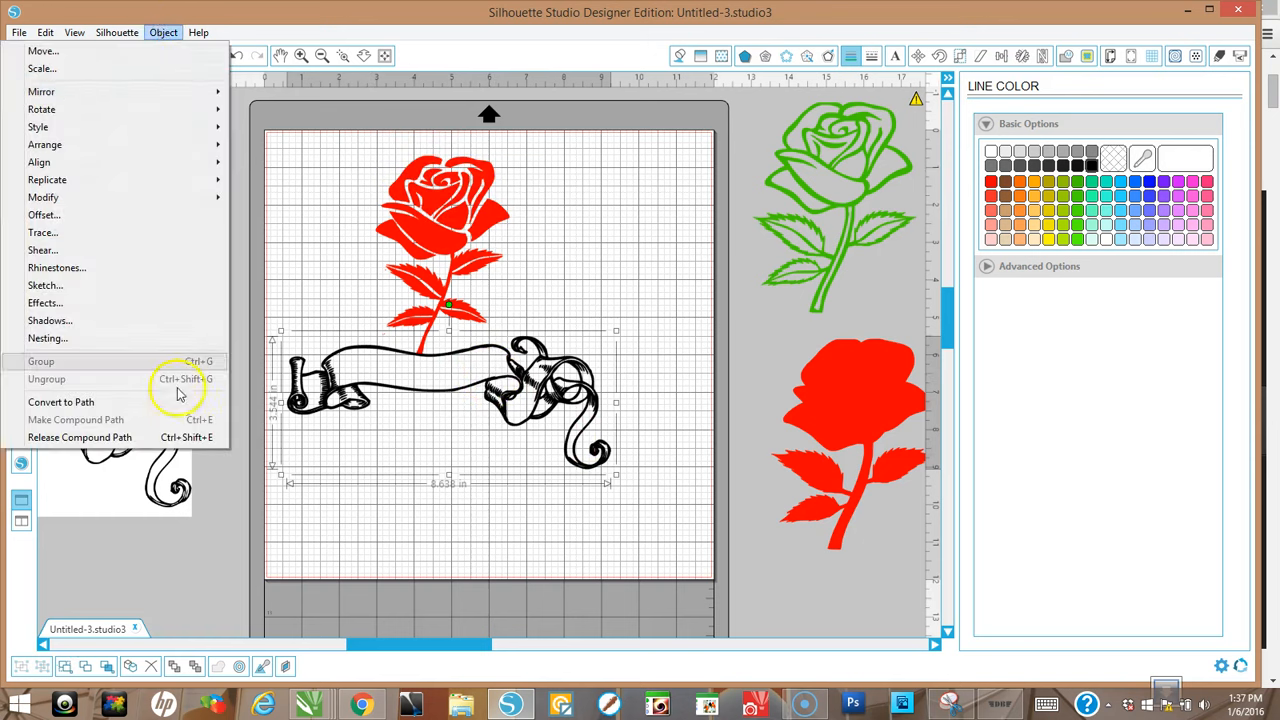
left_click(80, 437)
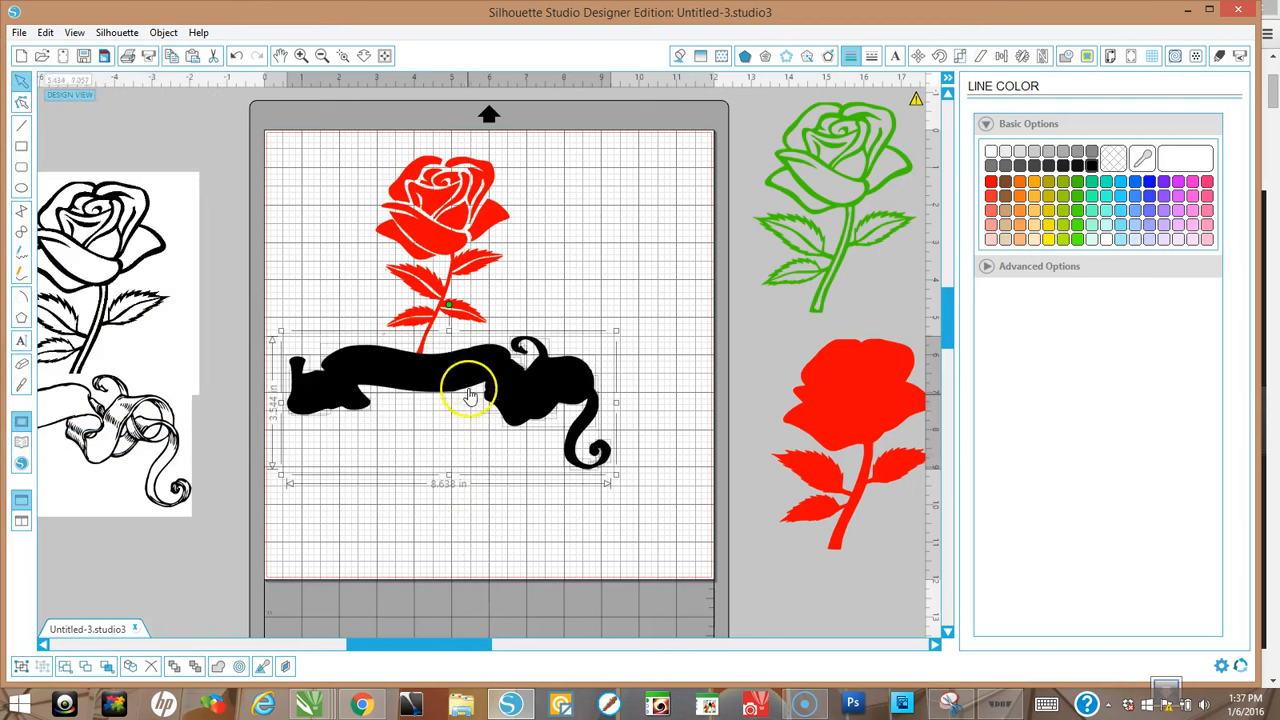
left_click_drag(457, 366, 472, 409)
left_click(632, 300)
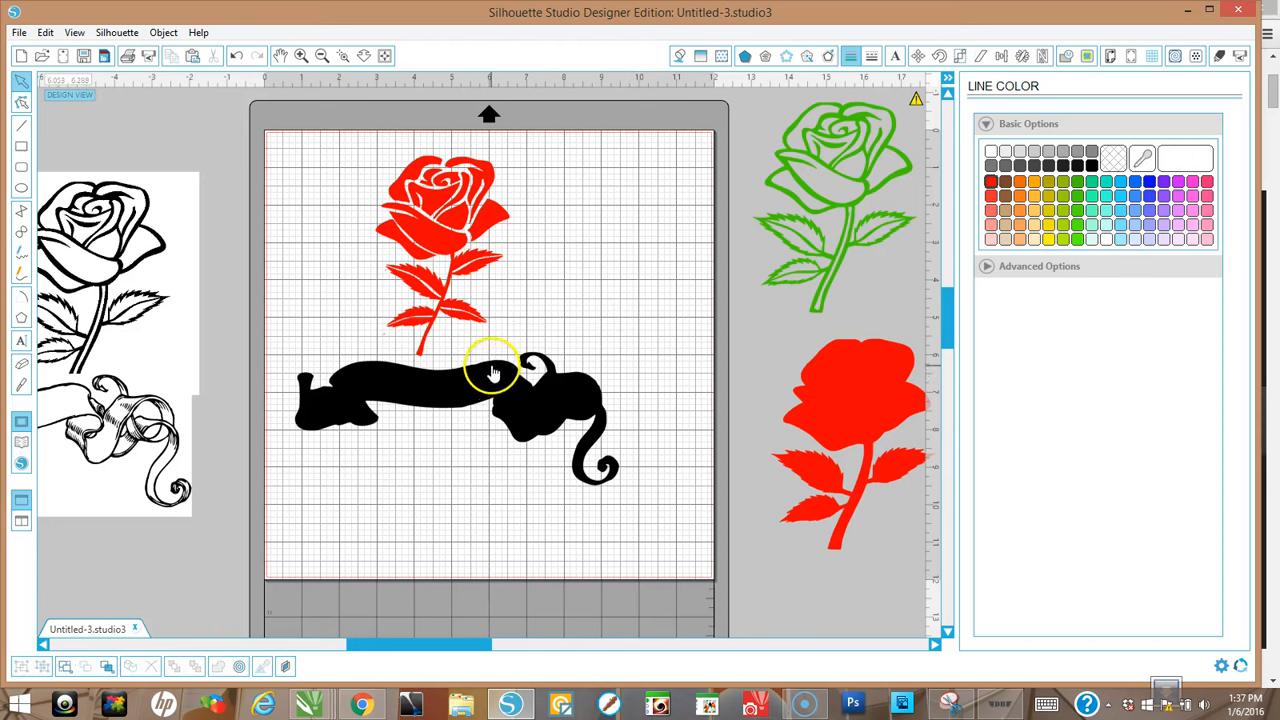
left_click_drag(492, 366, 691, 289)
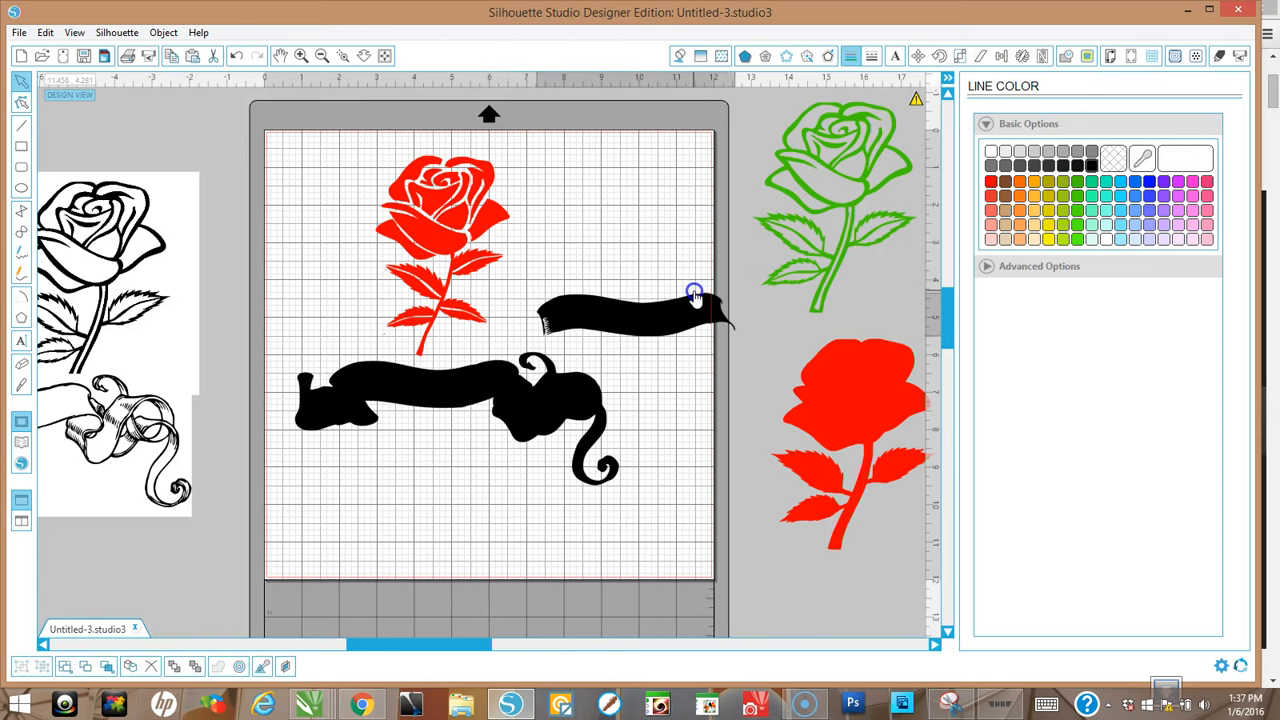
left_click(277, 177)
left_click(236, 55)
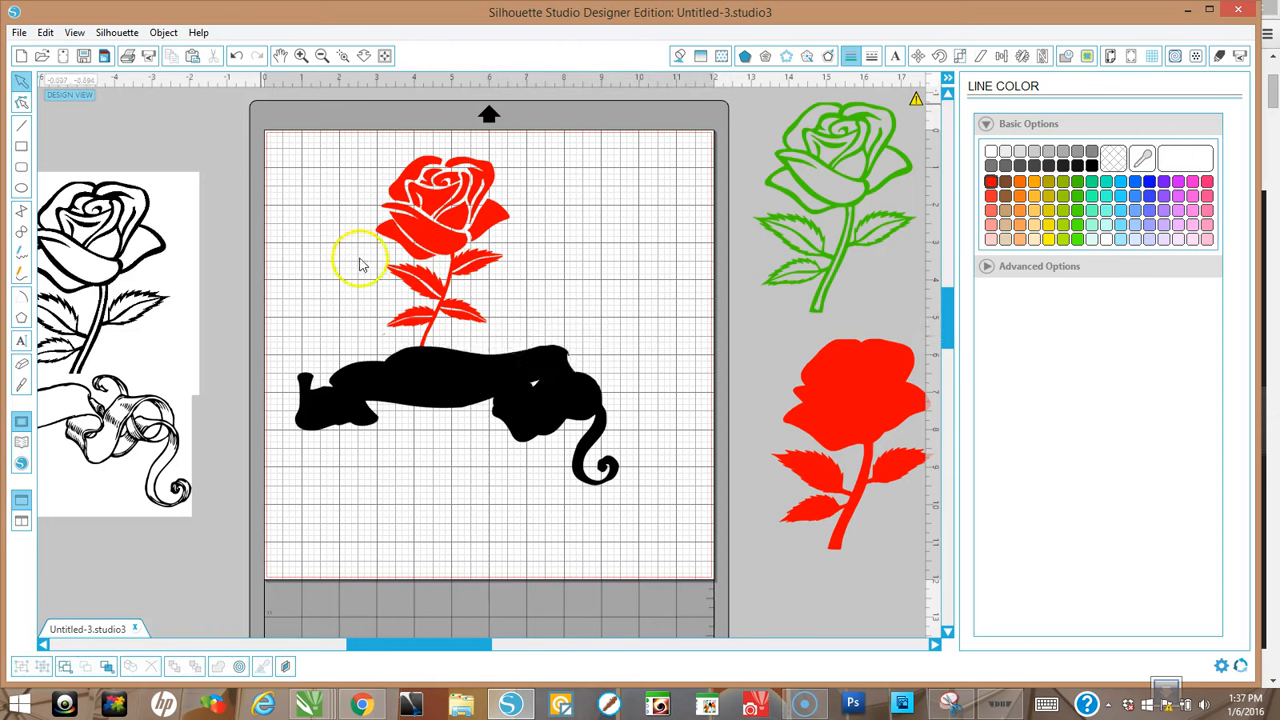
left_click_drag(583, 490, 573, 622)
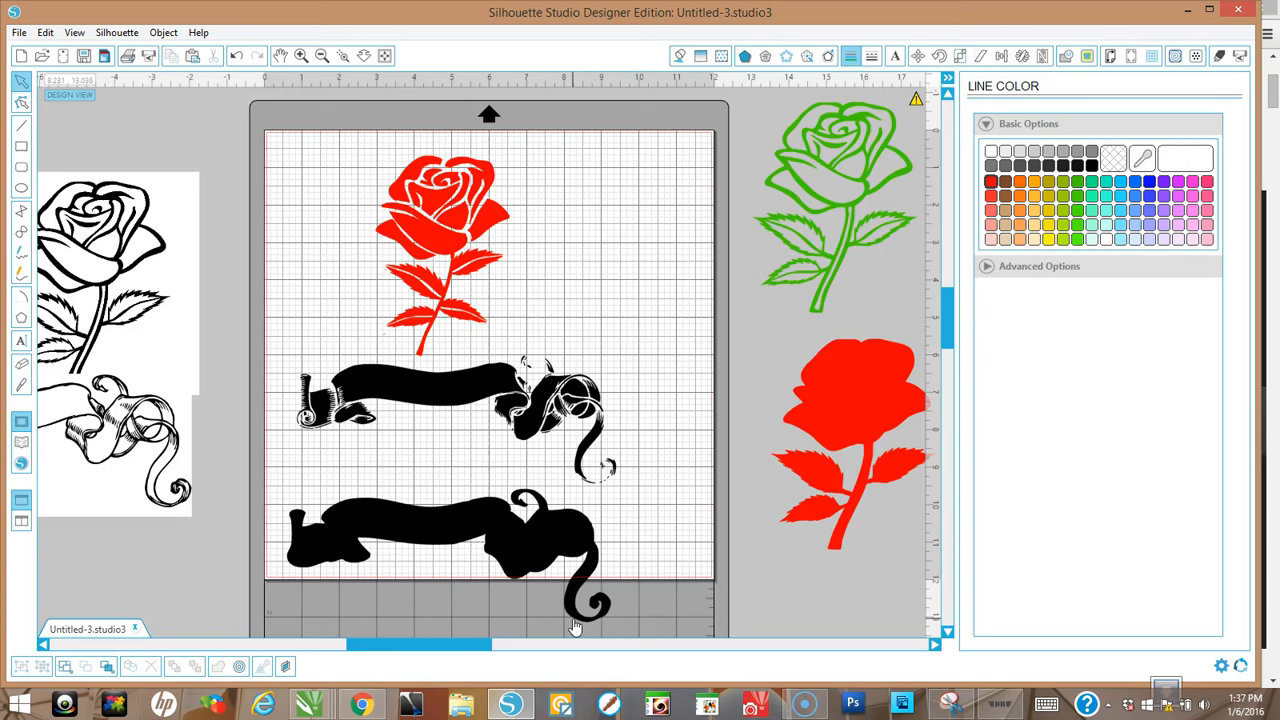
Undo the piece moves and the compound path release of the banner, and deselect it.
left_click(233, 59)
left_click(233, 58)
left_click(233, 58)
left_click(233, 58)
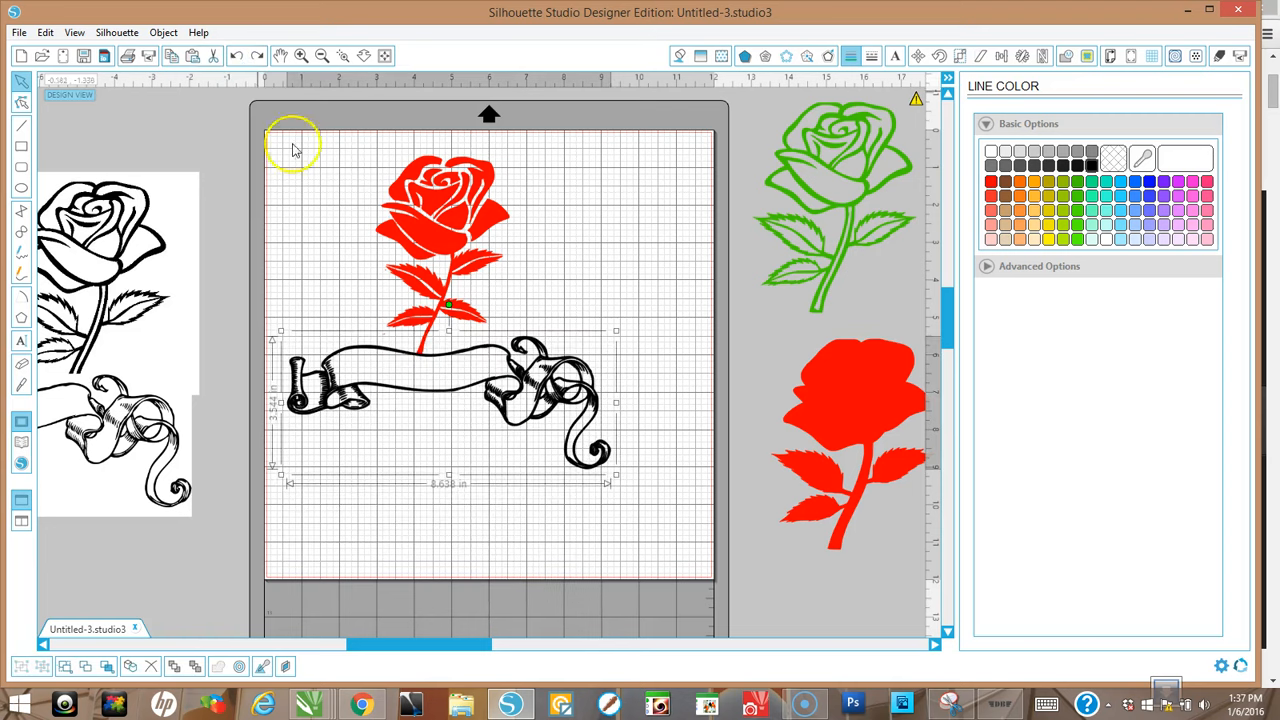
left_click(403, 548)
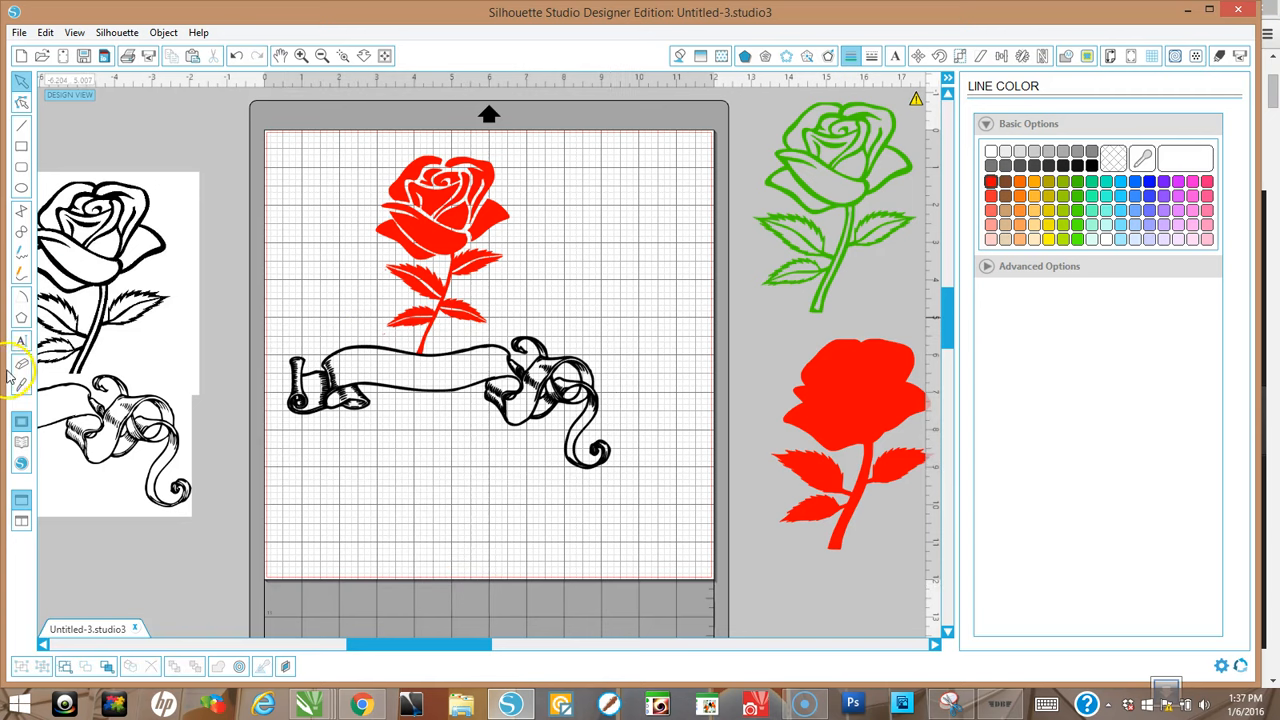
Add the text "I Love You" on three lines, one word per line, on the mat below the banner.
left_click(21, 341)
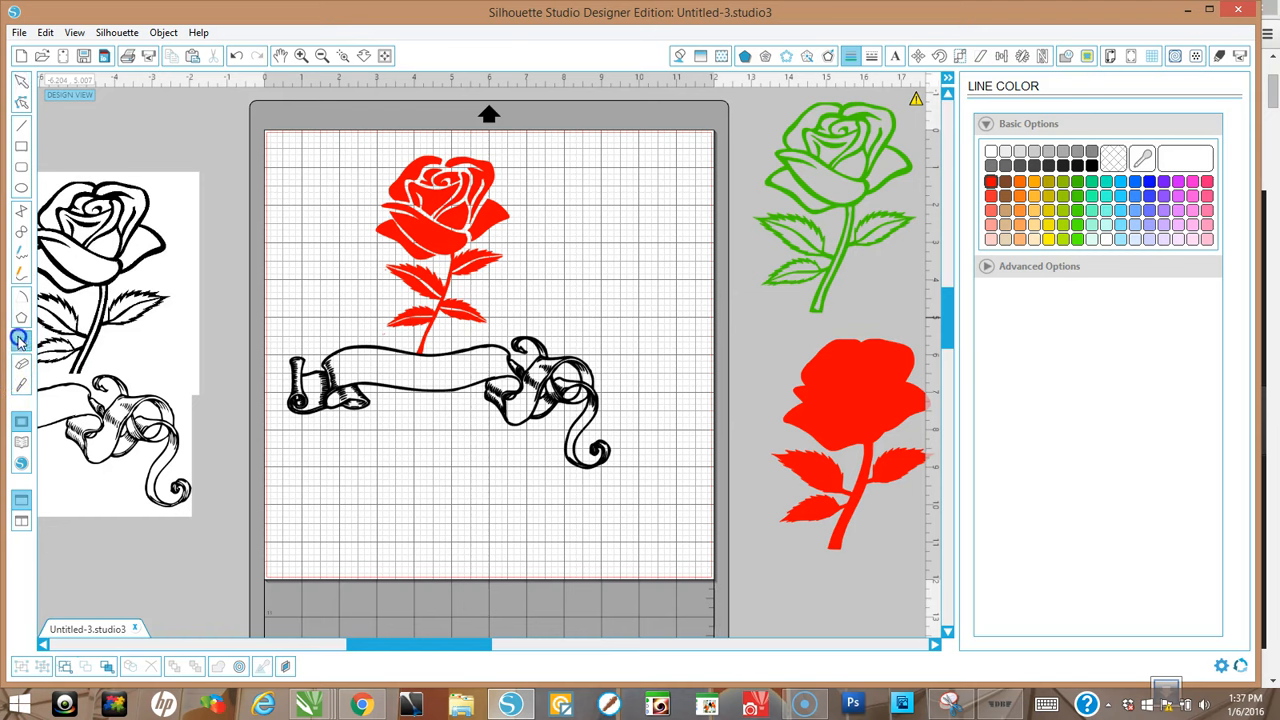
left_click(365, 506)
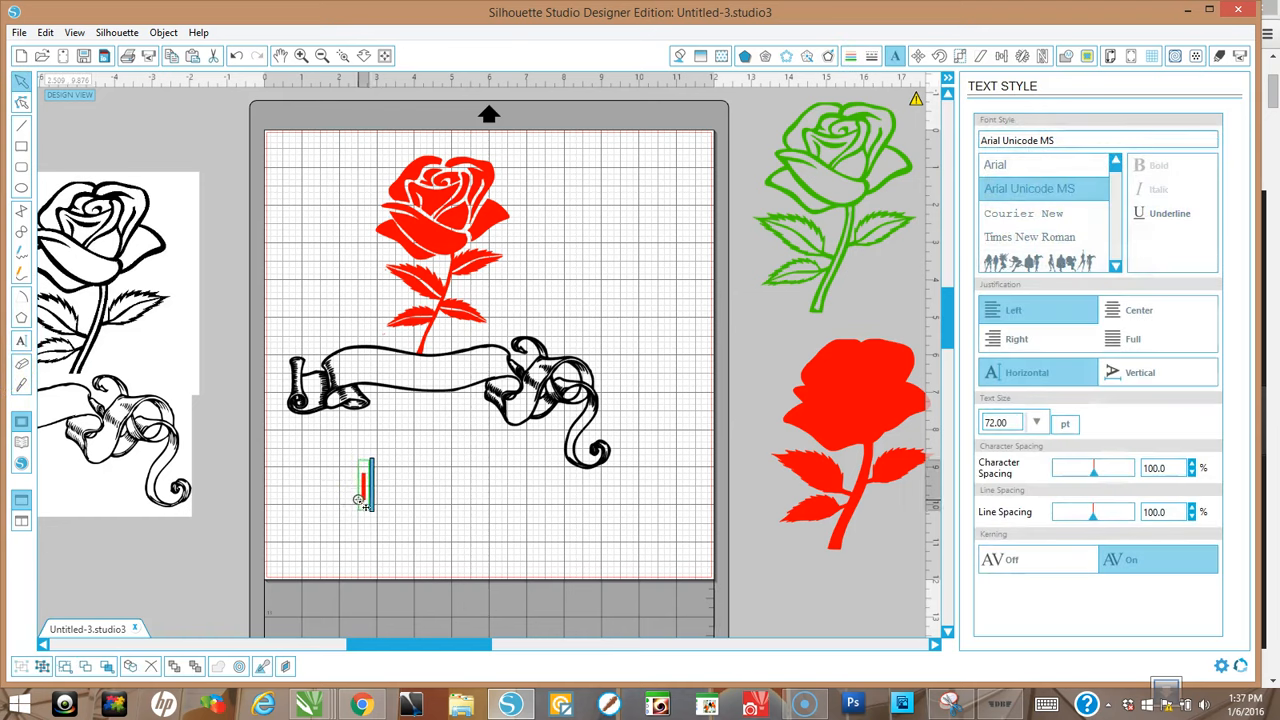
key("Return")
type("Love")
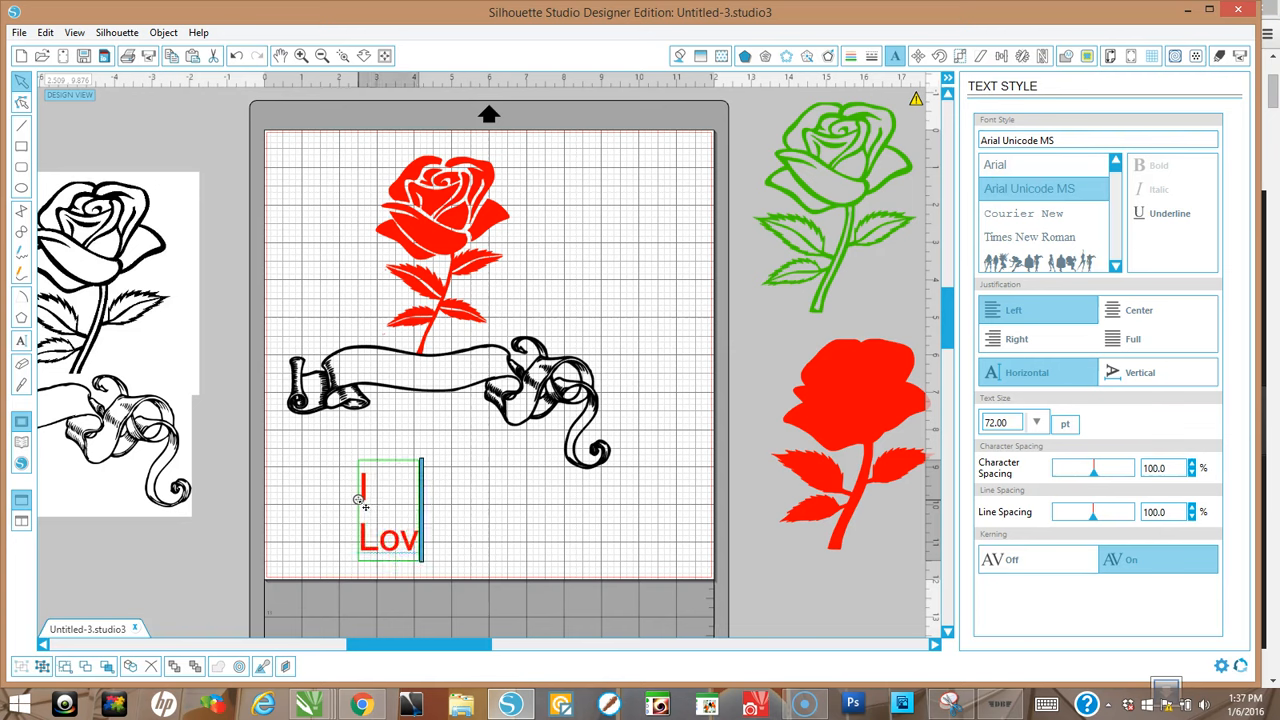
key("Return")
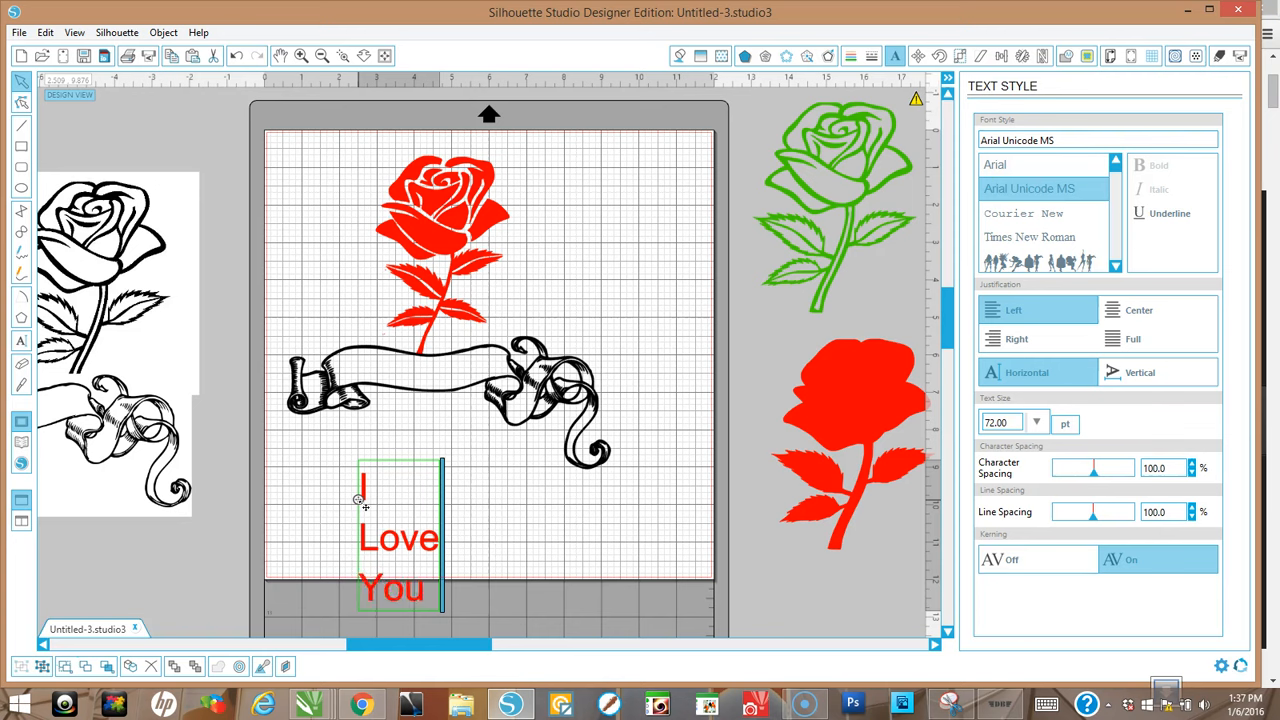
left_click(506, 546)
Center-justify the "I Love You" text and move it above the banner, beside the rose.
left_click(427, 548)
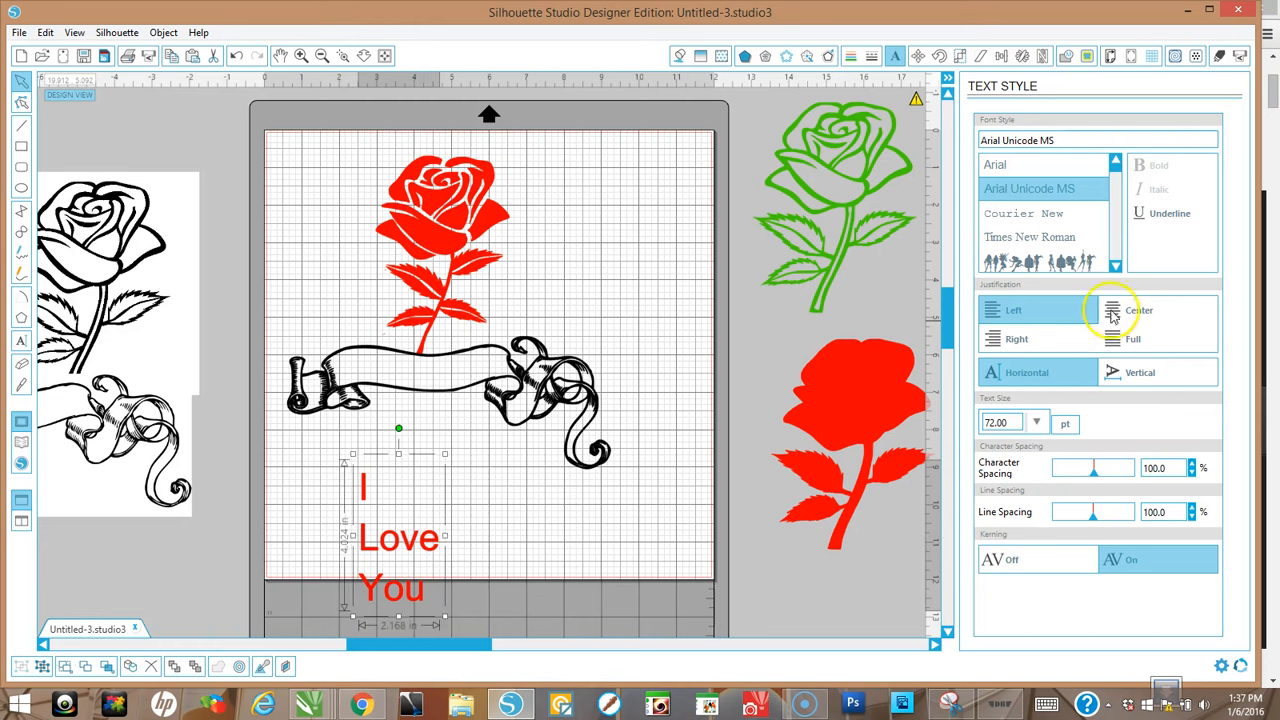
left_click(1140, 312)
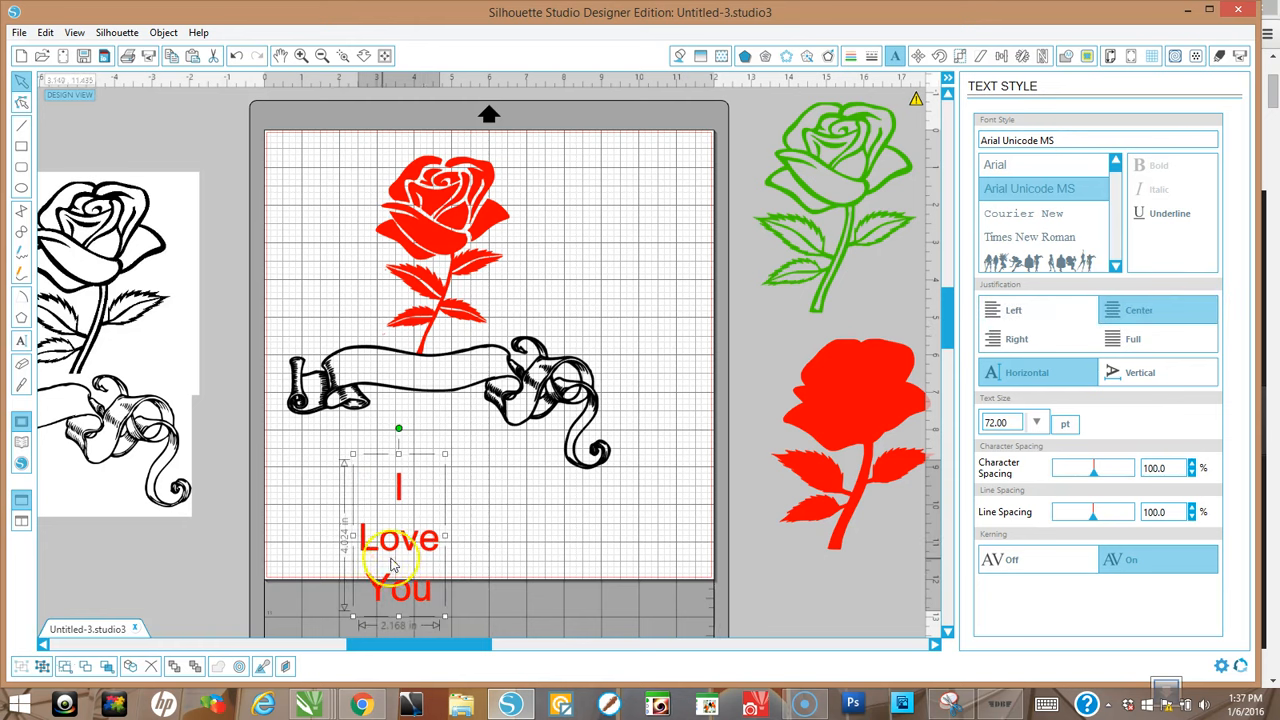
left_click_drag(415, 555, 351, 272)
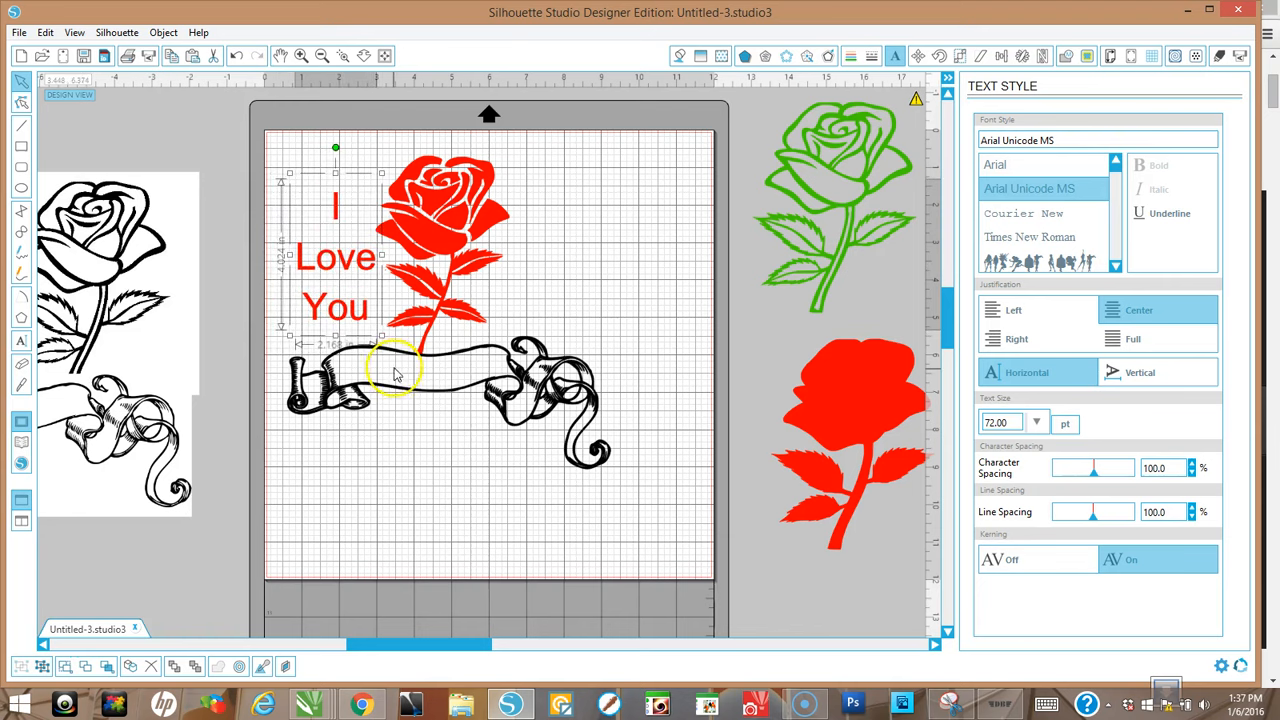
Set the "I Love You" text to the AdineKirnberg-Script font and enlarge it to about 99.70 pt.
left_click(1116, 266)
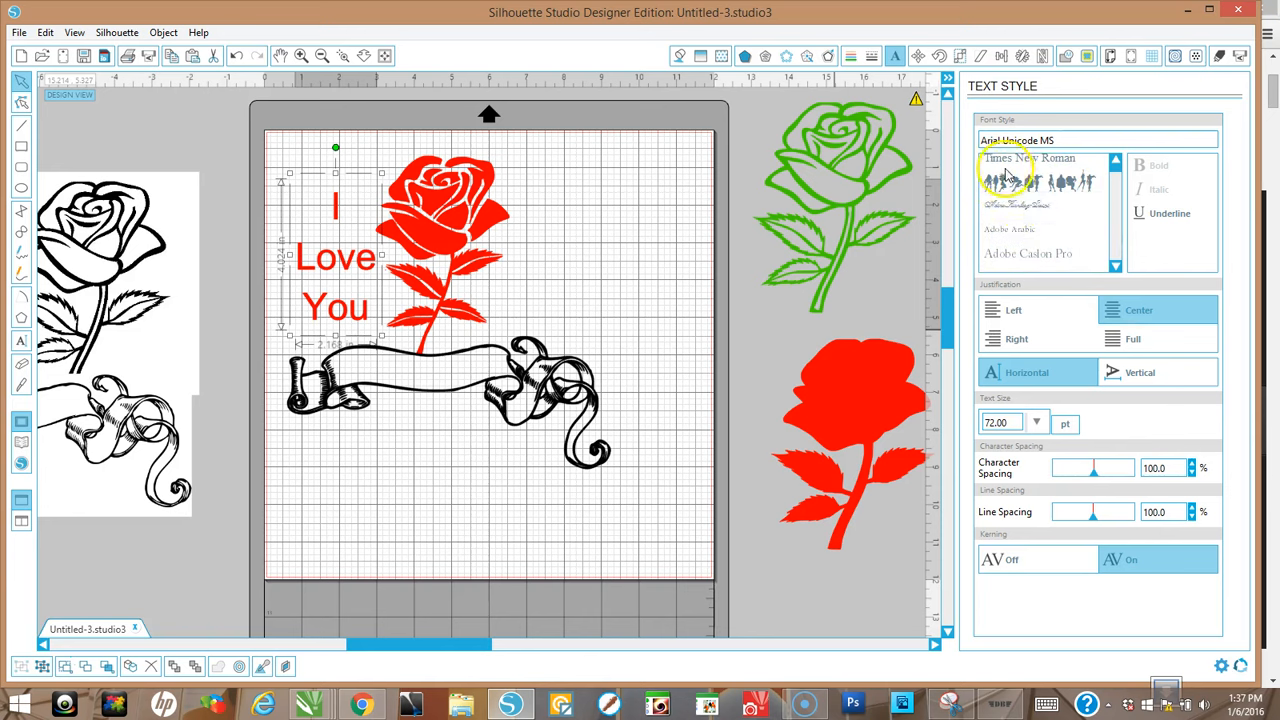
left_click(1018, 207)
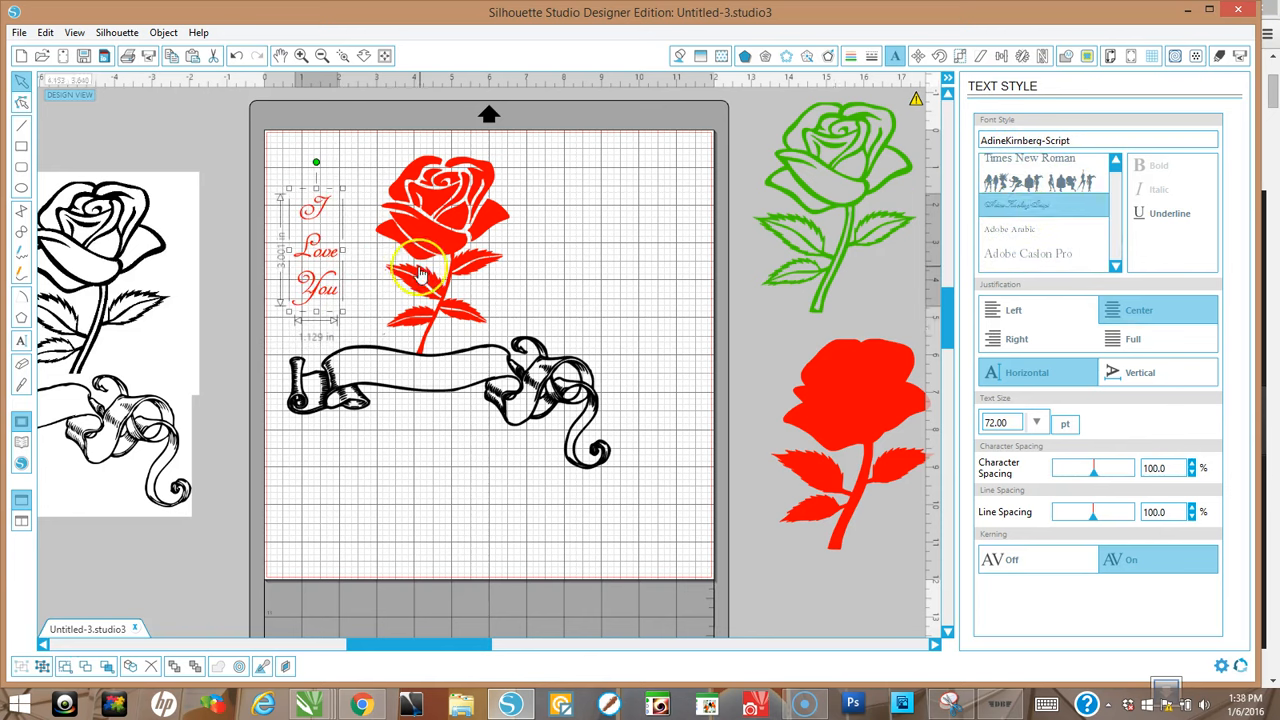
left_click_drag(343, 312, 370, 318)
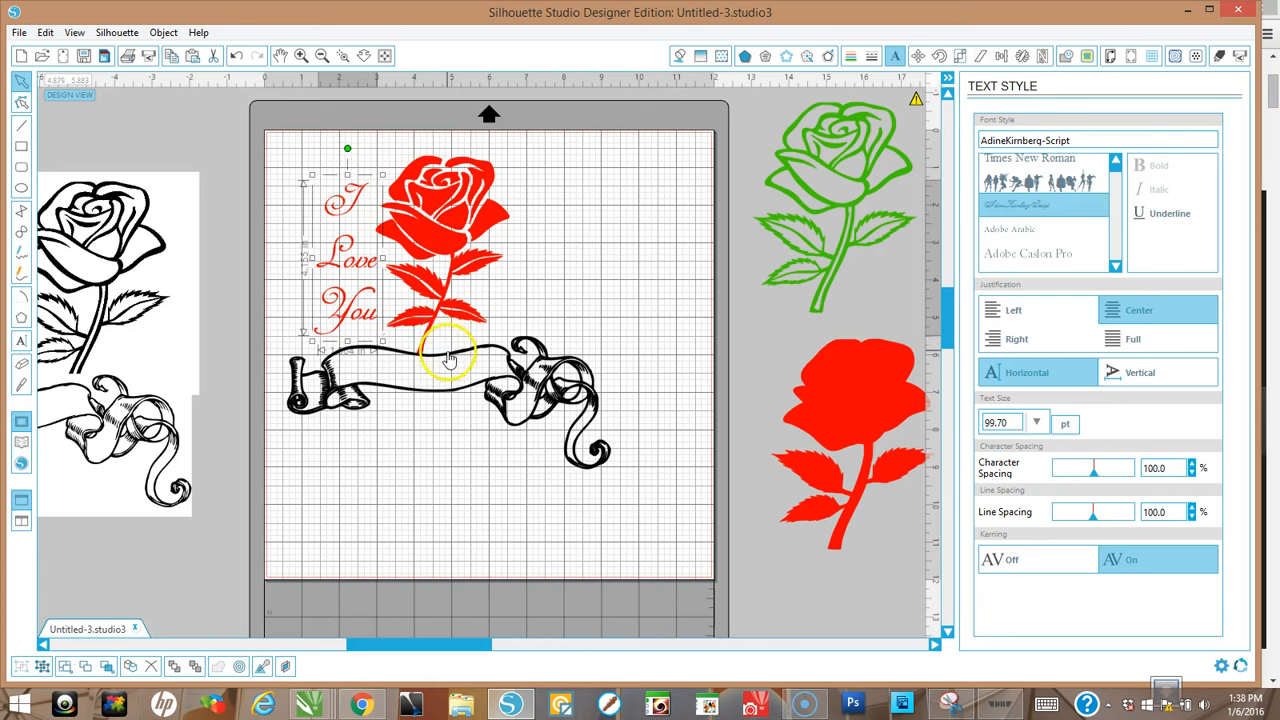
Nudge the scroll banner slightly left beneath the rose and deselect it.
left_click_drag(449, 360, 443, 358)
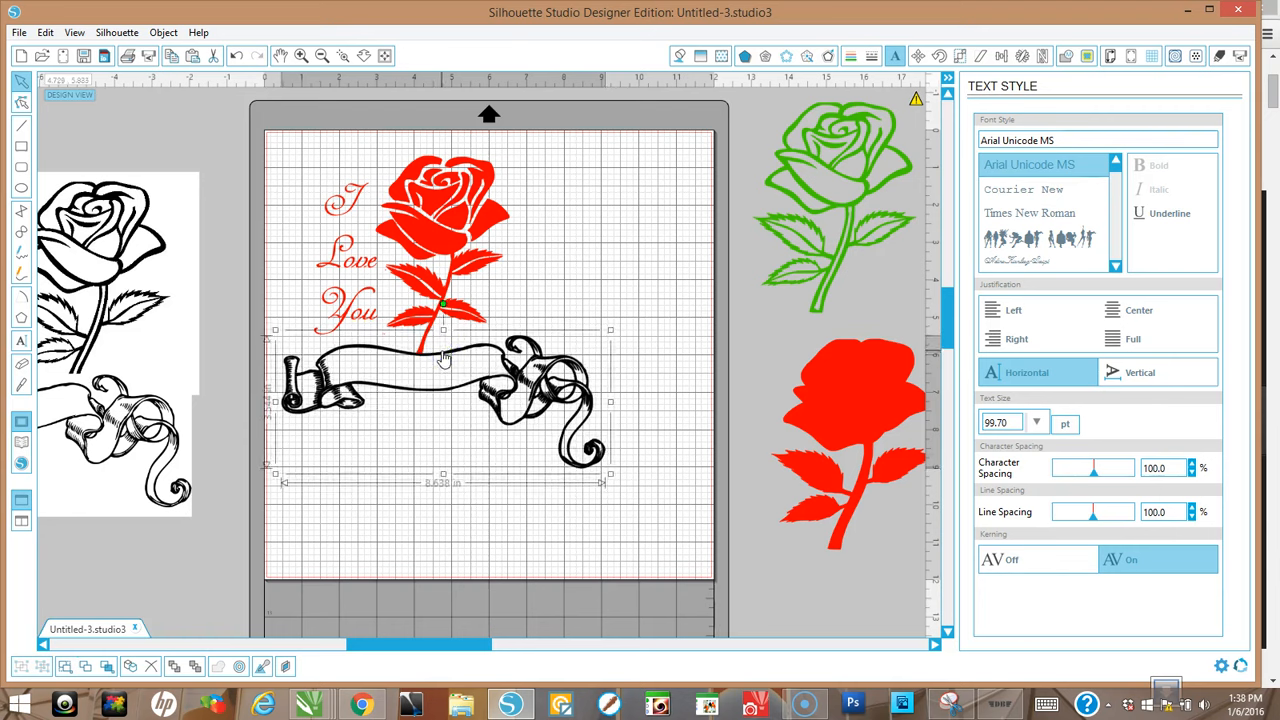
left_click_drag(446, 360, 447, 361)
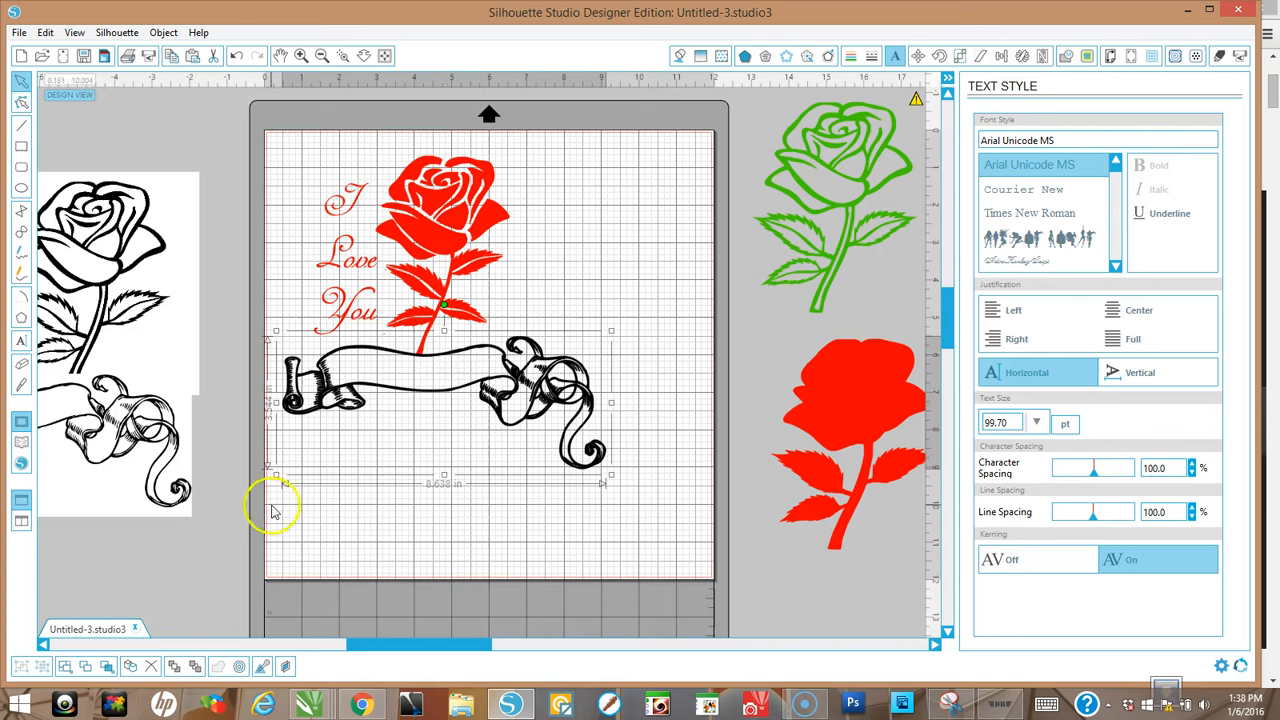
left_click(356, 535)
Add the person's first name as a new text object in the empty area below the banner.
left_click(21, 343)
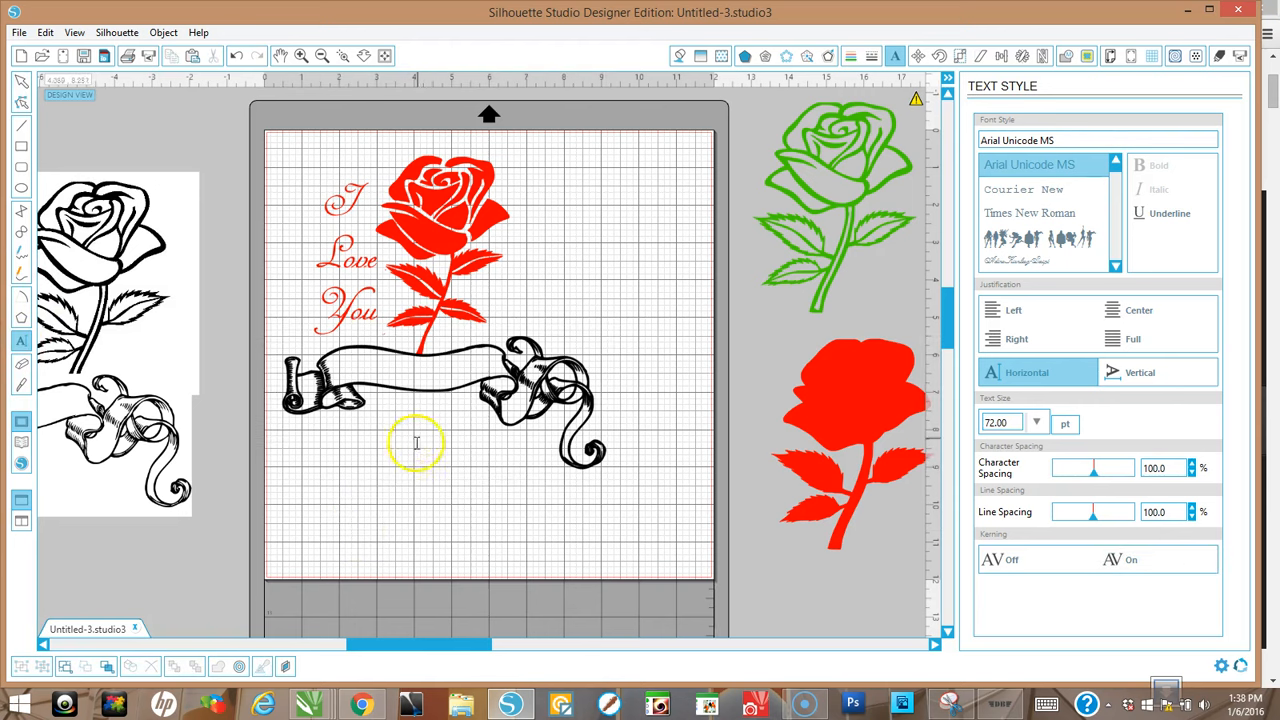
left_click(384, 478)
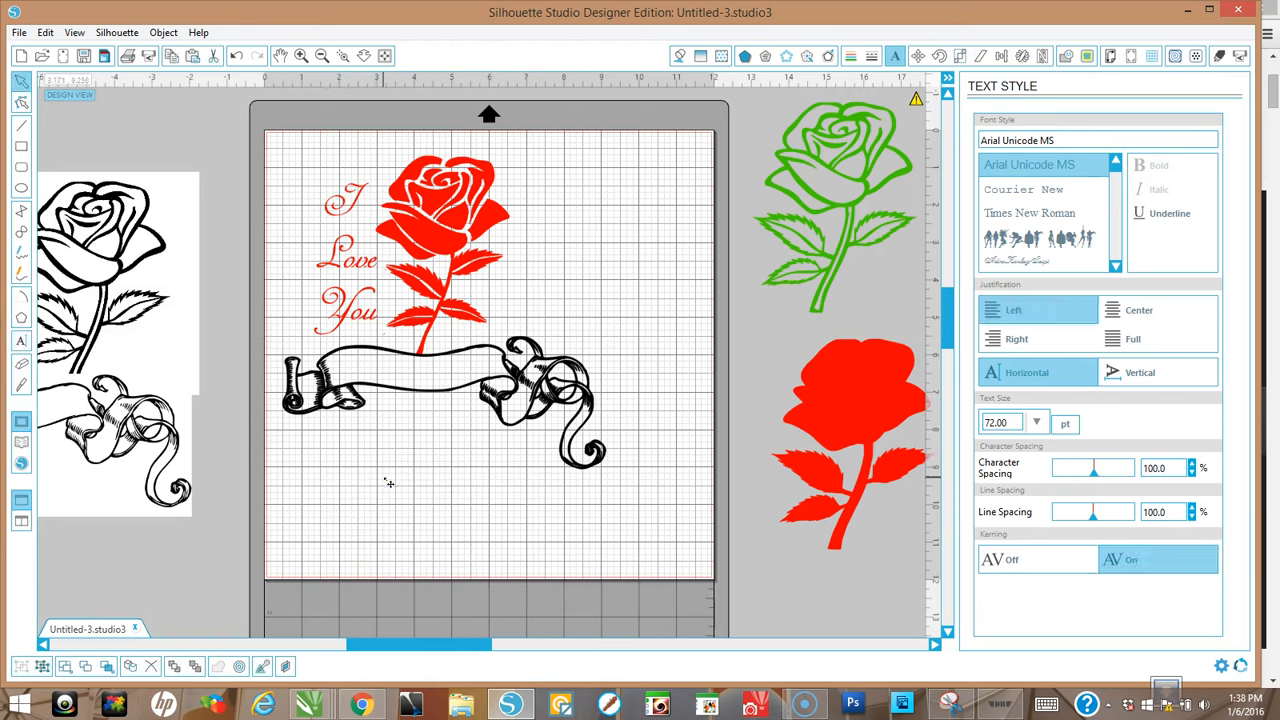
type("Joh")
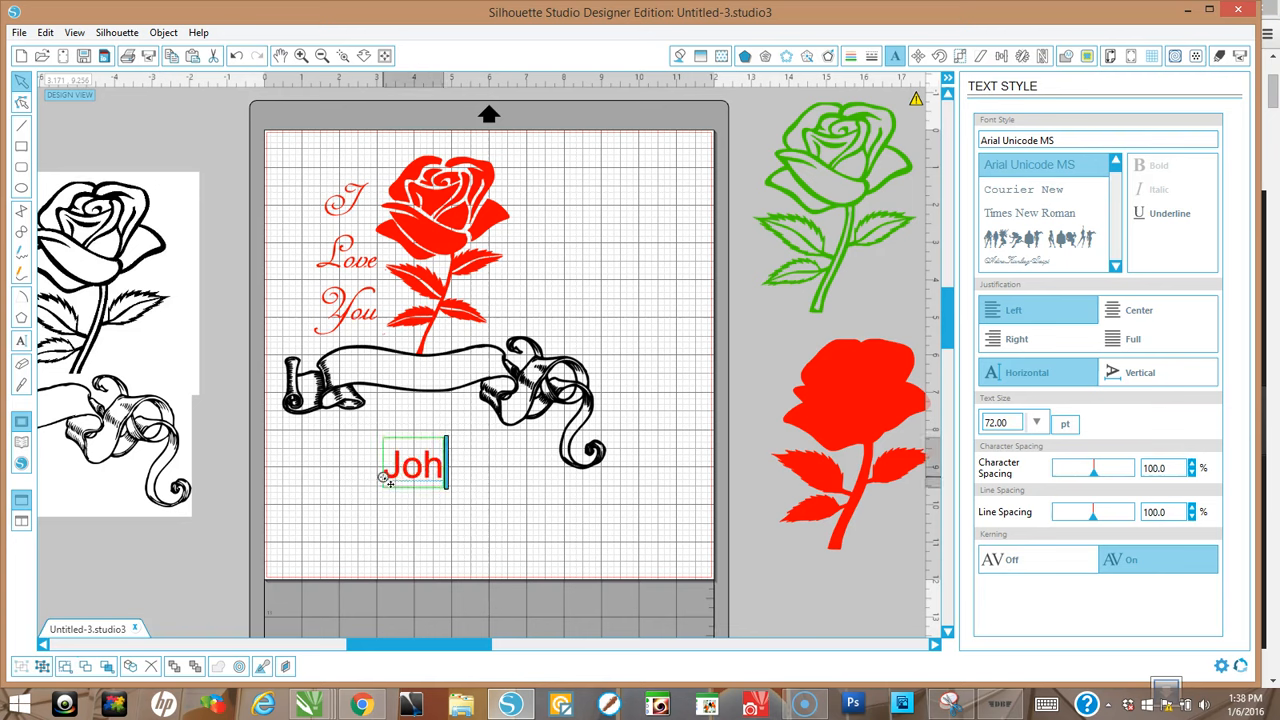
type("nathon")
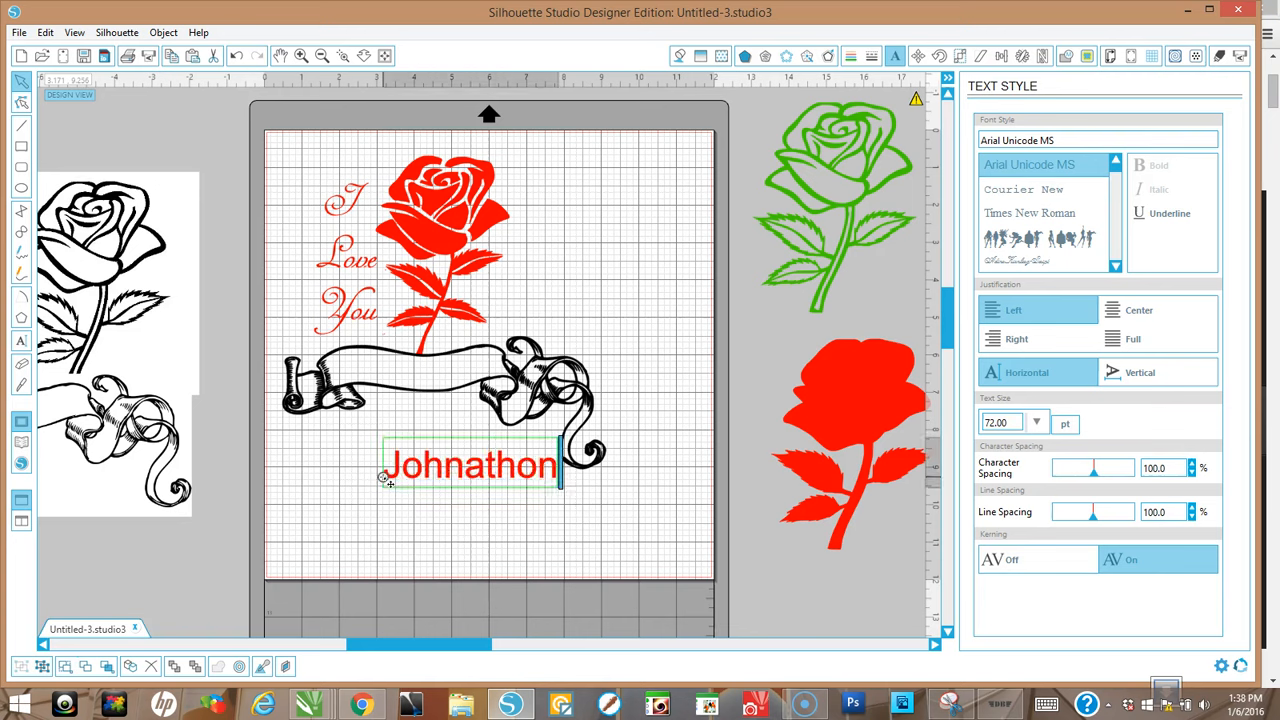
left_click(481, 550)
Scale the name text below the banner down to about 52.60 pt.
left_click_drag(471, 477, 425, 481)
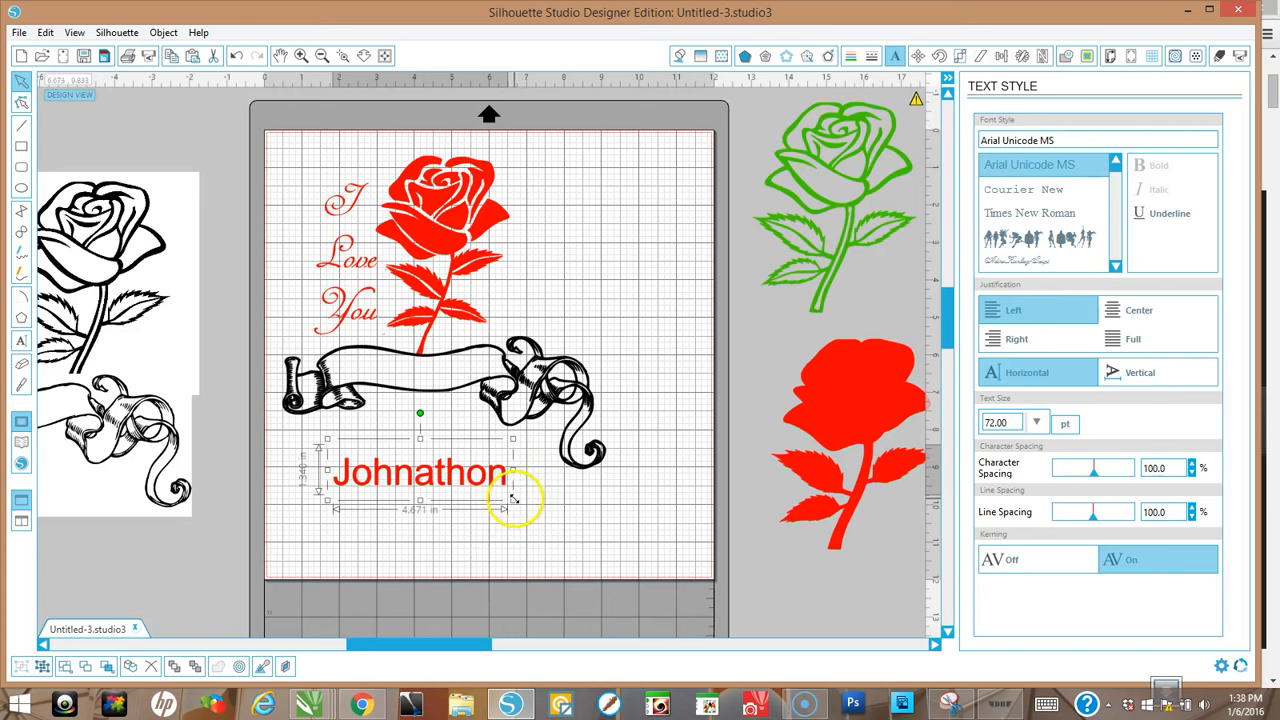
left_click_drag(514, 499, 481, 478)
right_click(481, 480)
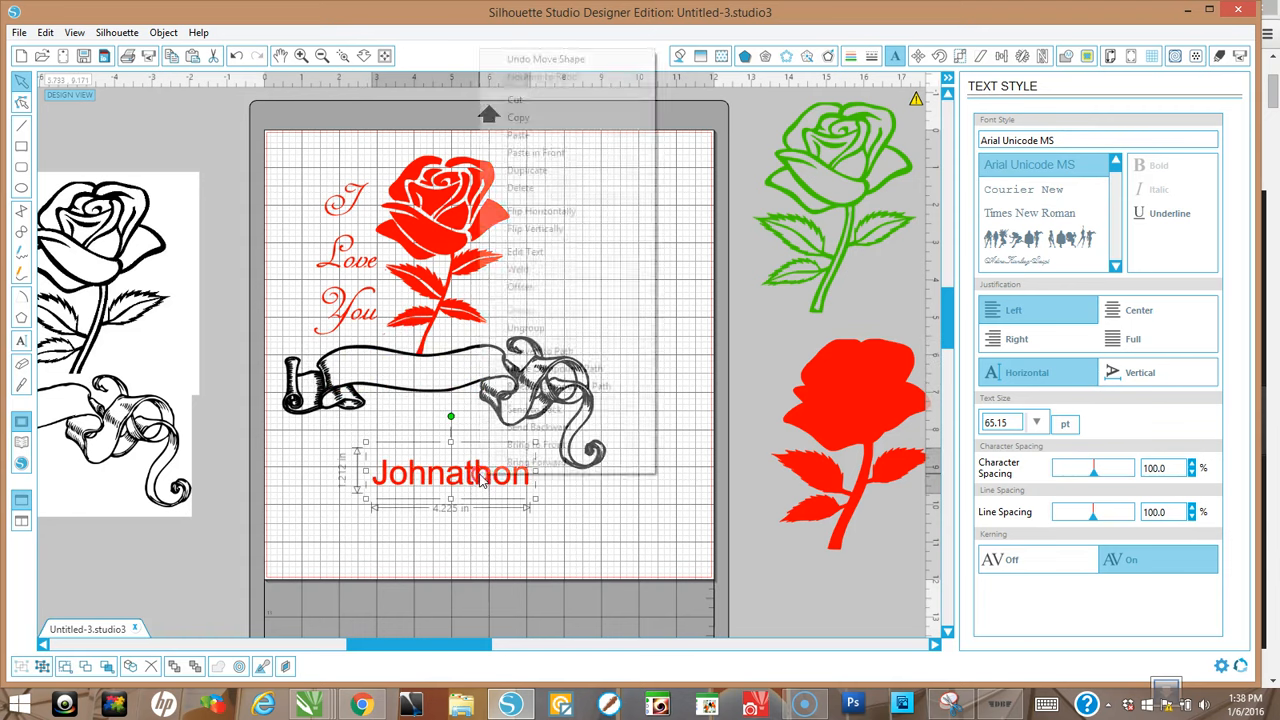
left_click(420, 434)
left_click(449, 487)
double_click(449, 487)
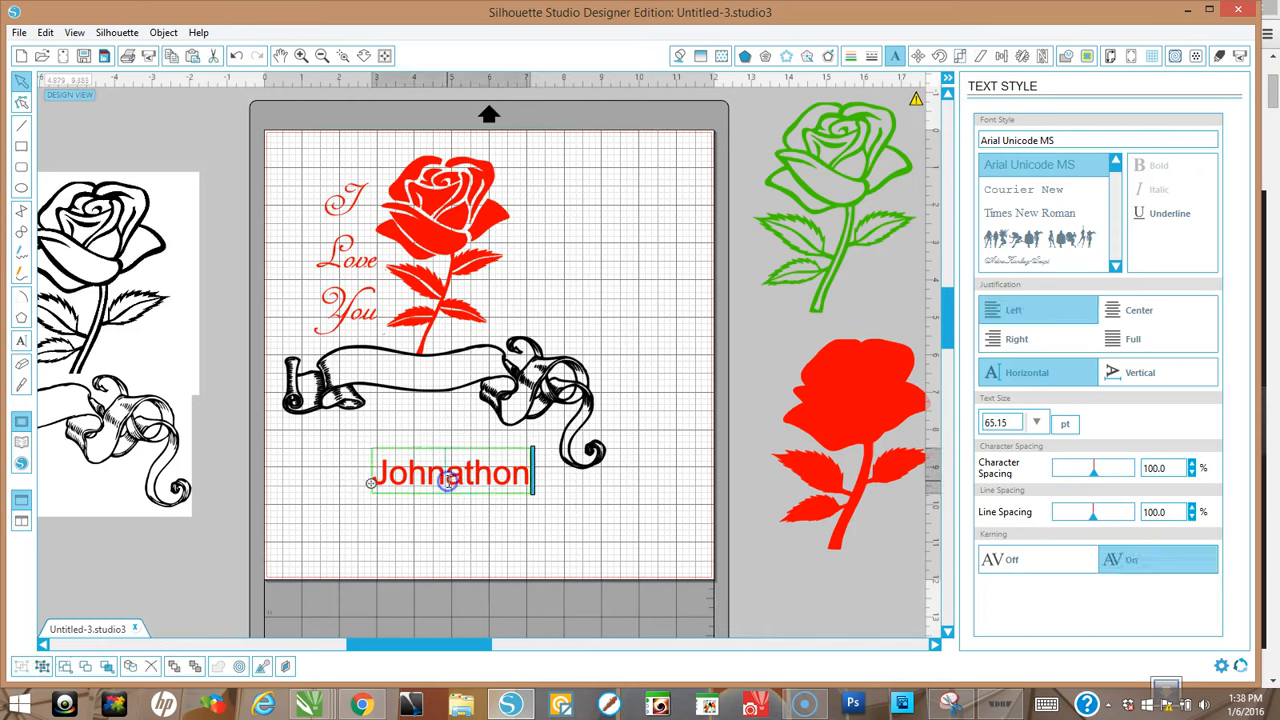
mouse_move(370, 483)
left_mouse_down()
mouse_move(352, 402)
mouse_move(370, 373)
mouse_move(366, 337)
mouse_move(345, 368)
mouse_move(395, 375)
mouse_move(331, 363)
mouse_move(344, 367)
mouse_move(352, 478)
left_mouse_up()
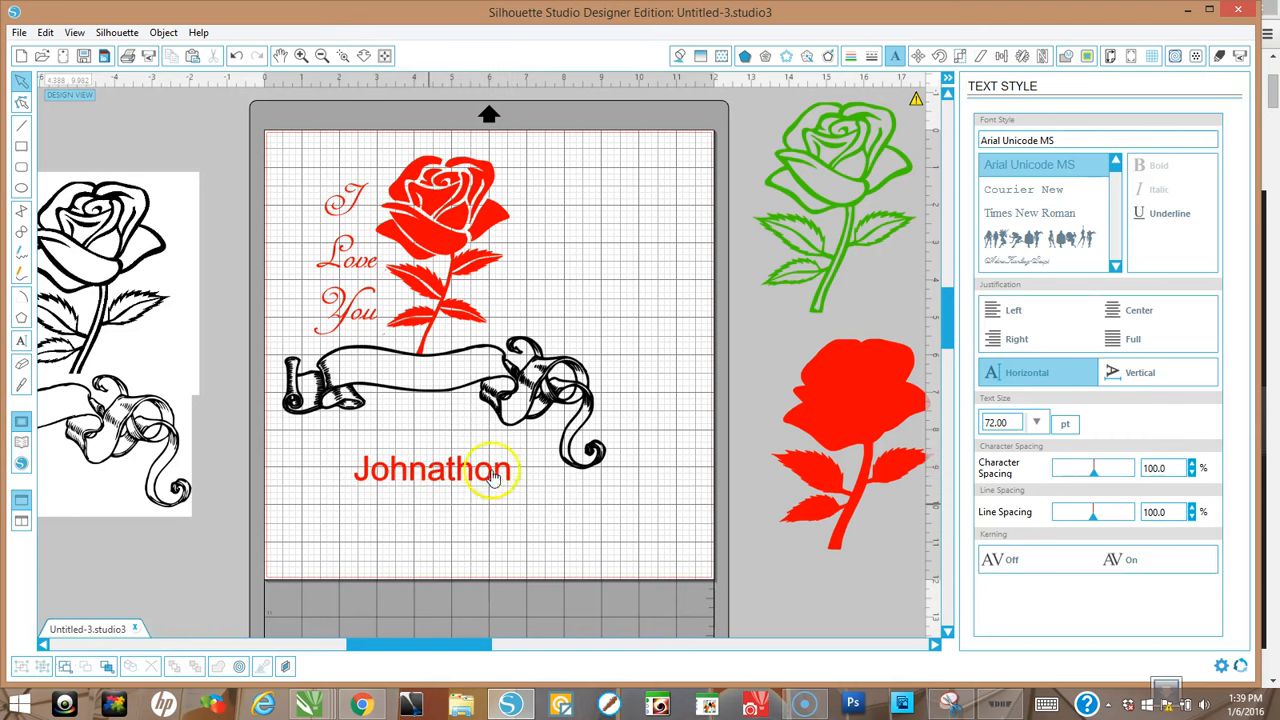
left_click(528, 513)
left_click_drag(516, 497, 485, 482)
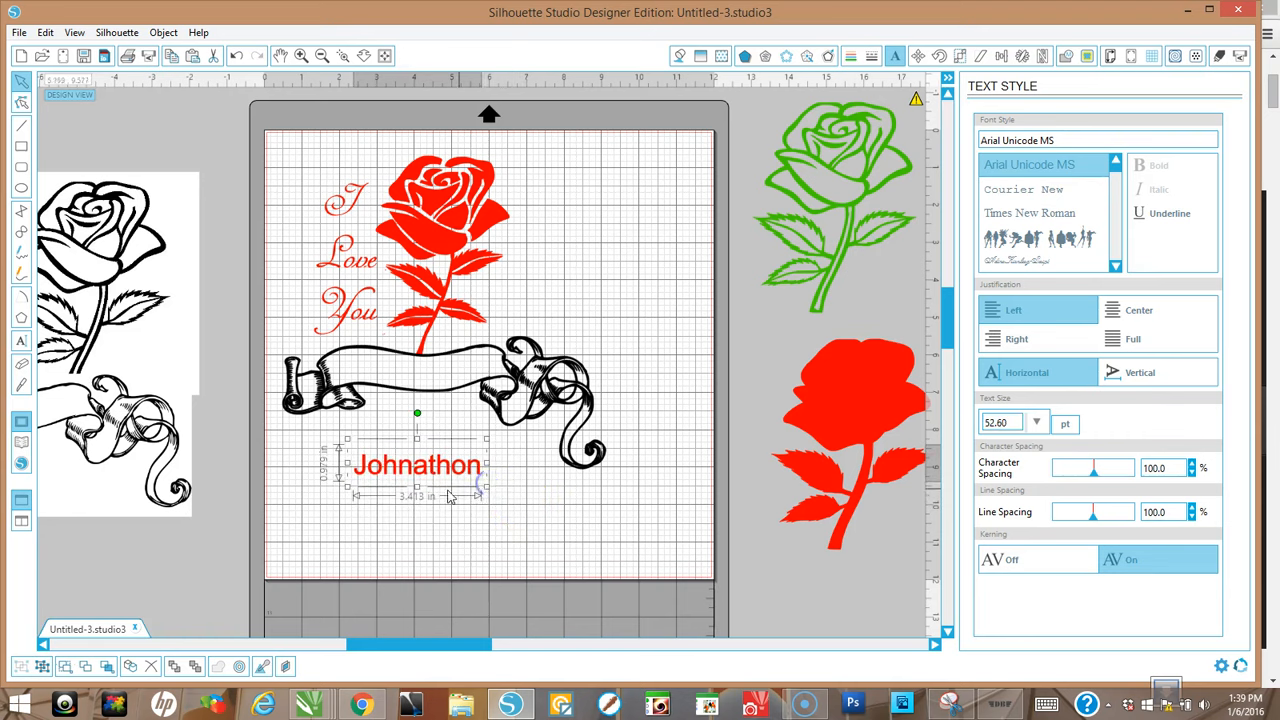
Move the name text near the mat's bottom edge and enlarge the scroll banner to about 9.99 in wide.
double_click(407, 478)
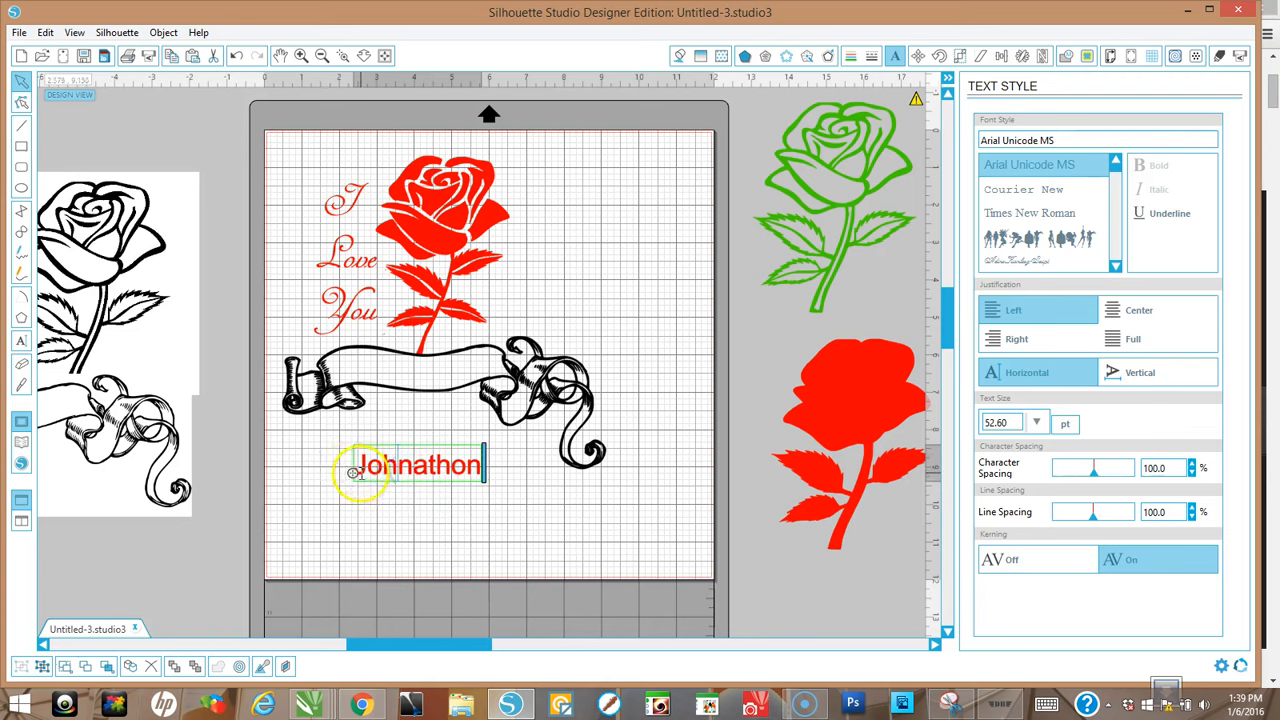
left_click_drag(355, 460, 351, 537)
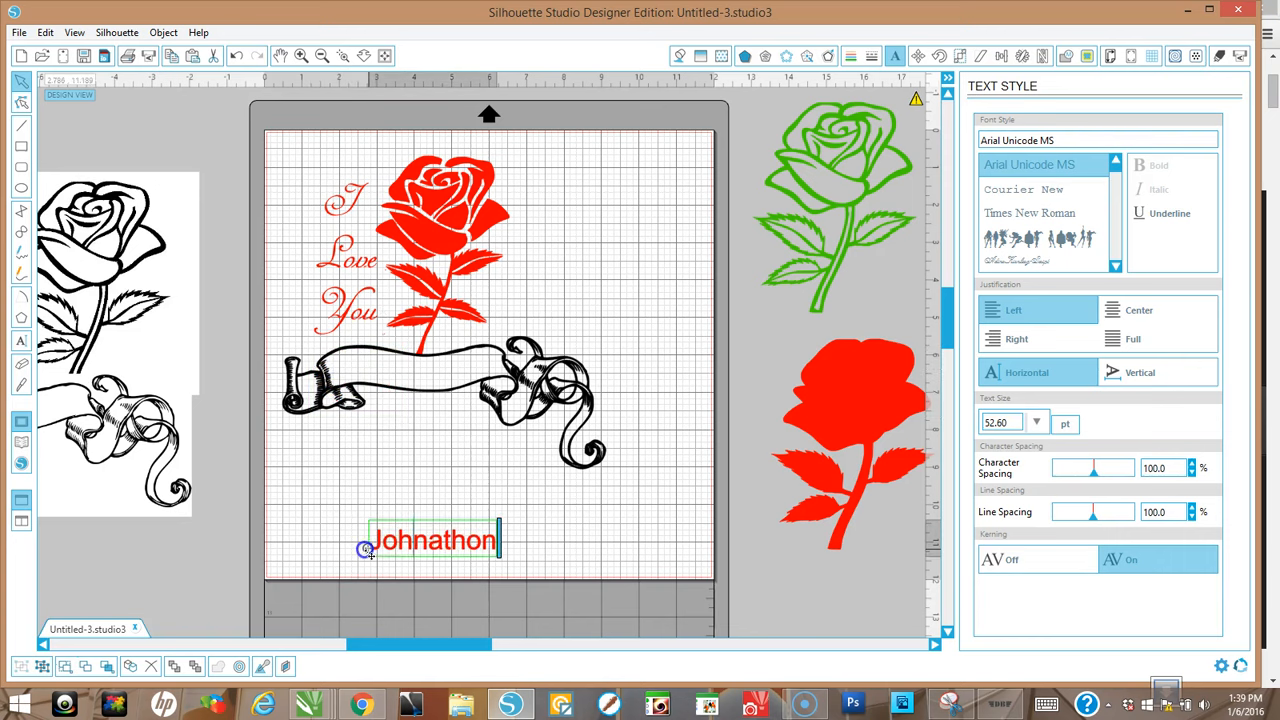
left_click(519, 374)
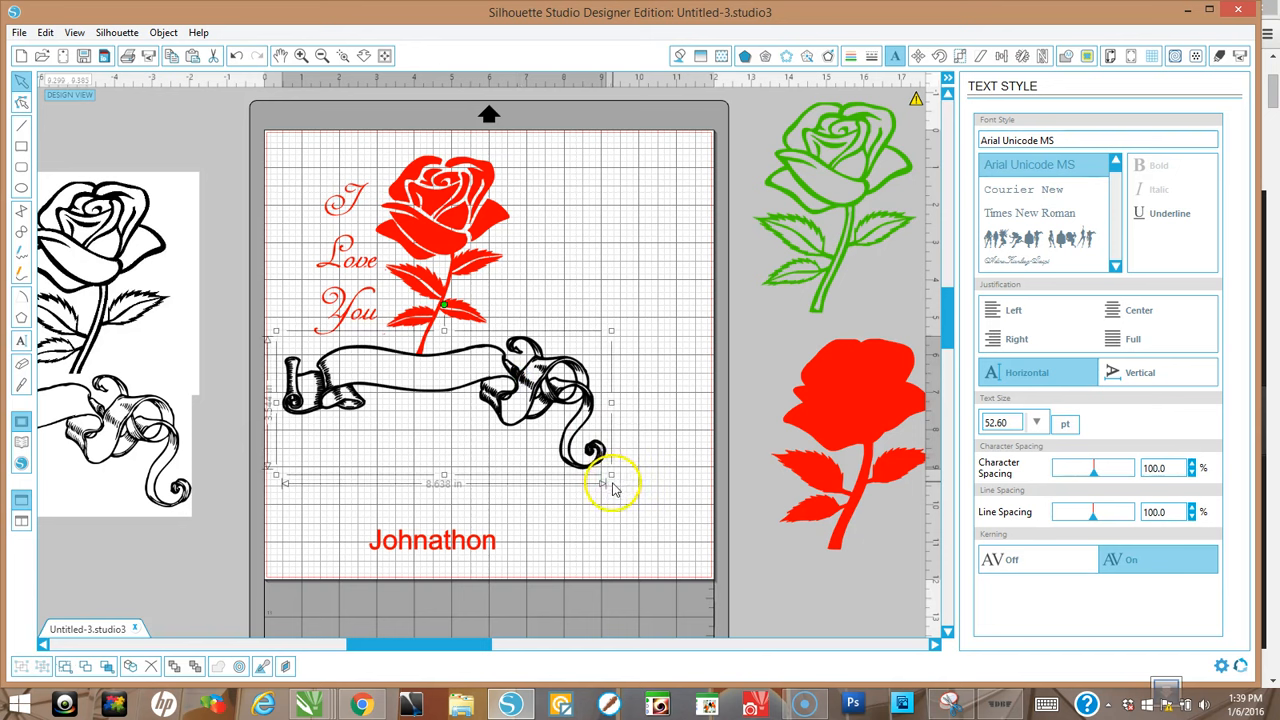
left_click_drag(623, 478, 661, 495)
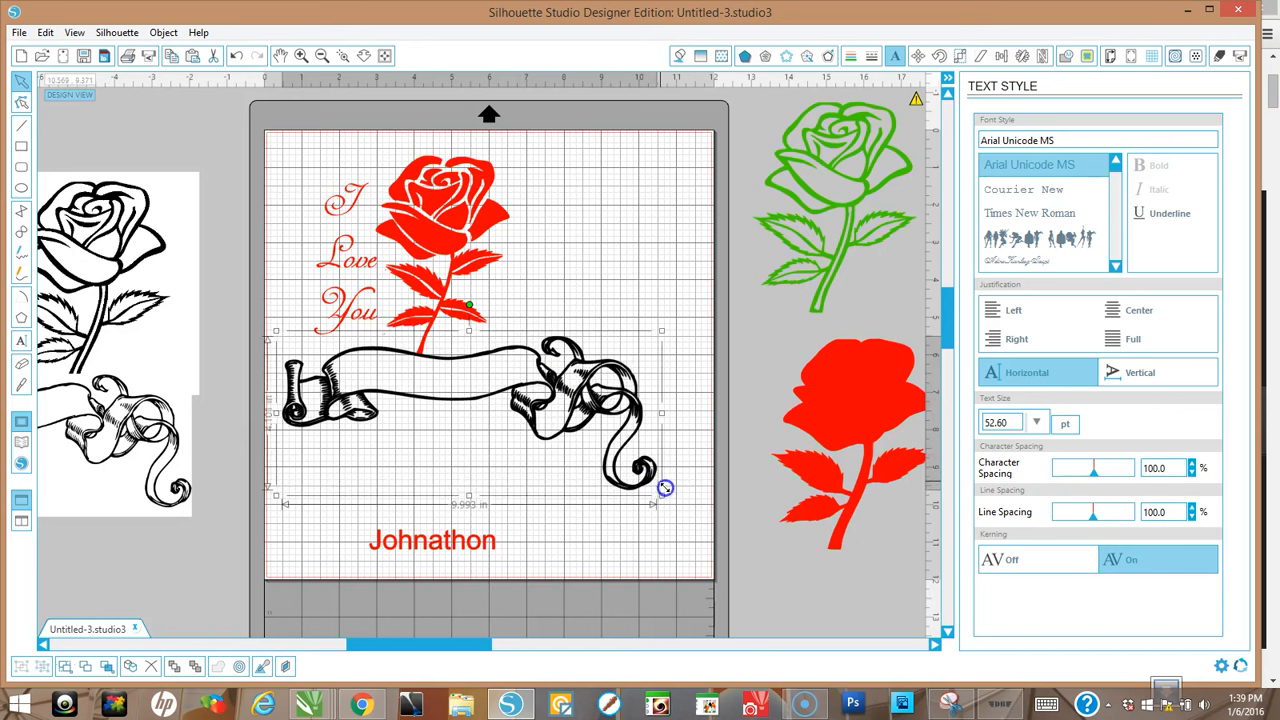
left_click_drag(578, 395, 569, 393)
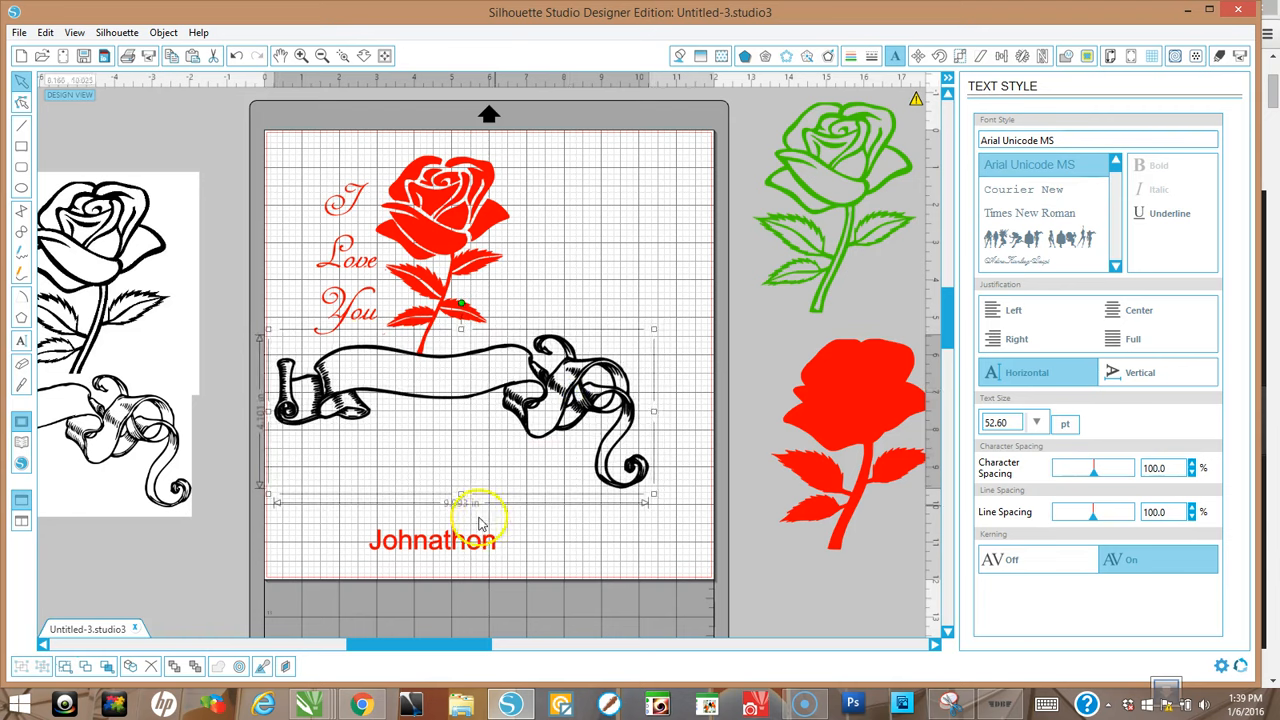
Attach the name text to the lower curve of the banner so the letters follow its path.
left_click(480, 552)
left_click_drag(478, 537, 473, 482)
double_click(471, 481)
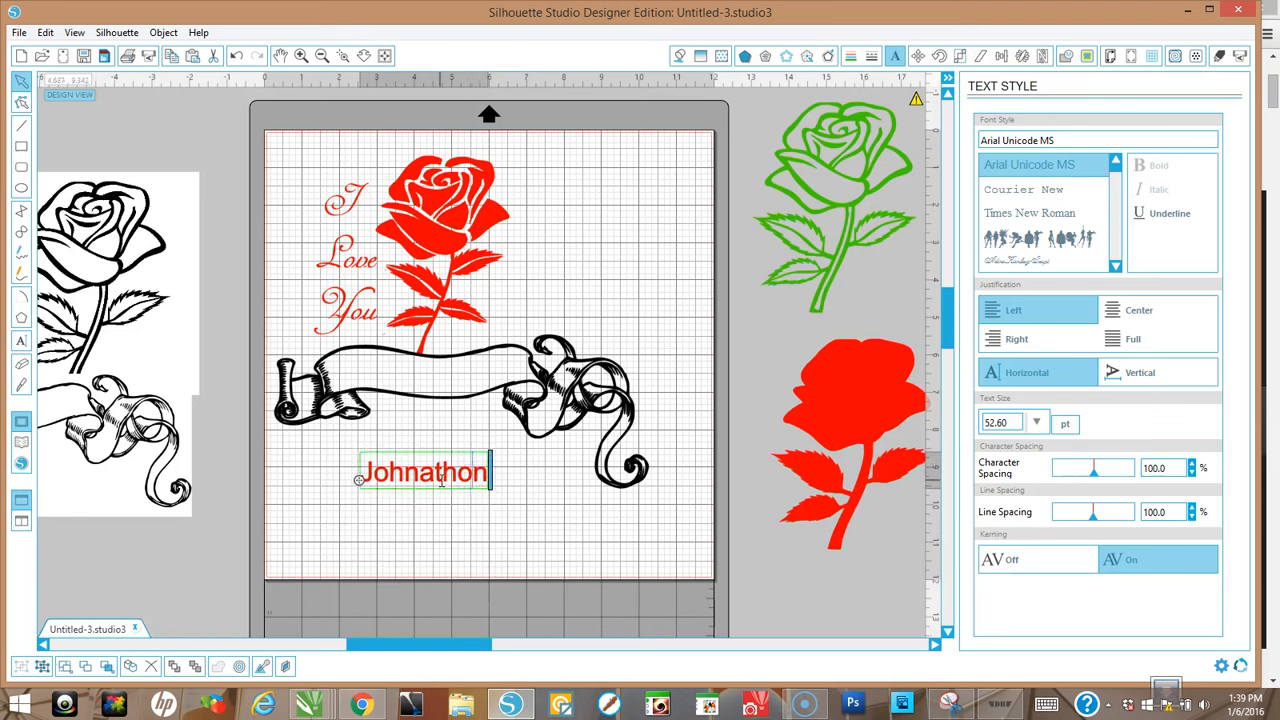
left_click_drag(359, 481, 338, 383)
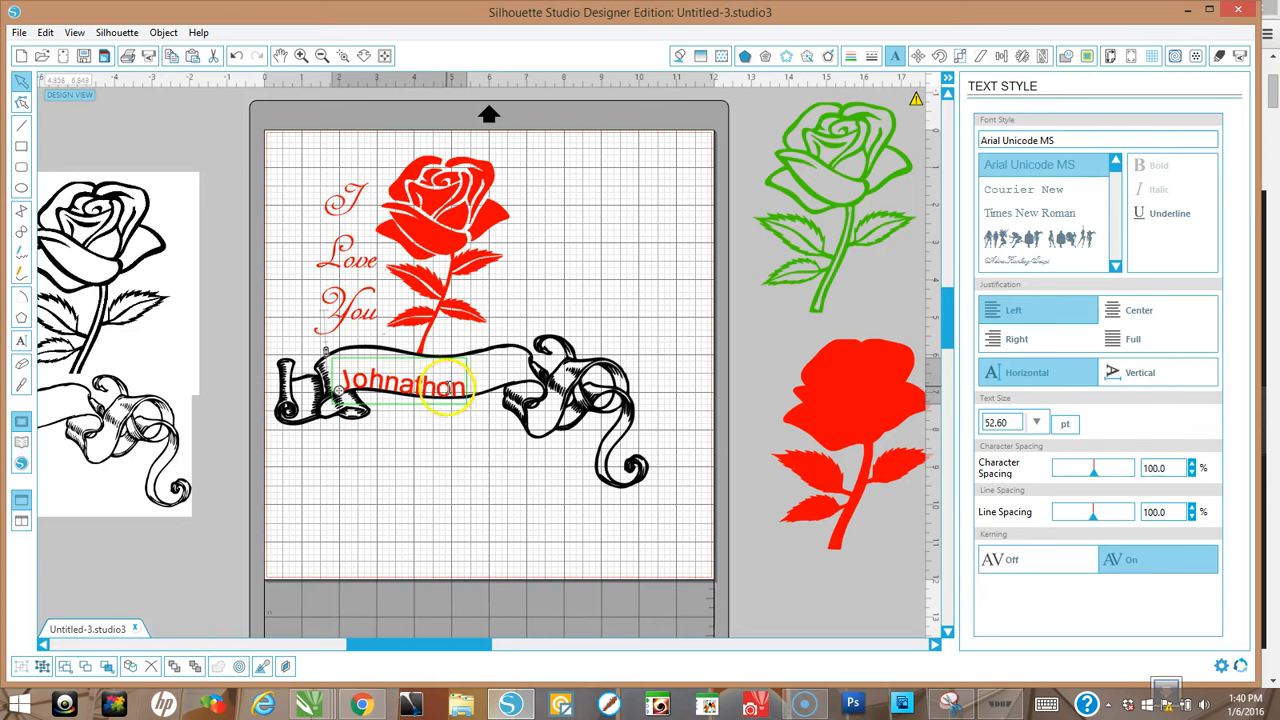
left_click(471, 449)
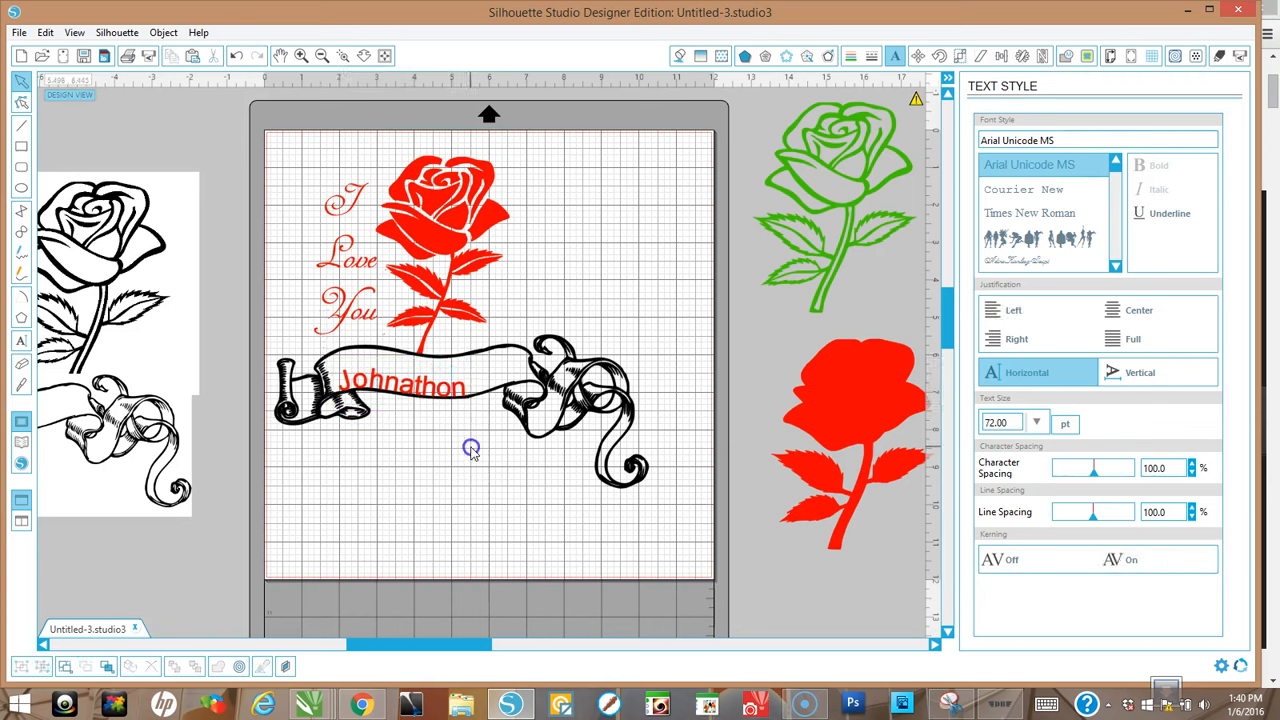
Try releasing the scroll banner's compound path, undo the release and deselect the banner.
left_click(445, 403)
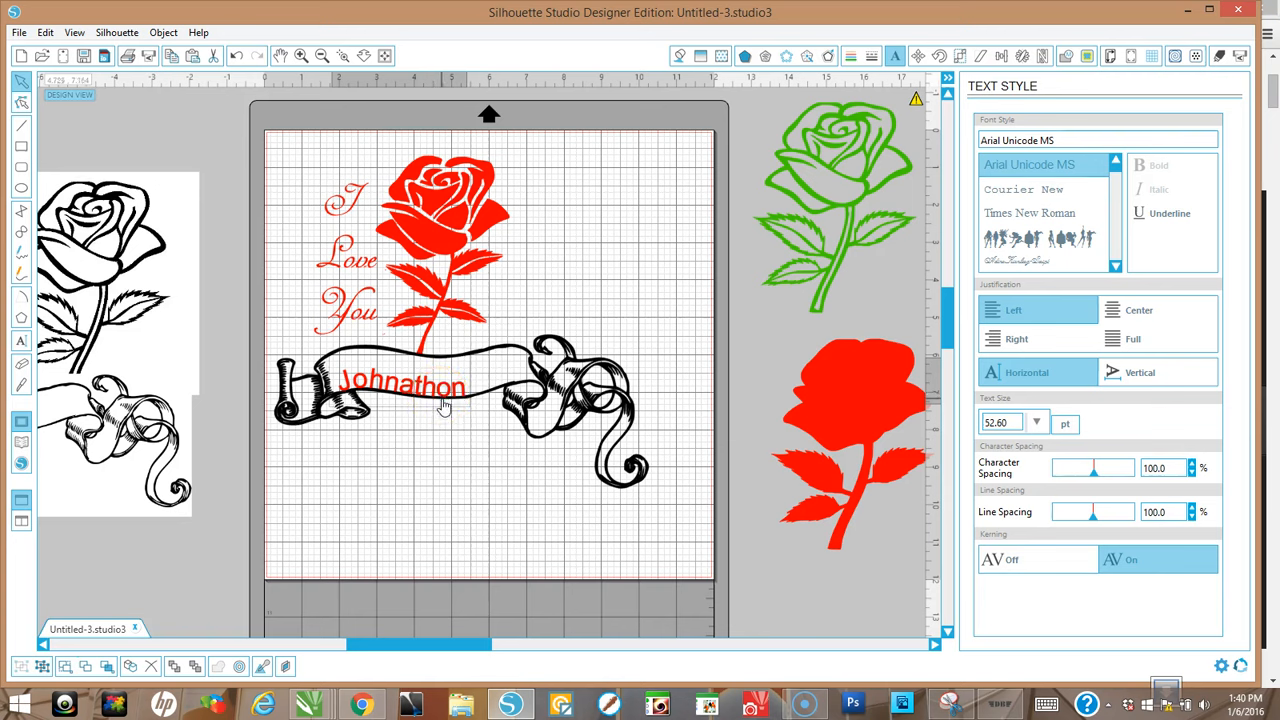
right_click(445, 406)
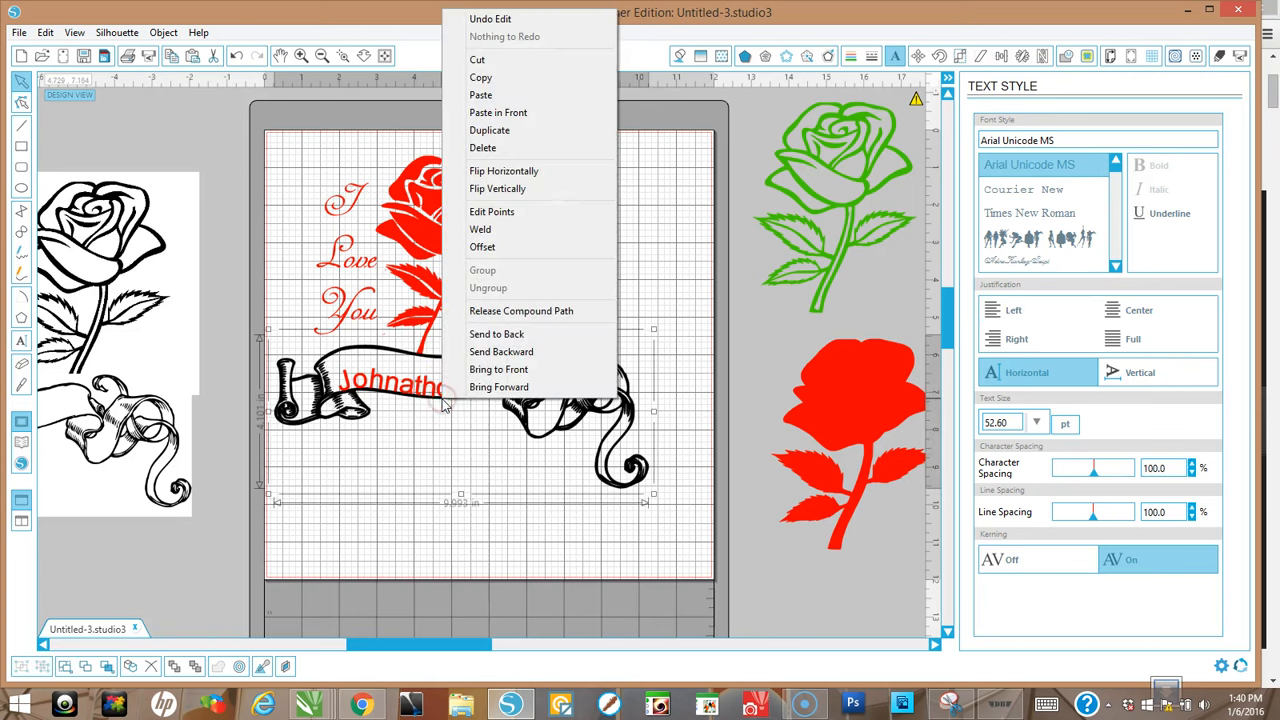
left_click(521, 311)
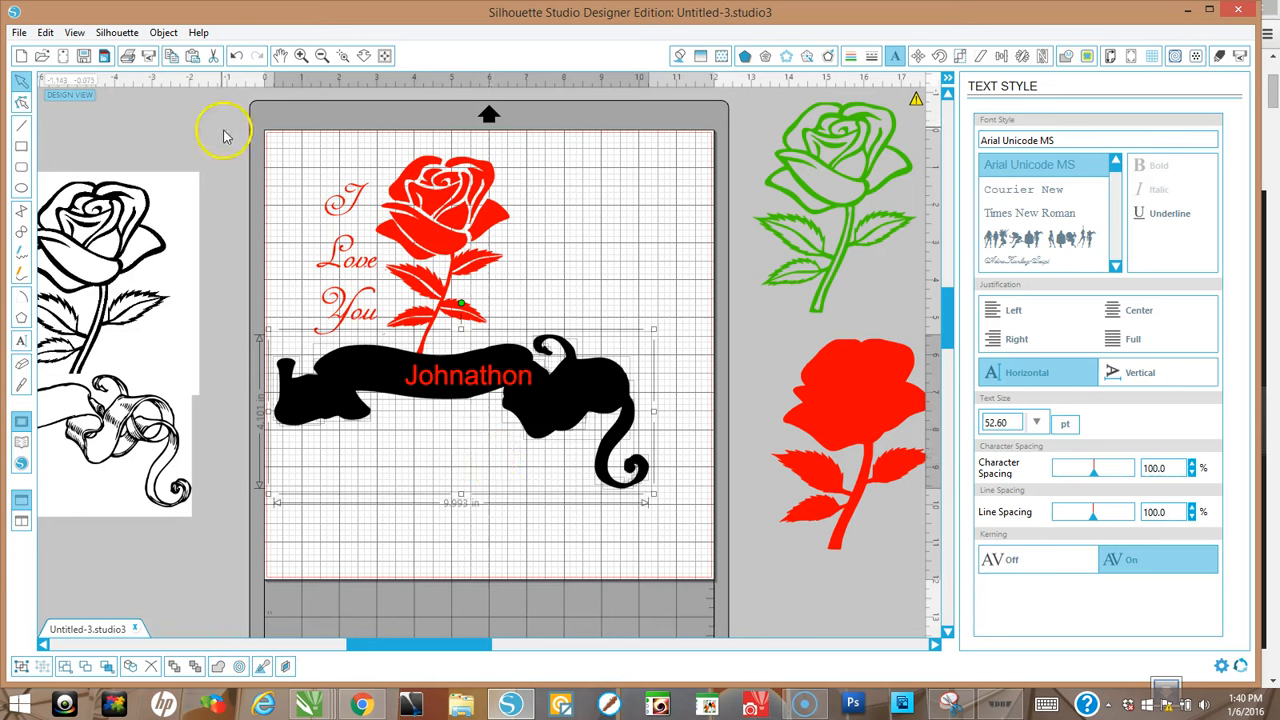
left_click(236, 57)
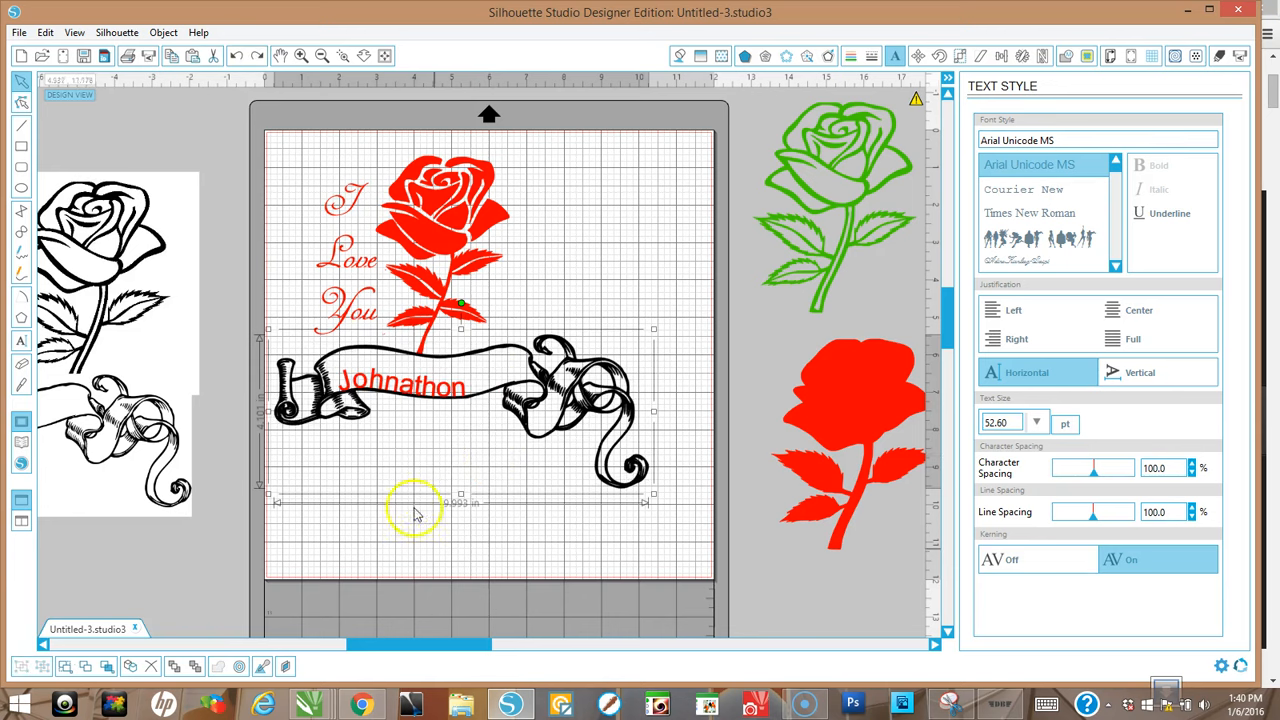
left_click(414, 551)
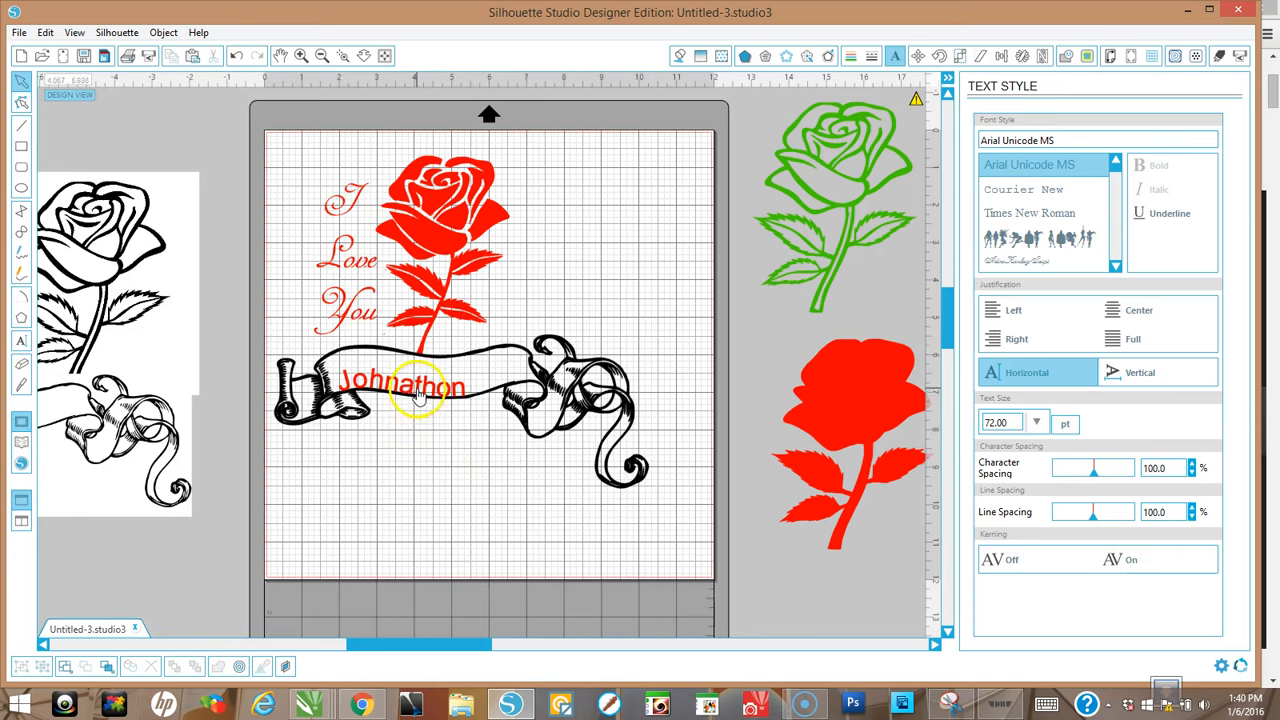
Release the compound path of the curved name text to turn its letters into shapes.
double_click(418, 395)
right_click(418, 395)
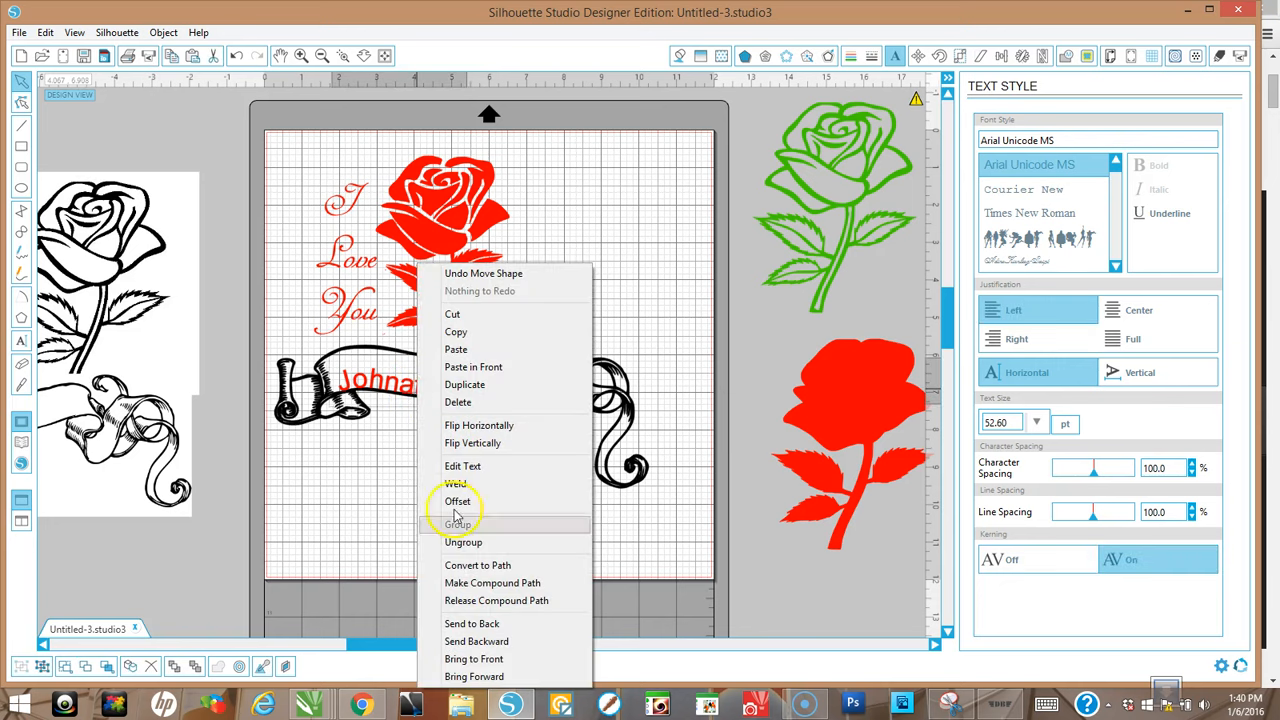
left_click(470, 601)
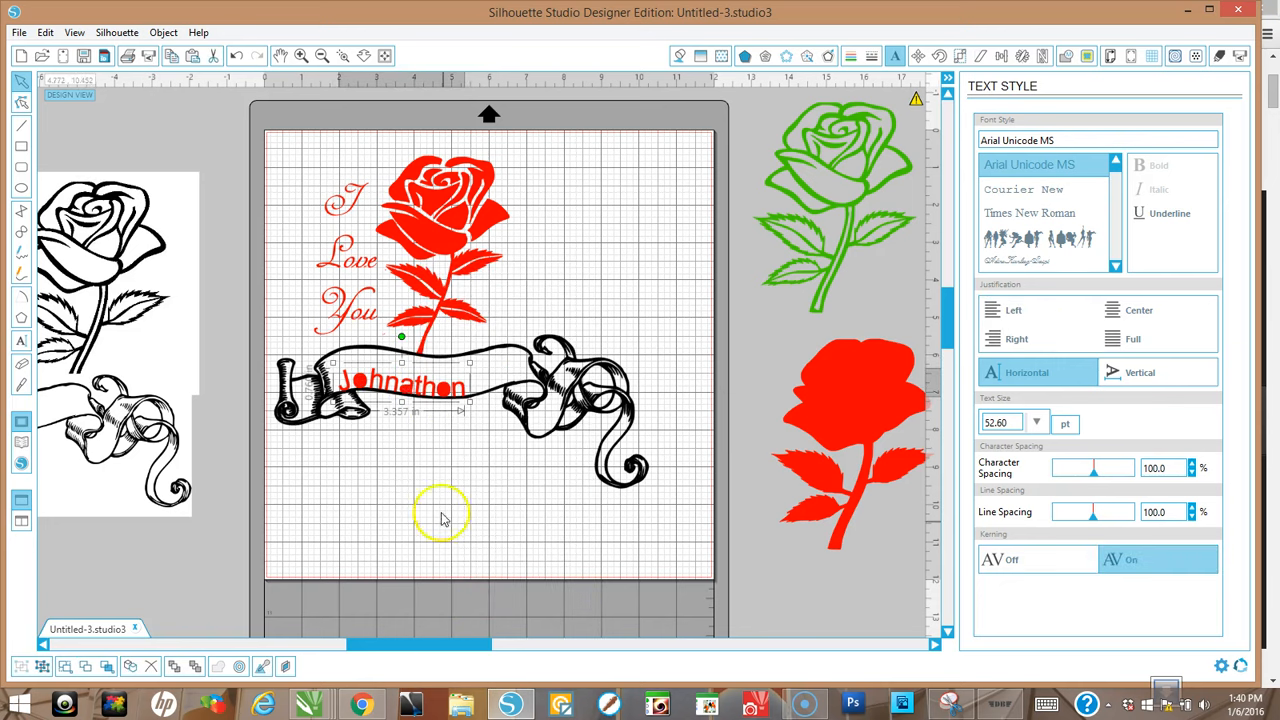
Enlarge the name lettering to about 4.28 in wide, then raise and slightly rotate it to fit inside the banner.
left_click_drag(470, 362, 505, 355)
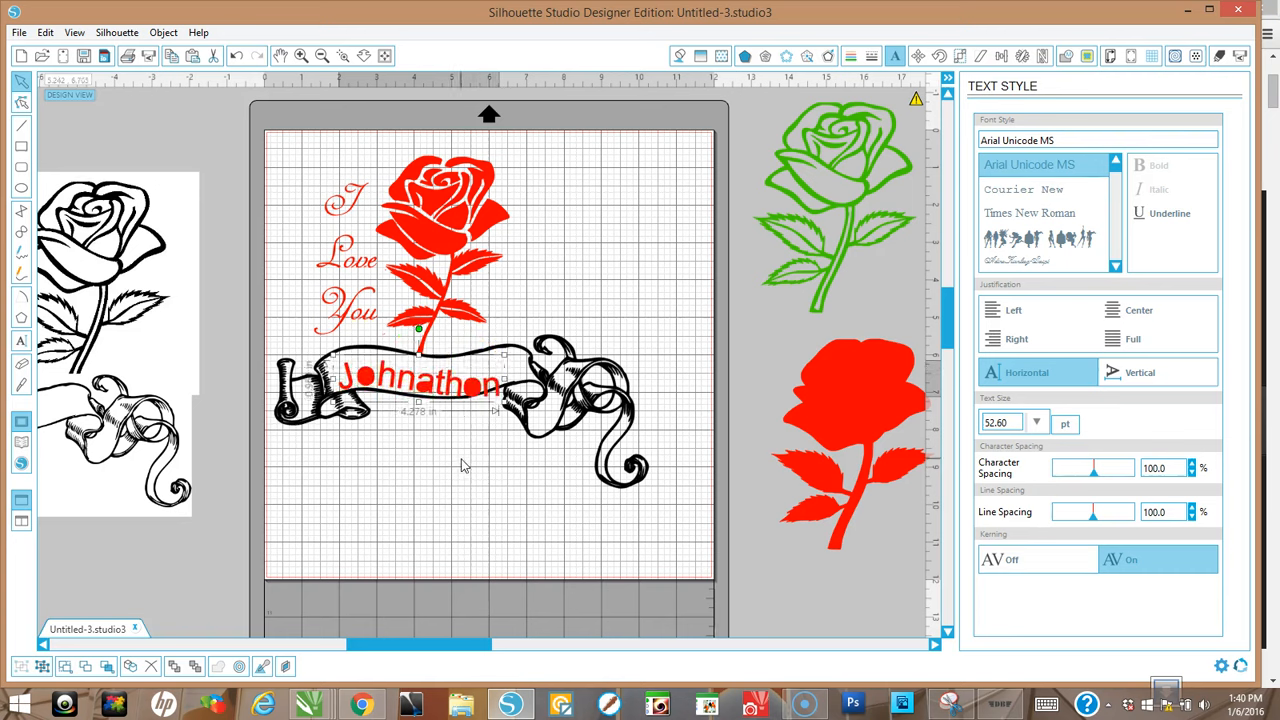
left_click_drag(466, 394, 470, 388)
left_click(420, 323)
left_click_drag(418, 324, 415, 320)
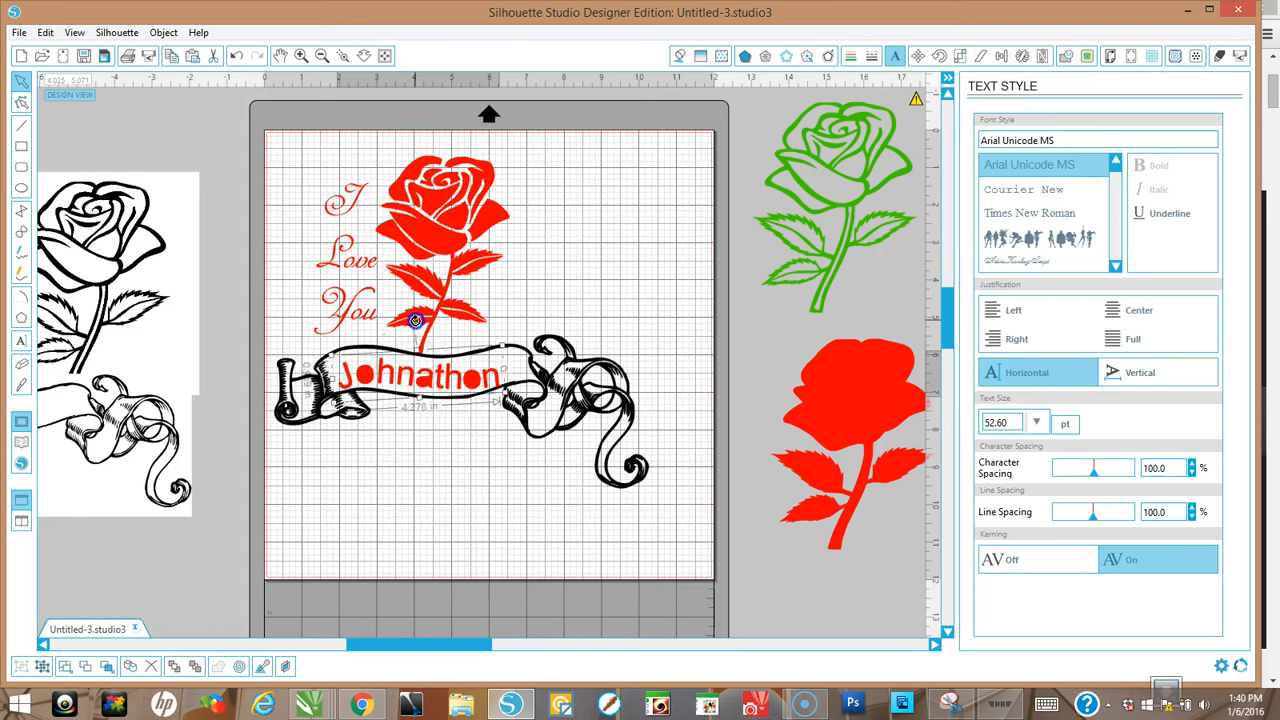
left_click(463, 446)
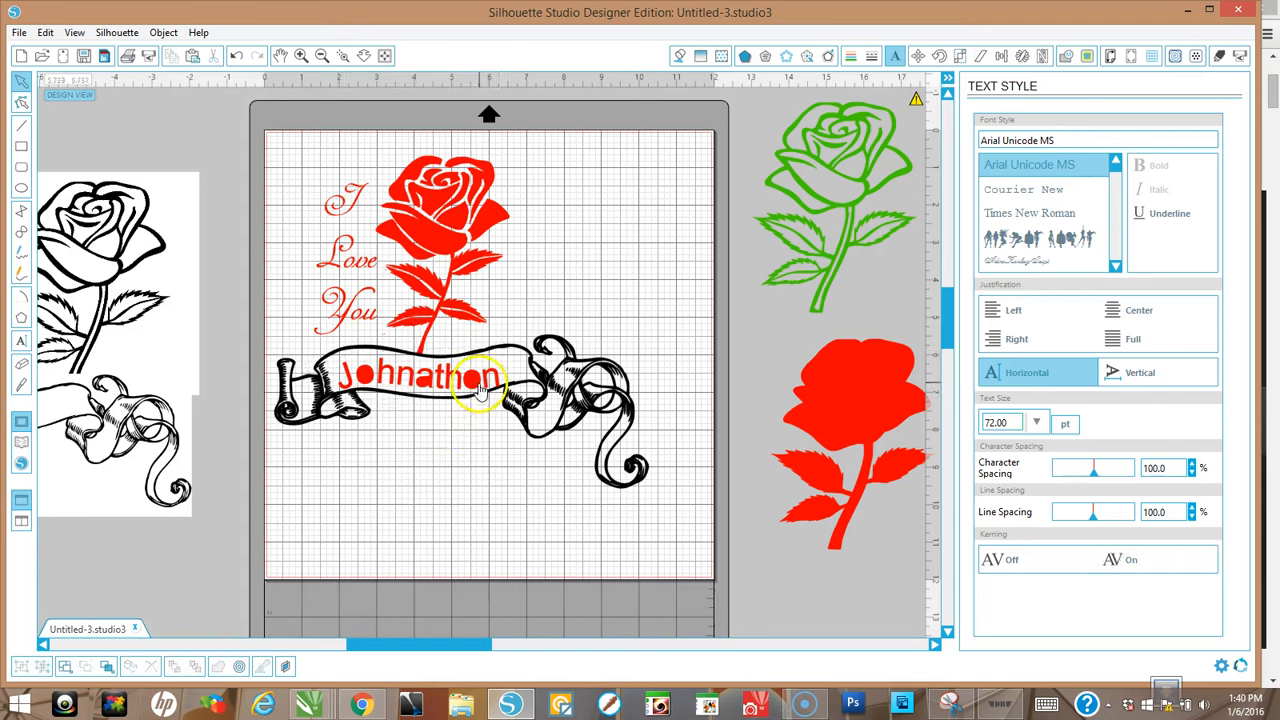
Make the name lettering a compound path so the letter openings are cut out.
left_click(480, 392)
right_click(480, 392)
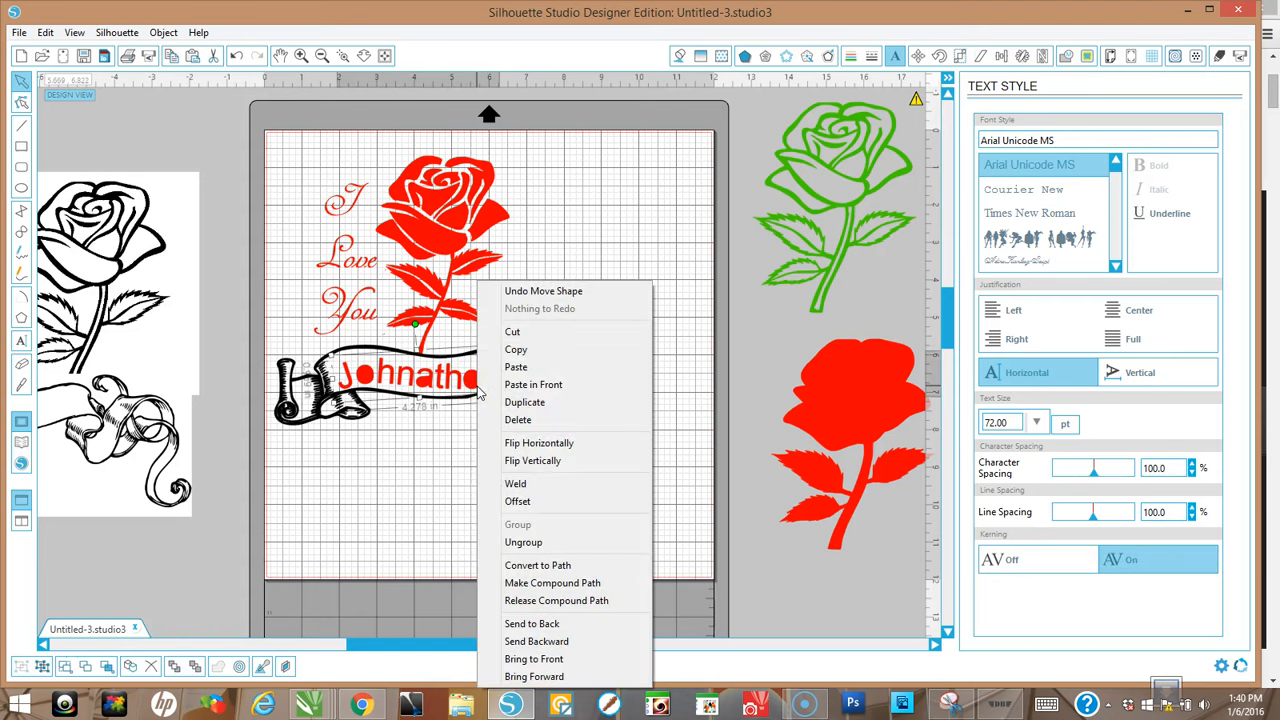
left_click(555, 584)
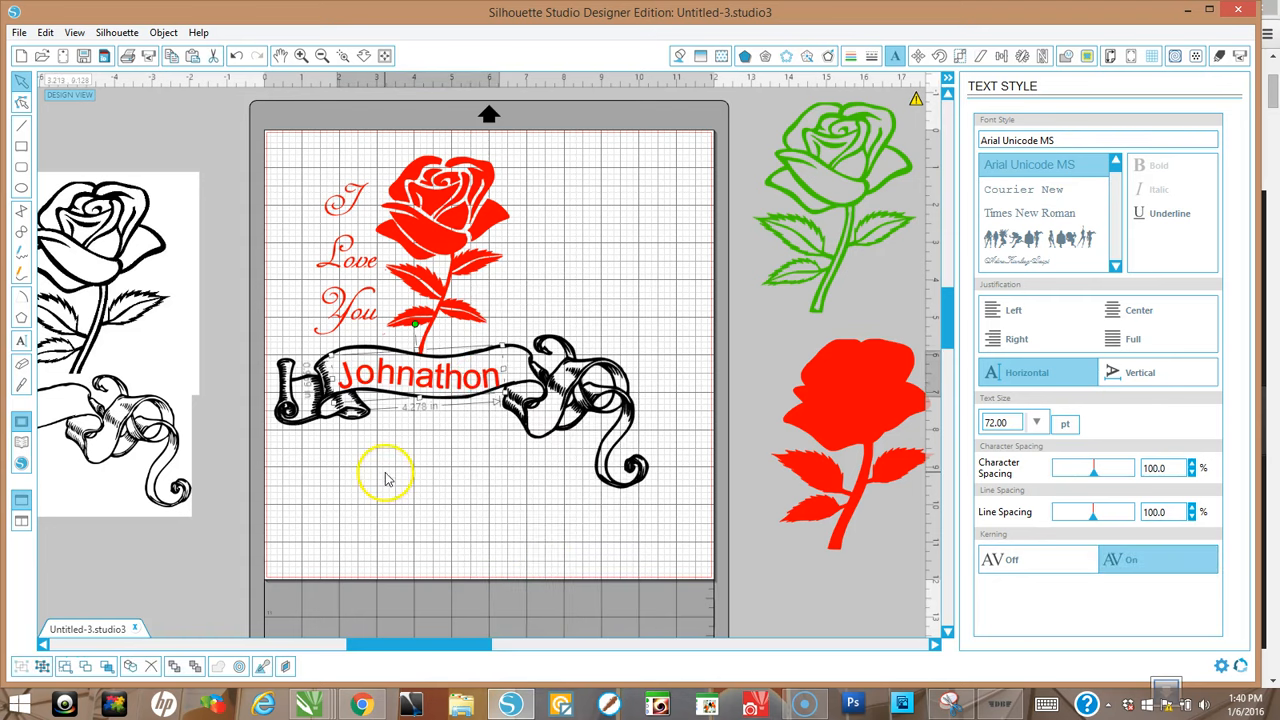
Nudge the name lettering slightly upward and adjust its rotation to centre it in the banner.
double_click(470, 393)
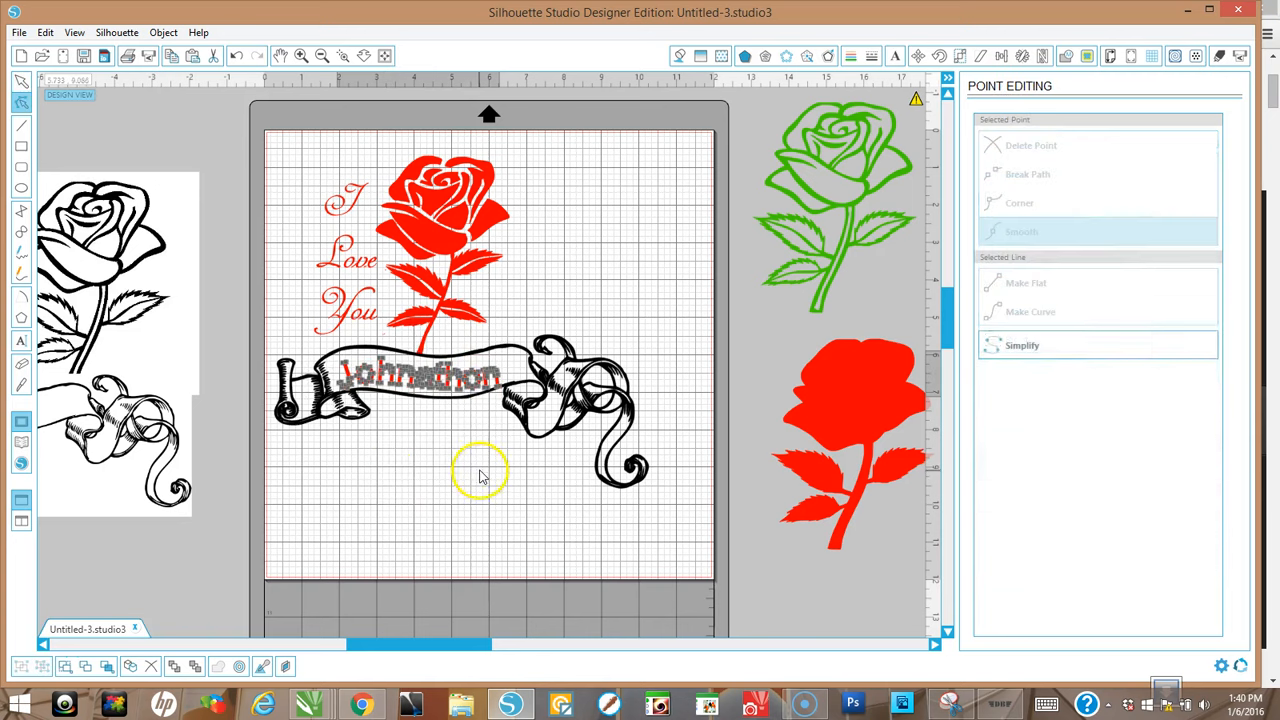
left_click(480, 384)
left_click_drag(481, 380, 481, 375)
left_click(416, 330)
Move the red rose slightly right along the banner and shift the "I Love You" text right beside it.
left_click_drag(413, 322, 436, 330)
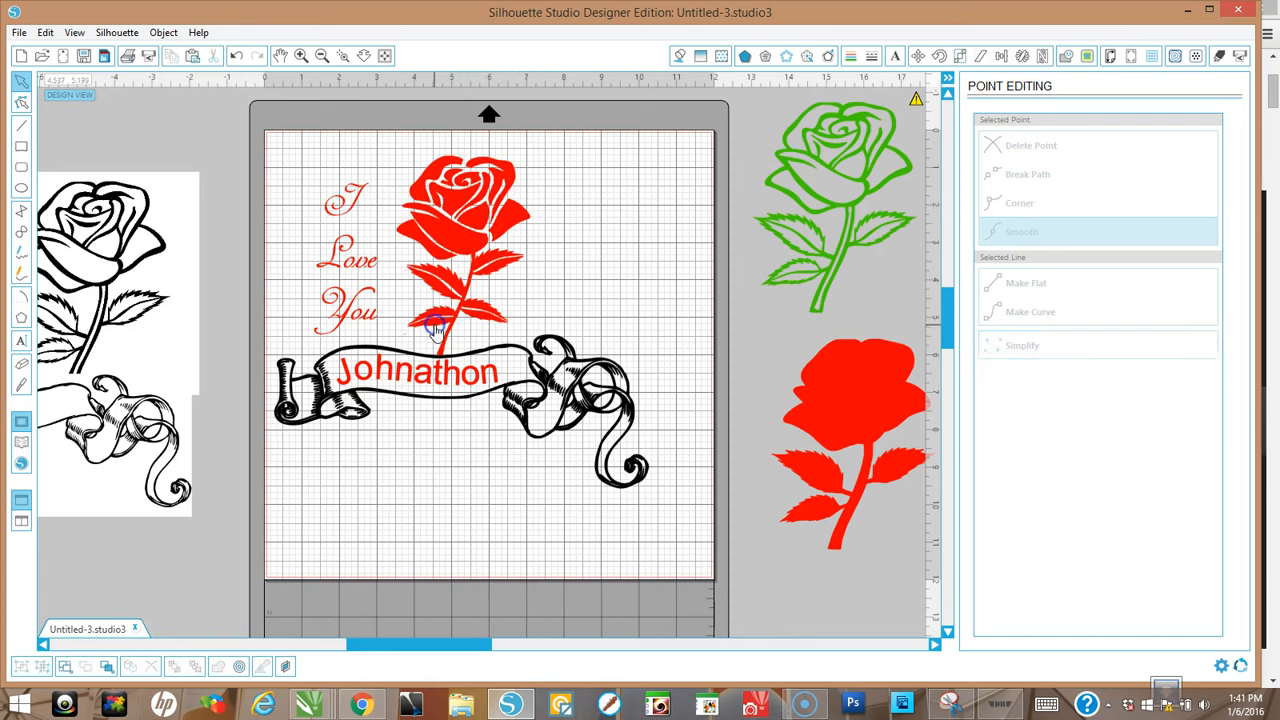
left_click(447, 333)
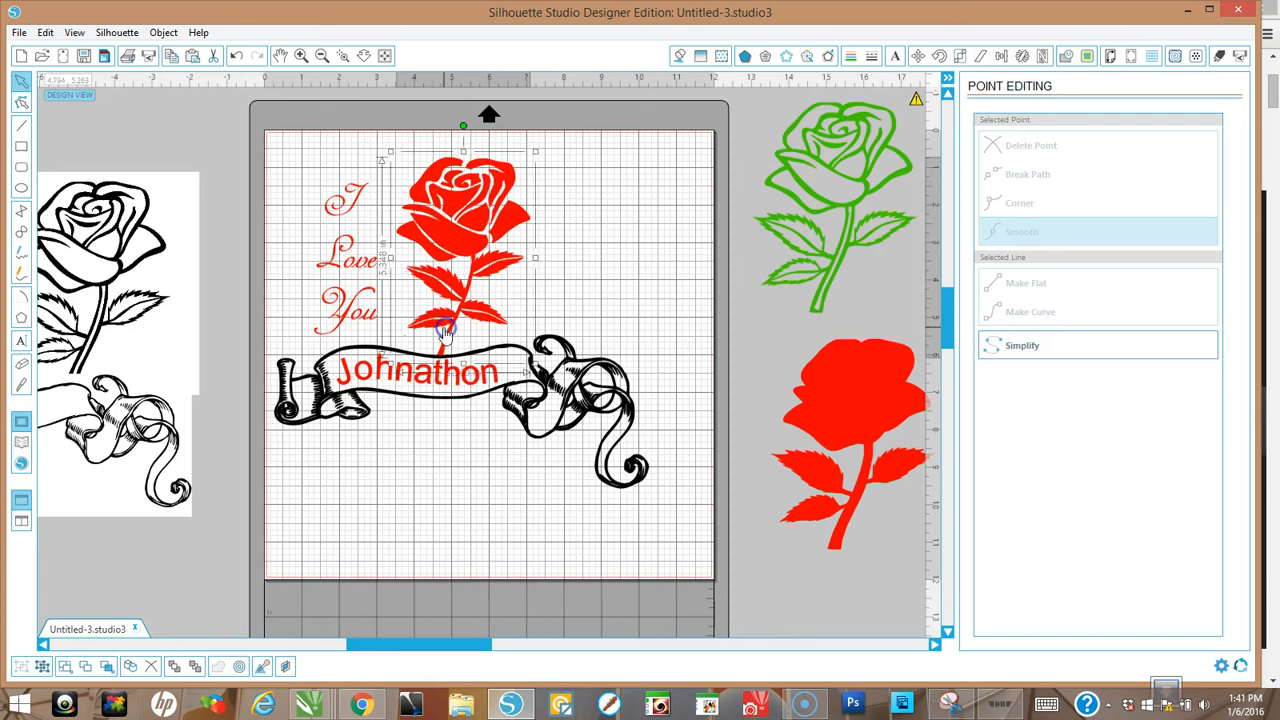
left_click_drag(362, 318, 366, 316)
left_click_drag(375, 313, 378, 314)
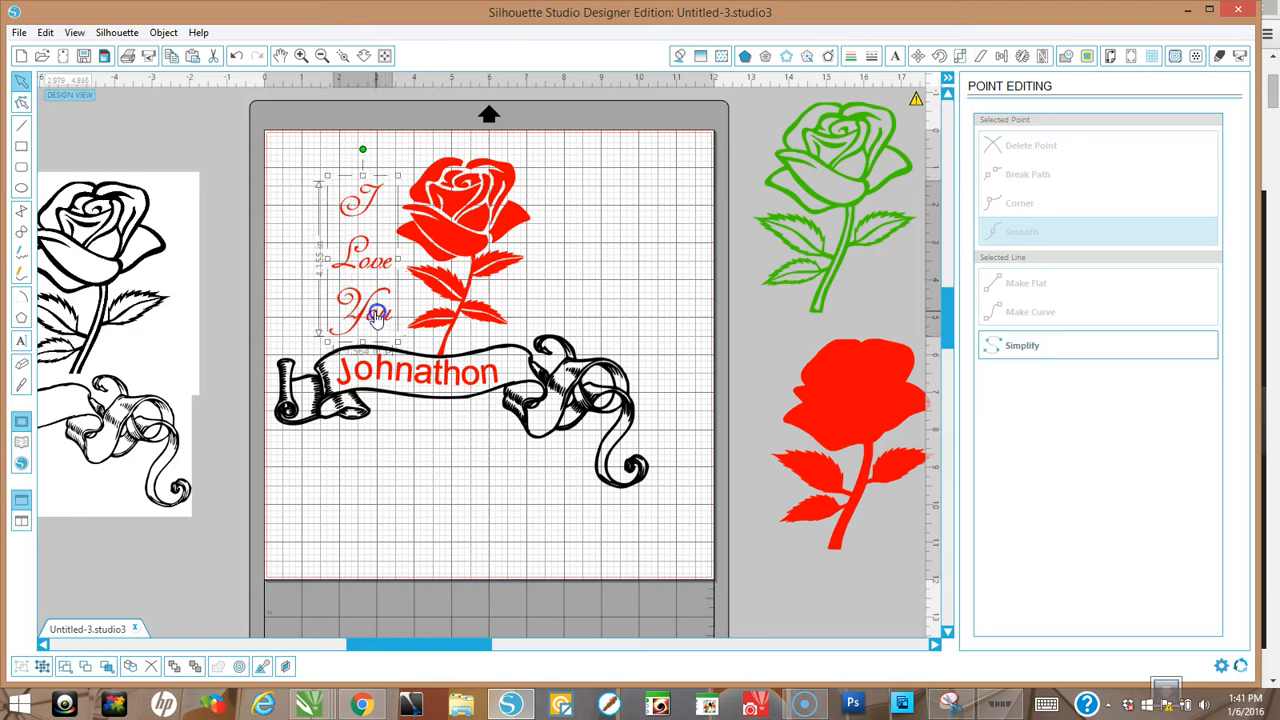
Enlarge the "I Love You" text to about 5.3 in tall, position it against the rose and banner, and deselect it.
left_click_drag(325, 177, 300, 133)
left_click_drag(383, 280, 396, 286)
left_click(463, 480)
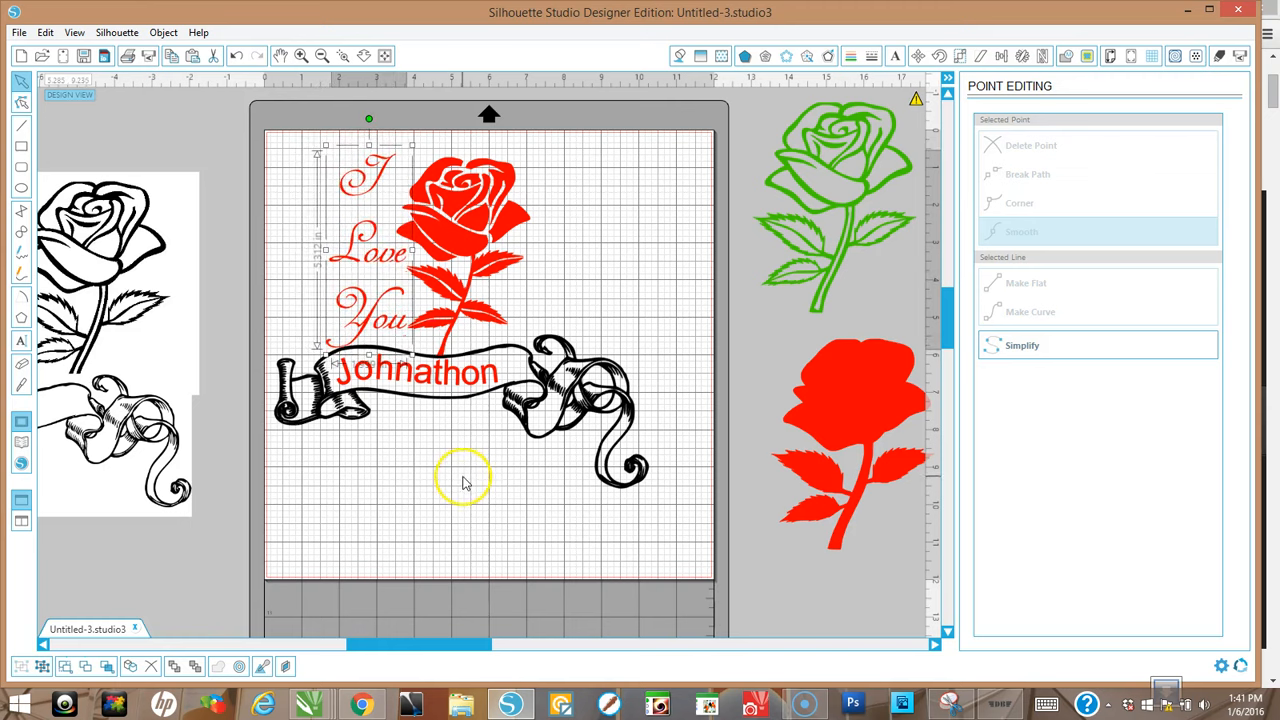
left_click(490, 515)
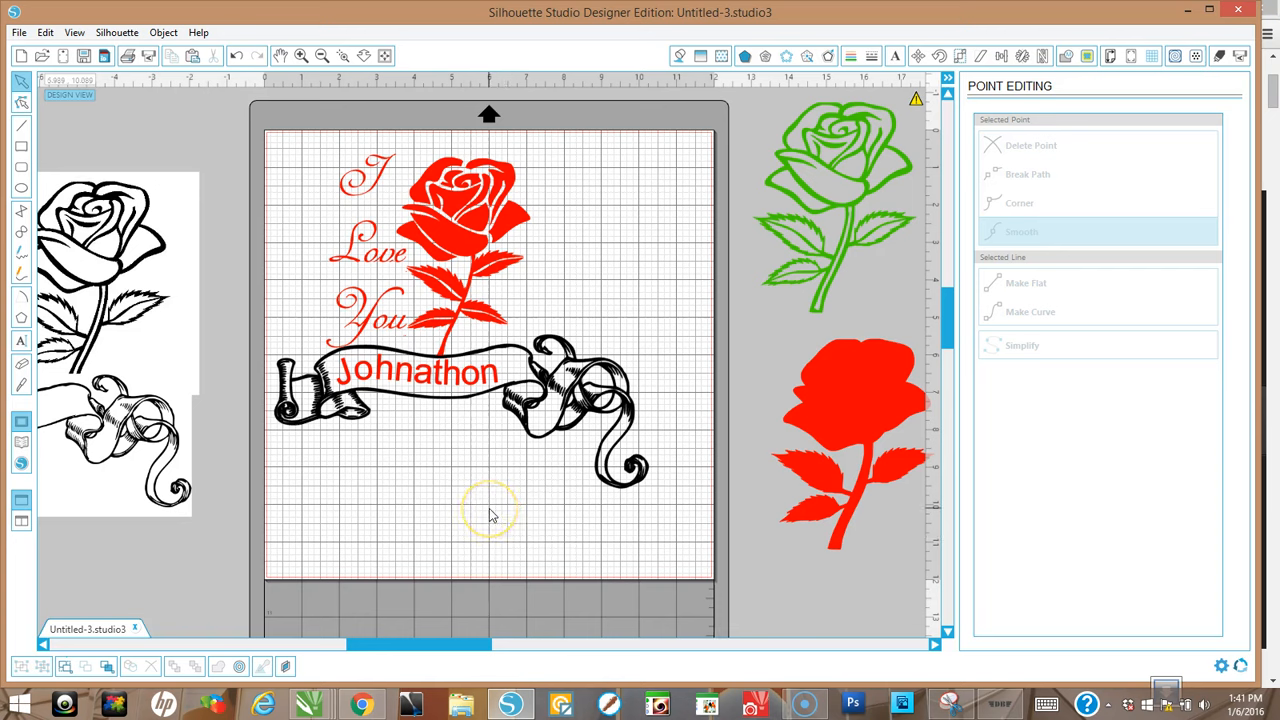